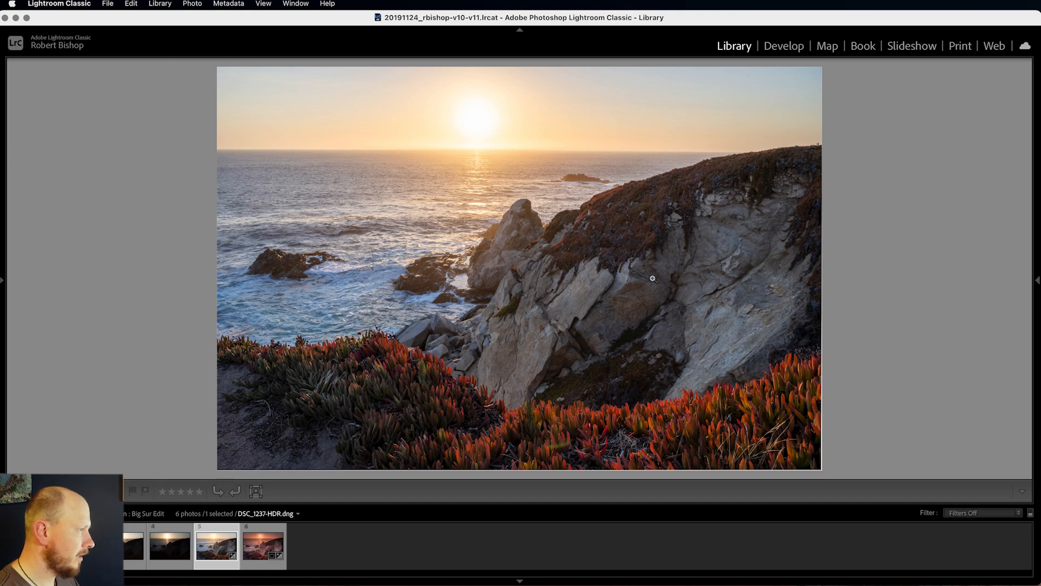
# - Zoom into the HDR photo DSC_1237-HDR.dng and examine the foreground succulents, their edges against the sea, the waves and the cliff rocks
pyautogui.click(420, 409)
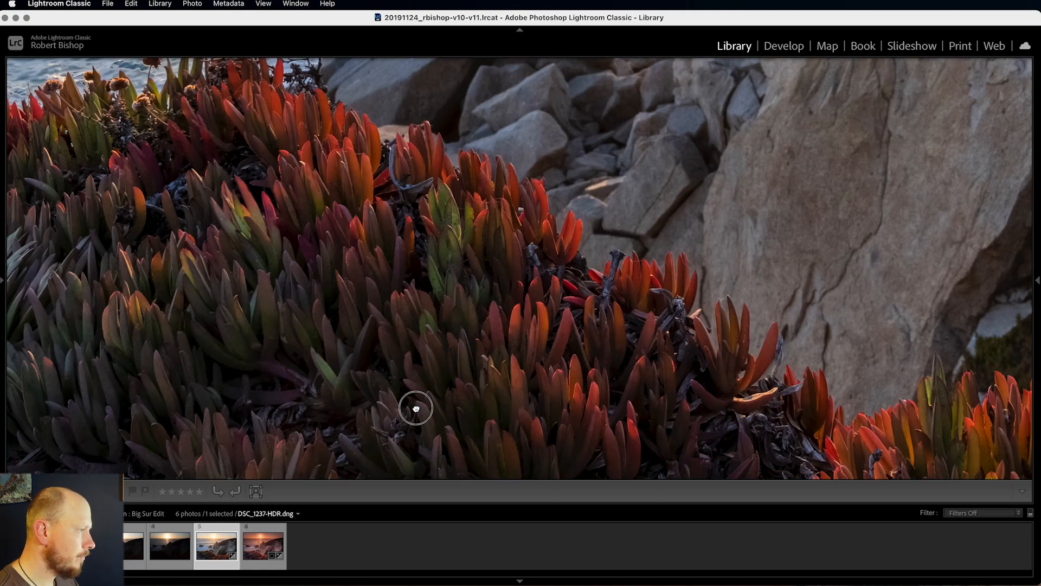
pyautogui.moveTo(531, 349); pyautogui.dragTo(646, 423)
pyautogui.moveTo(464, 242); pyautogui.dragTo(680, 341)
pyautogui.moveTo(320, 266); pyautogui.dragTo(572, 258)
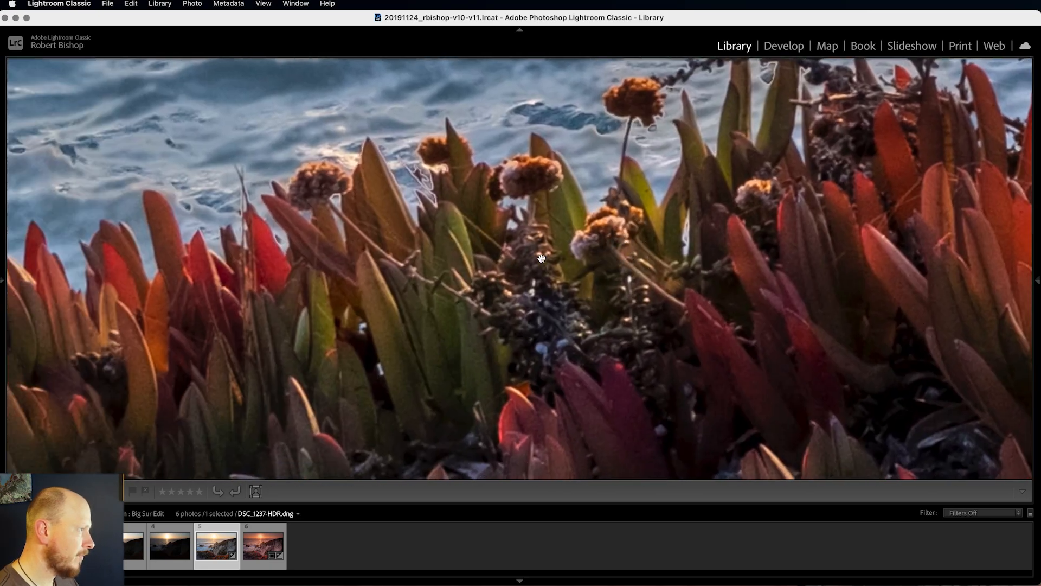
pyautogui.moveTo(358, 286); pyautogui.dragTo(669, 272)
pyautogui.moveTo(443, 322); pyautogui.dragTo(732, 315)
pyautogui.moveTo(749, 179); pyautogui.dragTo(623, 320)
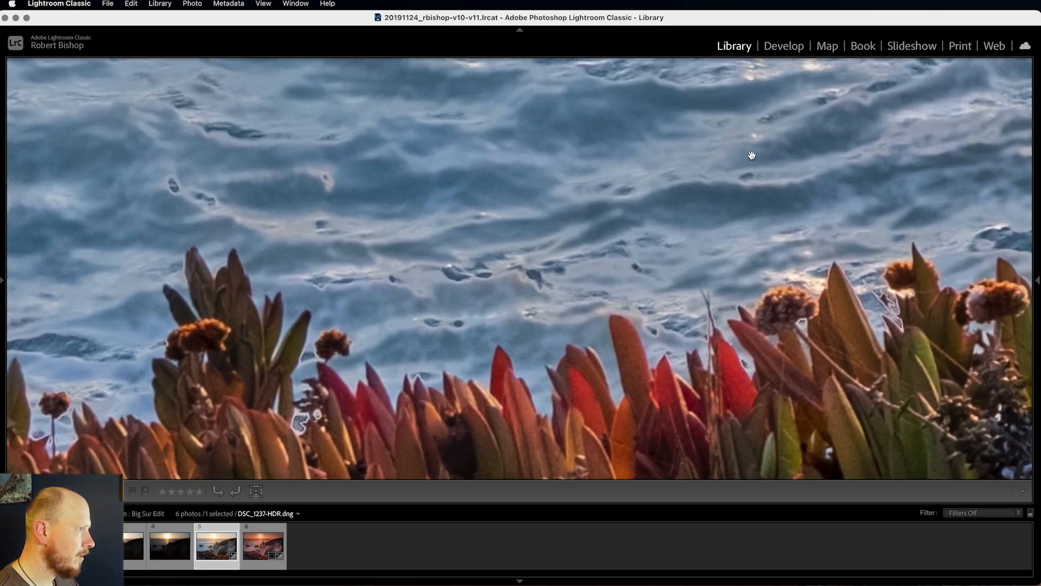
pyautogui.moveTo(748, 155); pyautogui.dragTo(411, 368)
pyautogui.moveTo(841, 214); pyautogui.dragTo(161, 358)
pyautogui.moveTo(851, 179); pyautogui.dragTo(550, 100)
pyautogui.moveTo(689, 342); pyautogui.dragTo(516, 71)
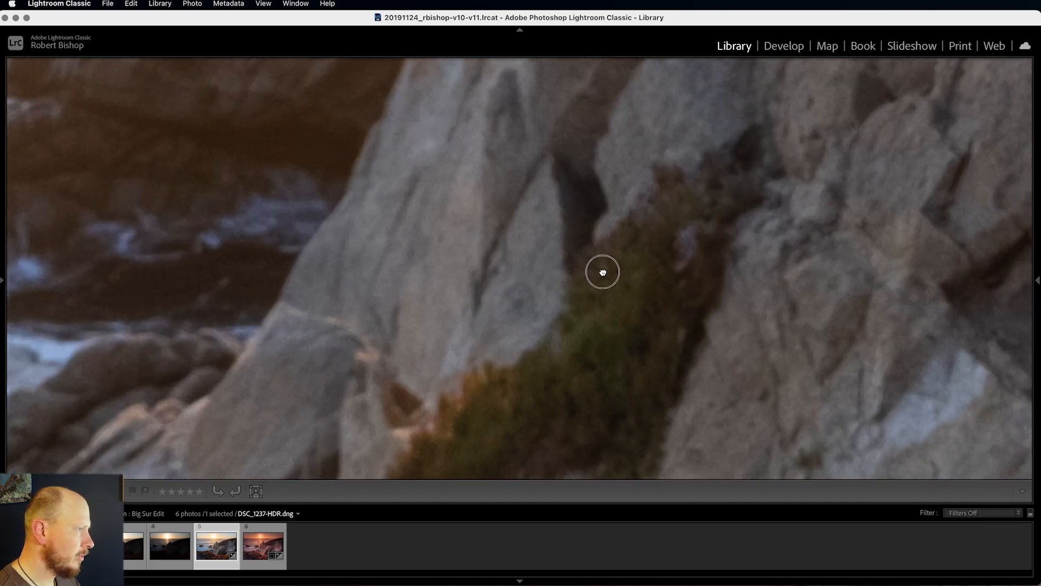
# - Examine the shaded boulders and the red succulents beside them up close, and return to the full view of the photo
pyautogui.click(602, 272)
pyautogui.click(434, 341)
pyautogui.moveTo(416, 327); pyautogui.dragTo(783, 384)
pyautogui.moveTo(614, 298); pyautogui.dragTo(483, 109)
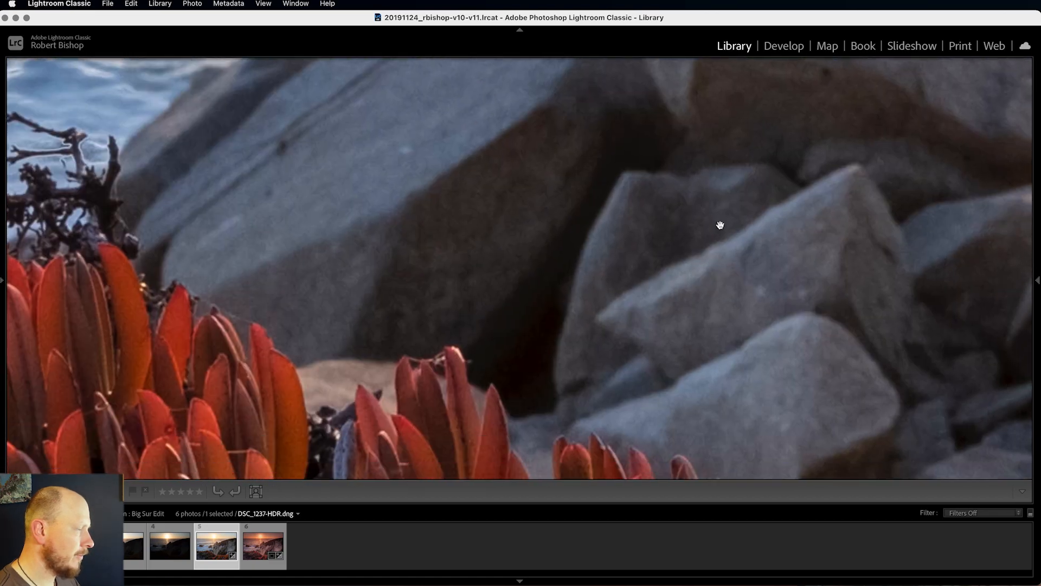
pyautogui.moveTo(723, 229); pyautogui.dragTo(530, 274)
pyautogui.moveTo(549, 346); pyautogui.dragTo(754, 132)
pyautogui.moveTo(481, 391); pyautogui.dragTo(638, 263)
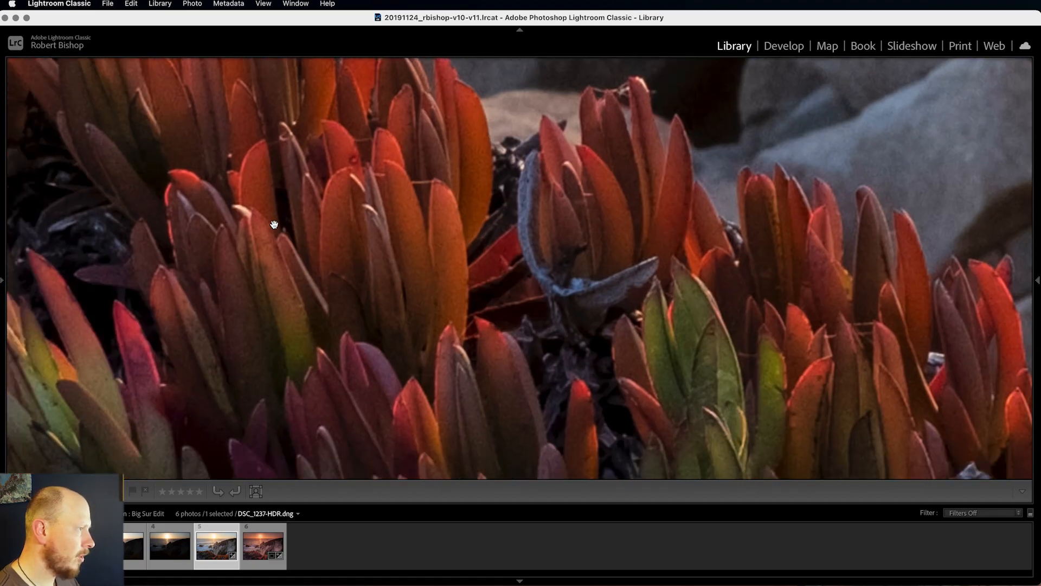
pyautogui.moveTo(727, 279); pyautogui.dragTo(288, 181)
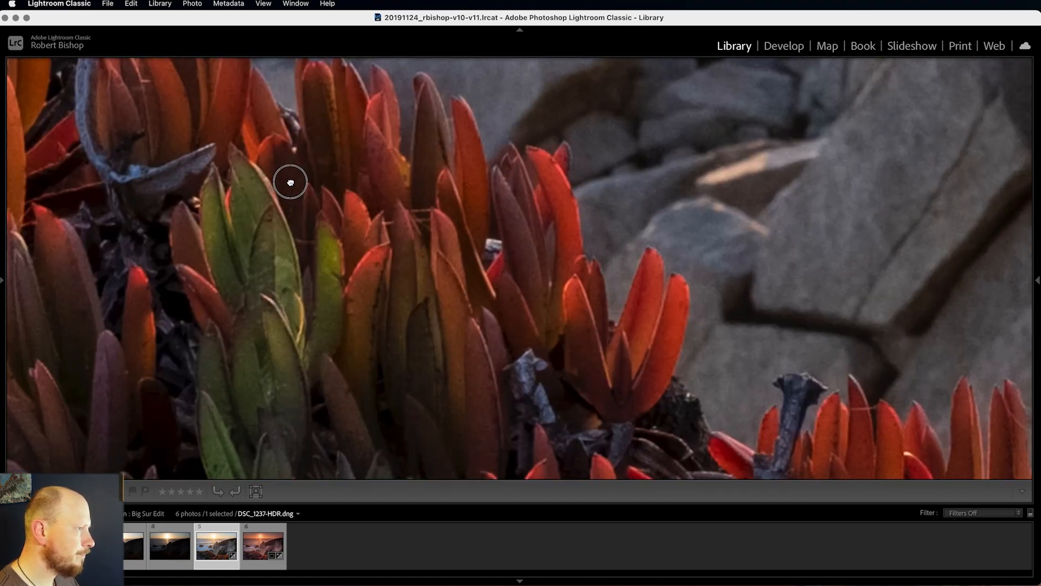
pyautogui.click(652, 198)
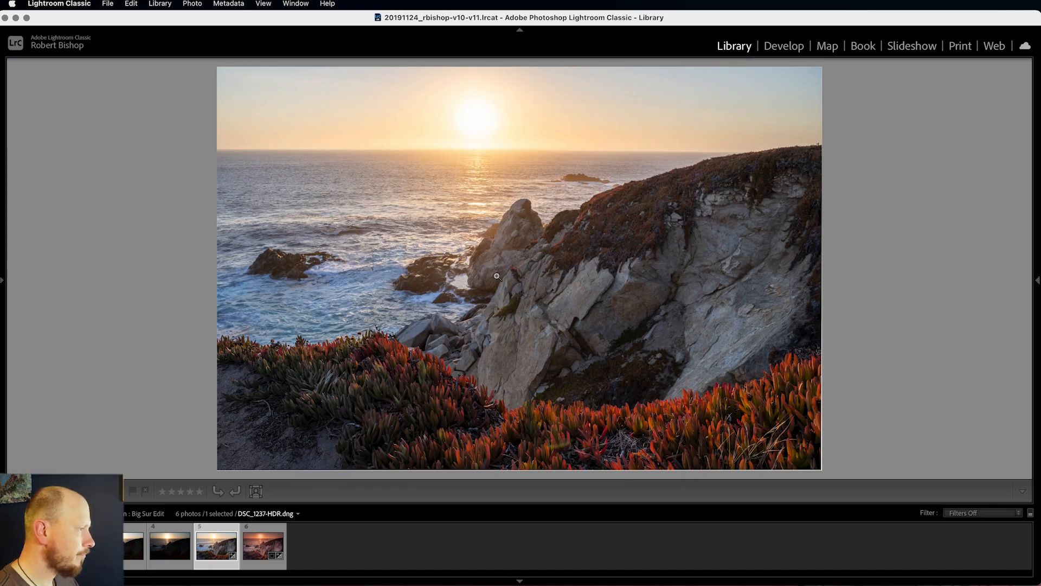
# - Compare the bracketed source exposures, viewing the dark DSC_1237.NEF against the brighter frames for sky and foreground detail
pyautogui.click(179, 548)
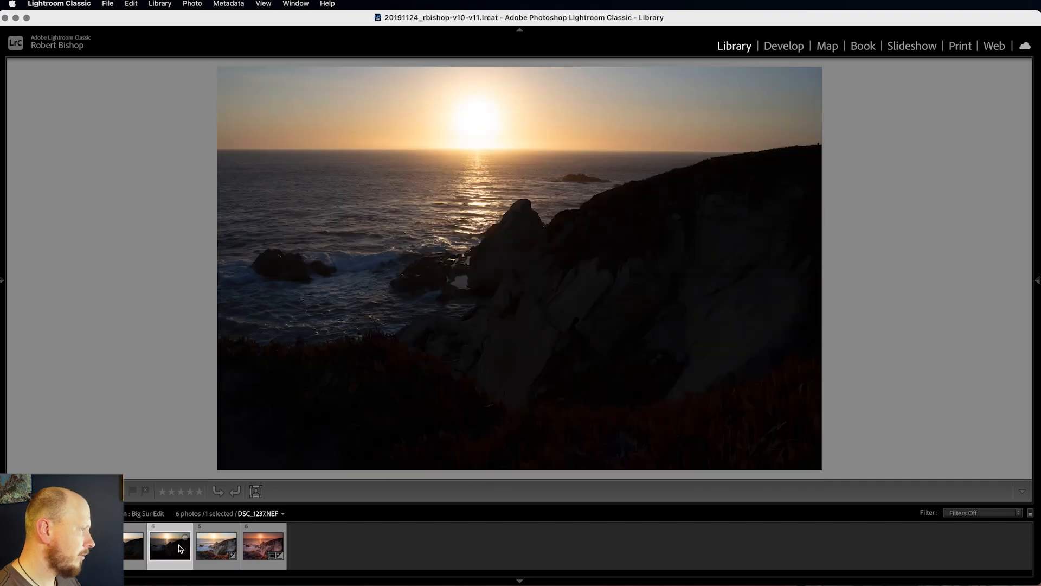
pyautogui.click(129, 556)
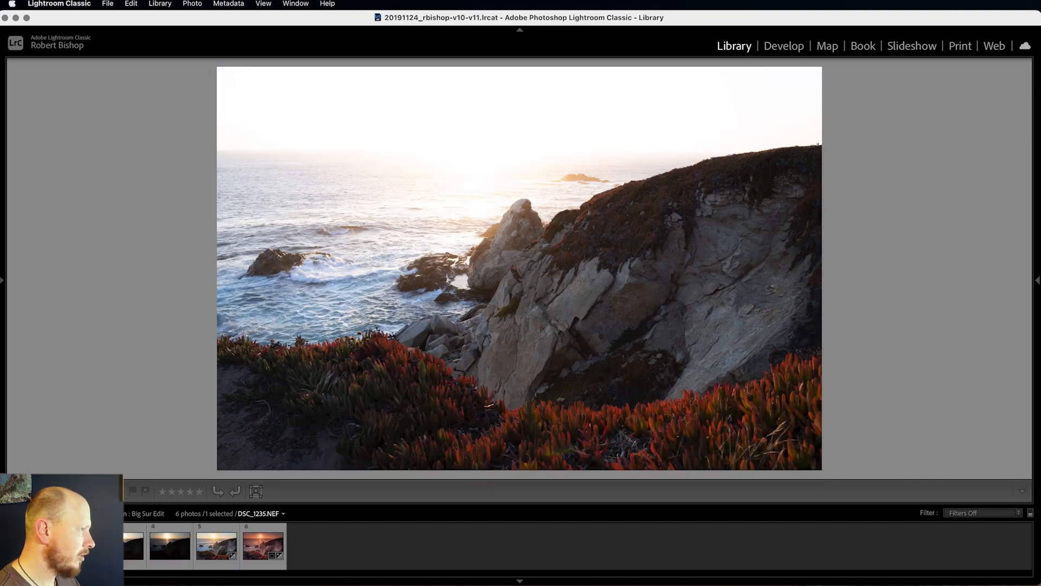
pyautogui.click(127, 553)
pyautogui.click(167, 551)
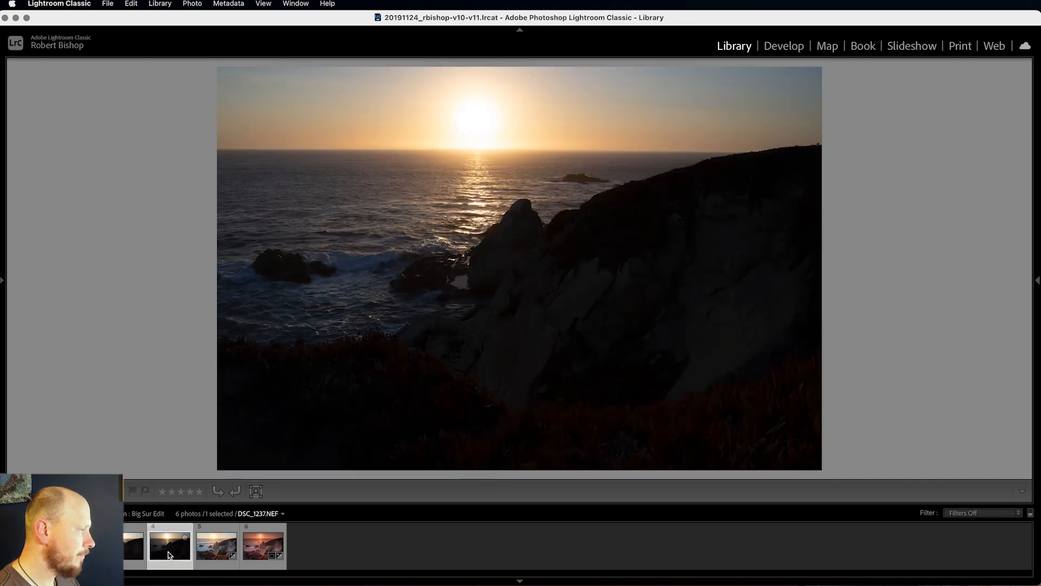
pyautogui.click(131, 553)
pyautogui.click(86, 551)
pyautogui.click(139, 550)
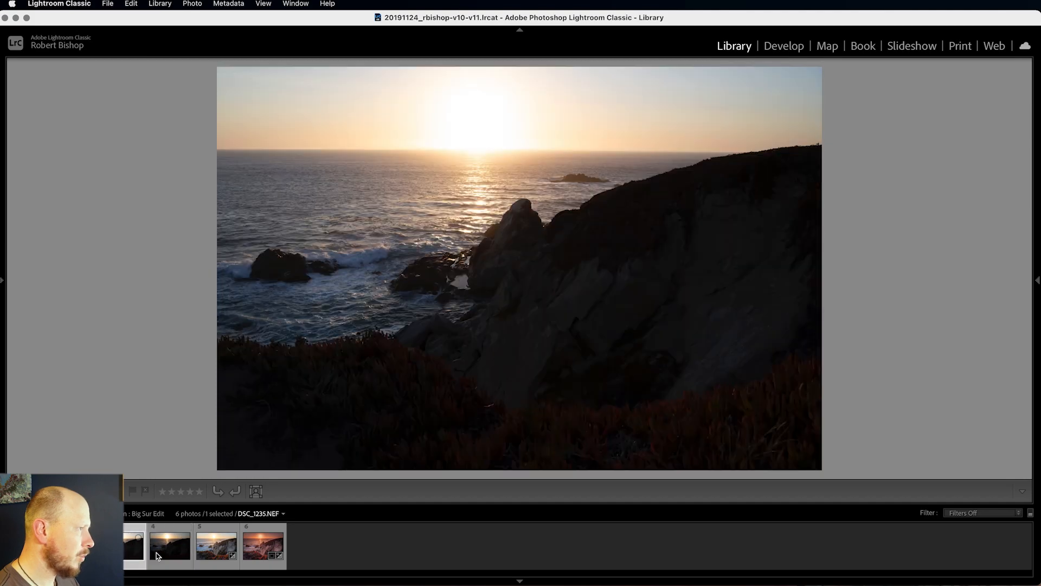
pyautogui.click(158, 551)
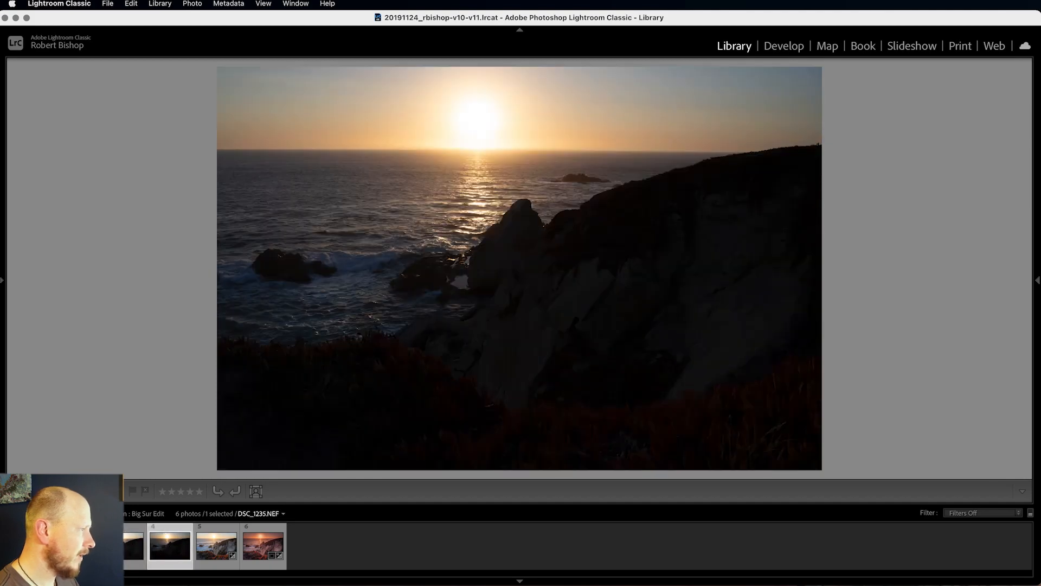
pyautogui.click(92, 552)
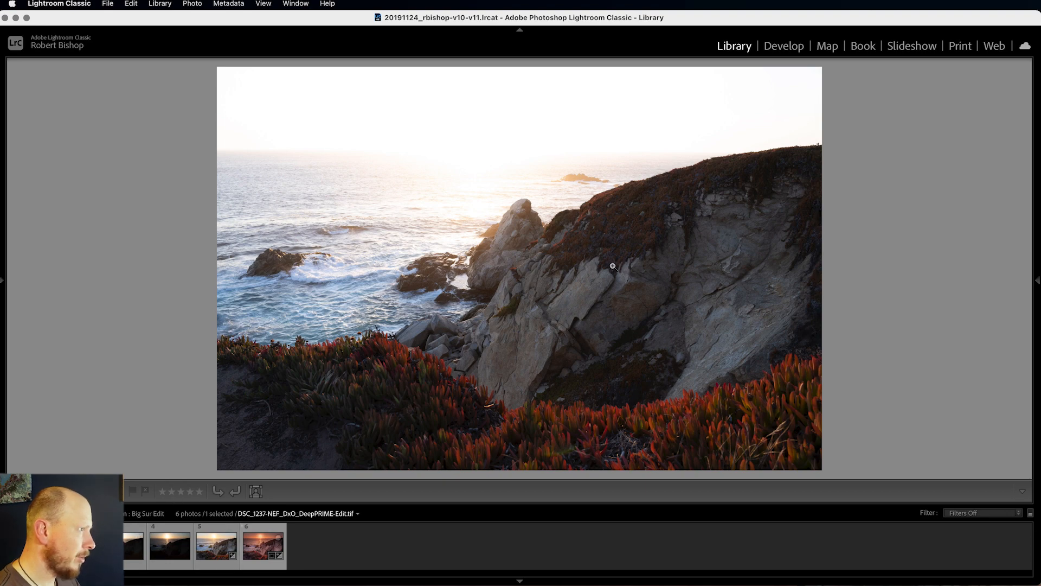
# - Try recovering the sky in the overexposed frame with Highlights -100, Exposure -0.45 and Whites -56 in Develop, and reset the edits
pyautogui.click(783, 46)
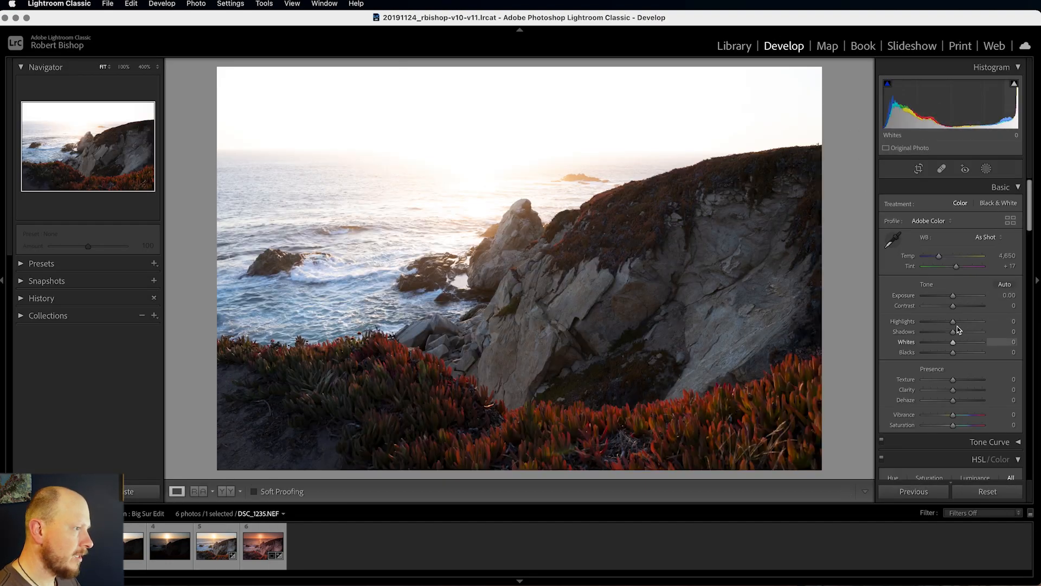
pyautogui.moveTo(954, 325); pyautogui.dragTo(897, 325)
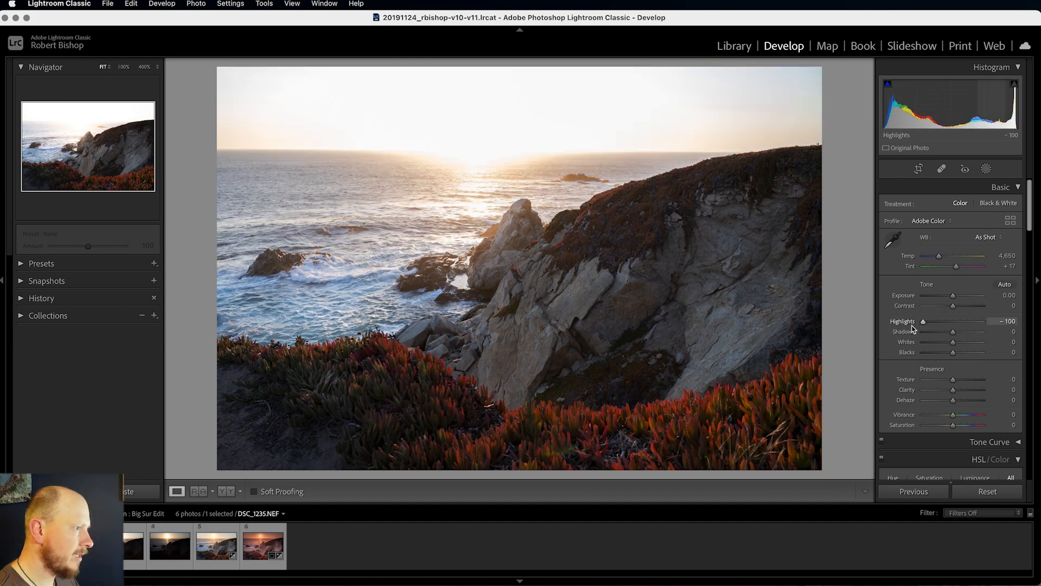
pyautogui.moveTo(953, 295)
pyautogui.mouseDown()
pyautogui.moveTo(929, 297)
pyautogui.moveTo(950, 297)
pyautogui.mouseUp()
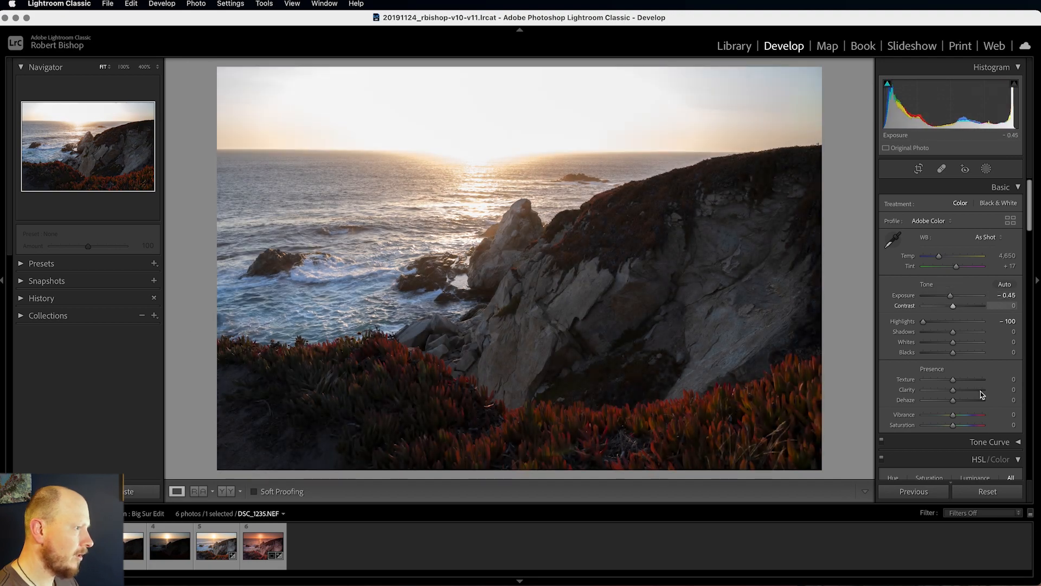
pyautogui.moveTo(951, 342); pyautogui.dragTo(934, 343)
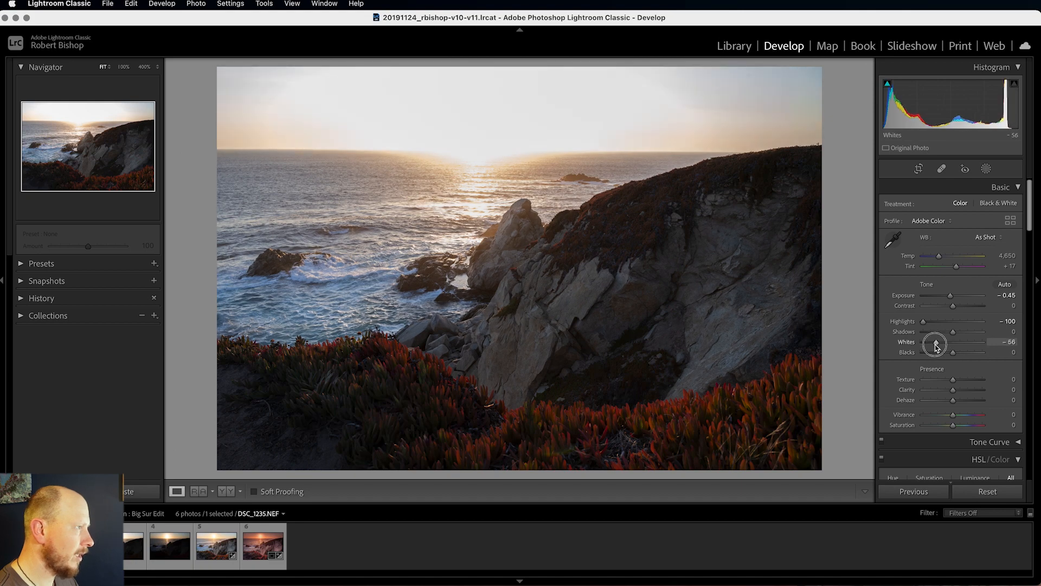
pyautogui.click(987, 491)
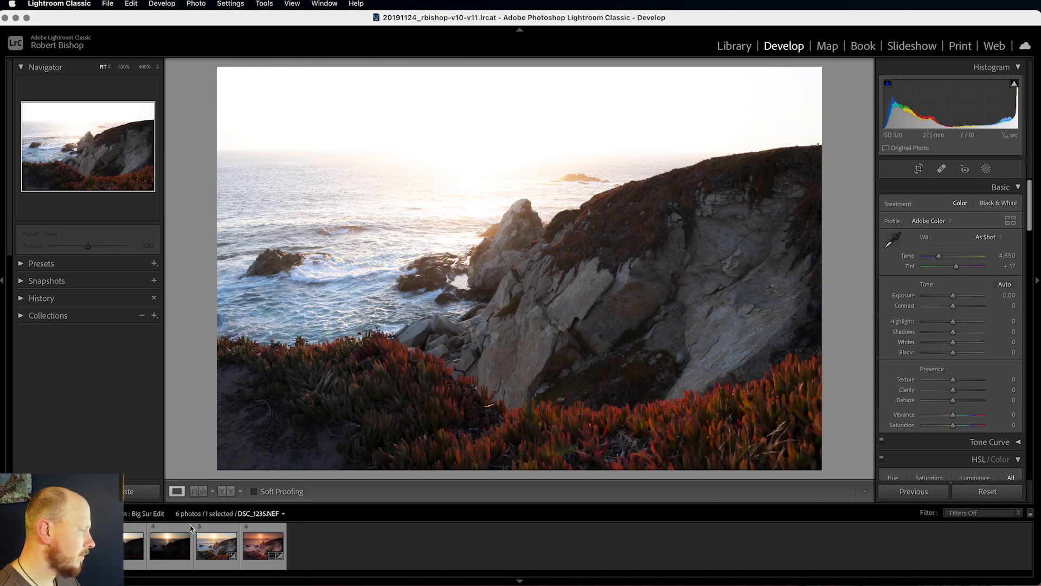
# - Brighten the dark exposure DSC_1237.NEF with Shadows +73 and Exposure +1.40
pyautogui.click(170, 548)
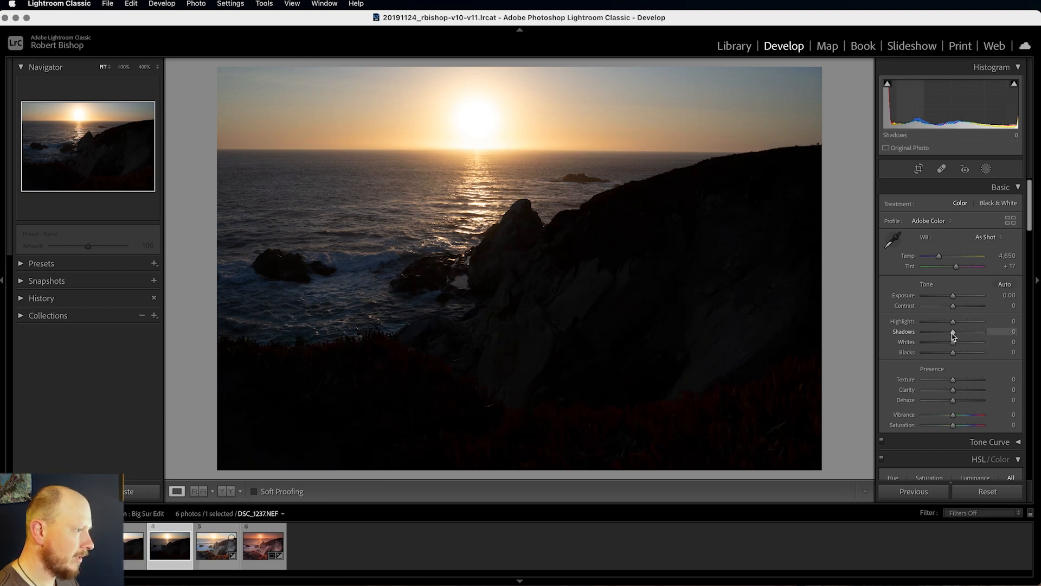
pyautogui.moveTo(953, 334)
pyautogui.mouseDown()
pyautogui.moveTo(995, 333)
pyautogui.moveTo(962, 333)
pyautogui.moveTo(974, 333)
pyautogui.mouseUp()
pyautogui.moveTo(954, 296); pyautogui.dragTo(960, 298)
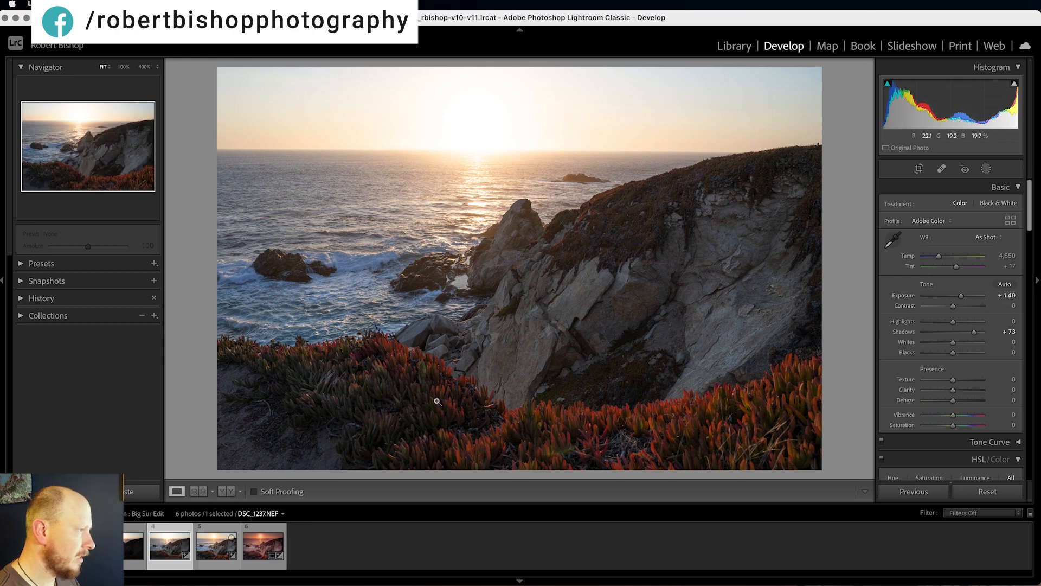
# - Try a linear gradient mask over the sky with Highlights -100, and reset all edits on the photo
pyautogui.click(986, 169)
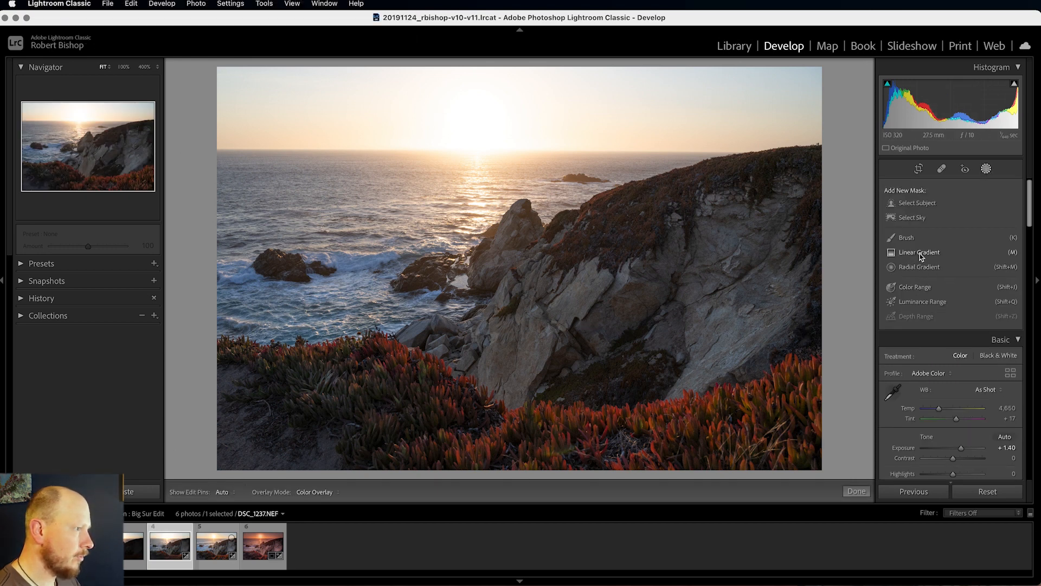
pyautogui.click(920, 252)
pyautogui.moveTo(491, 93); pyautogui.dragTo(491, 208)
pyautogui.moveTo(954, 289); pyautogui.dragTo(911, 294)
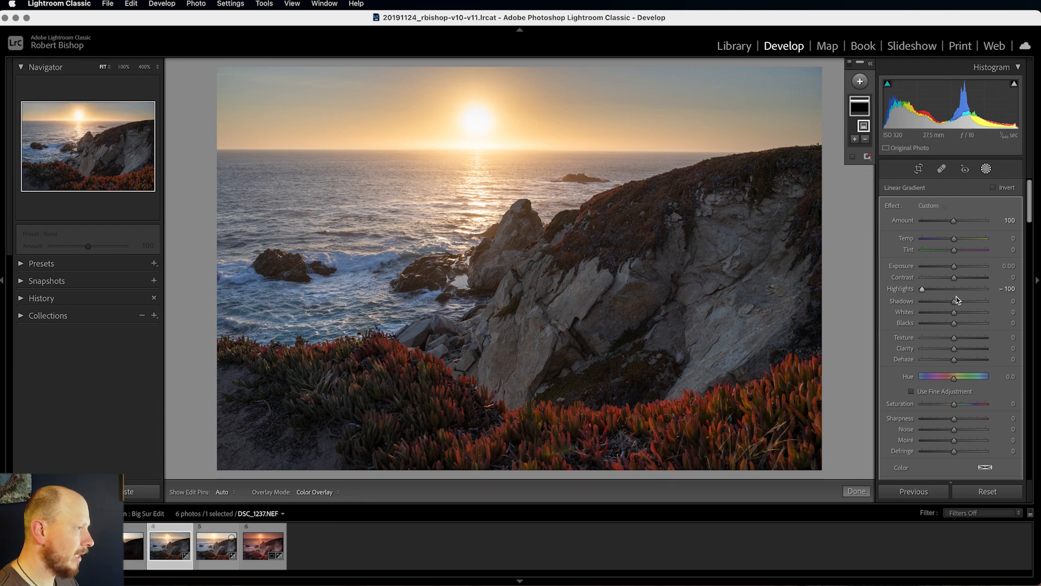
pyautogui.click(987, 491)
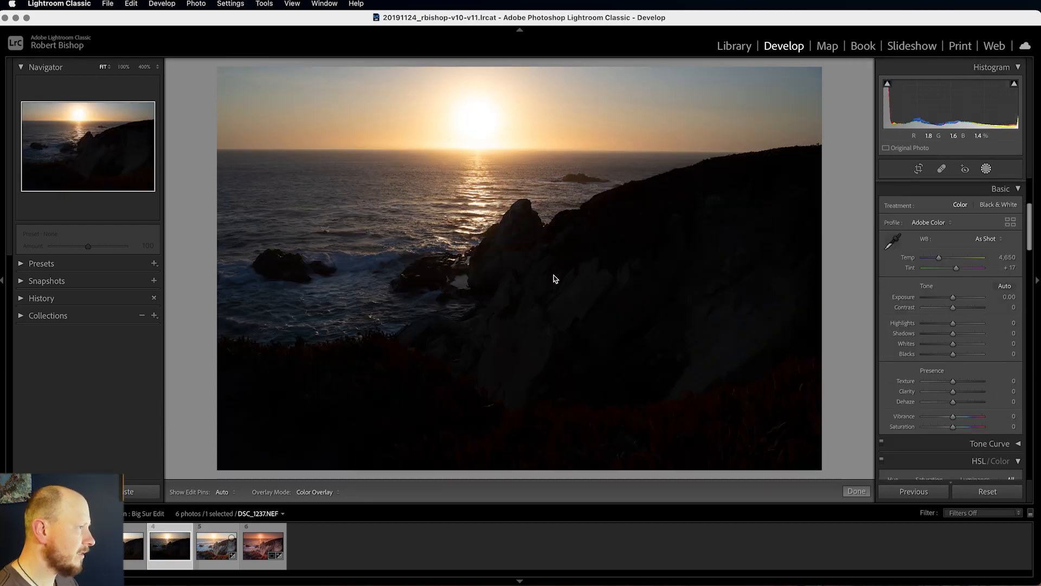
# - Try Shadows +100 and Exposure +1.75 on the dark photo, inspecting the rocks at 400% for noise before resetting the edits
pyautogui.moveTo(951, 334); pyautogui.dragTo(996, 340)
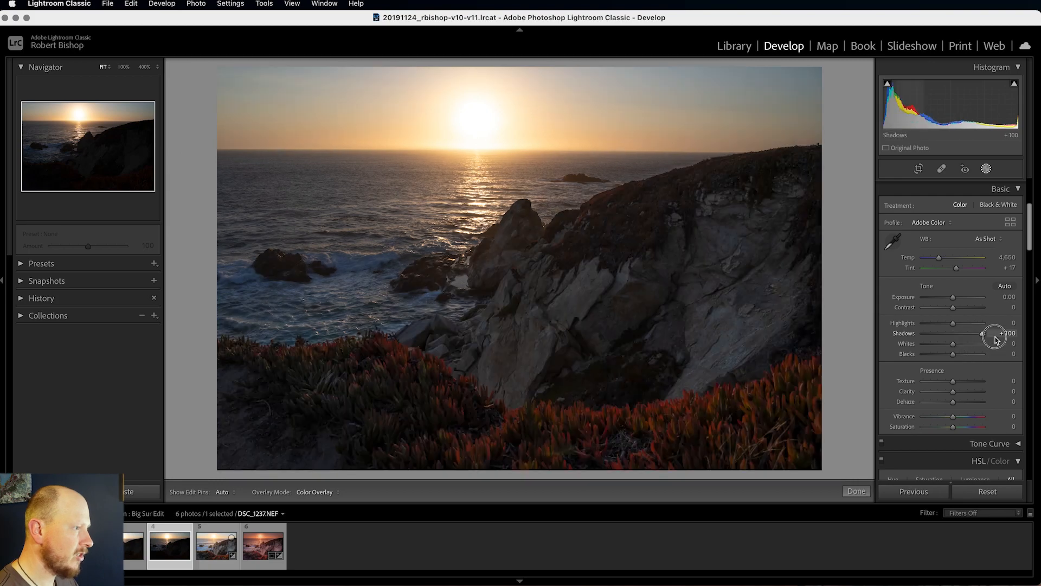
pyautogui.moveTo(952, 298); pyautogui.dragTo(965, 296)
pyautogui.click(142, 67)
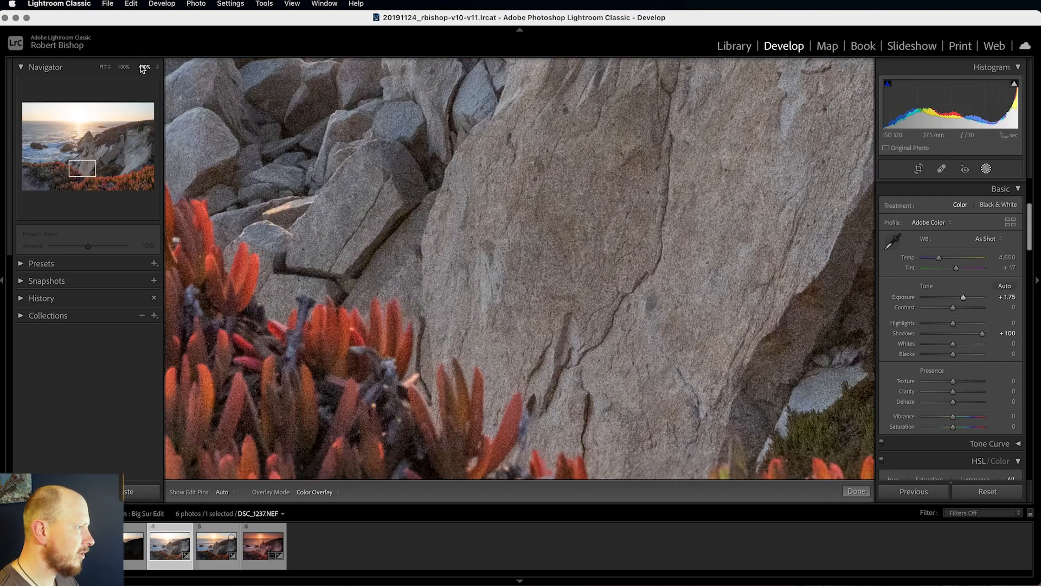
pyautogui.moveTo(556, 187); pyautogui.dragTo(544, 251)
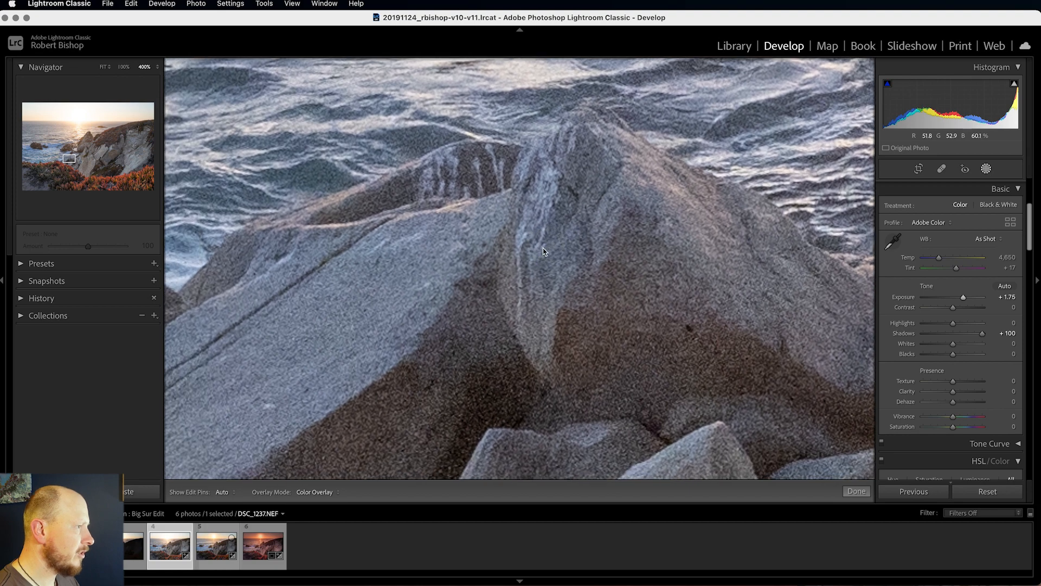
pyautogui.click(103, 67)
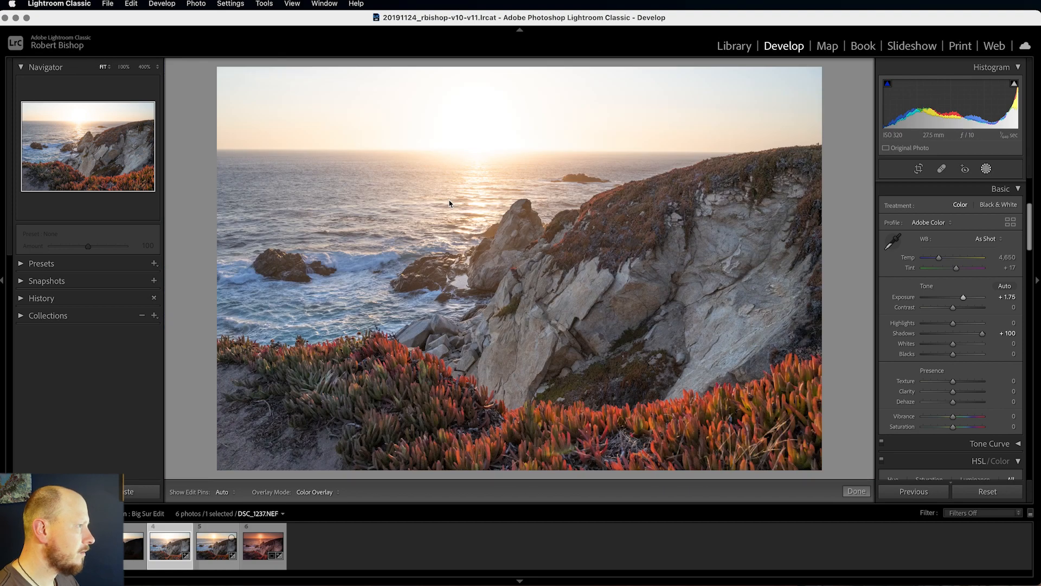
pyautogui.click(987, 491)
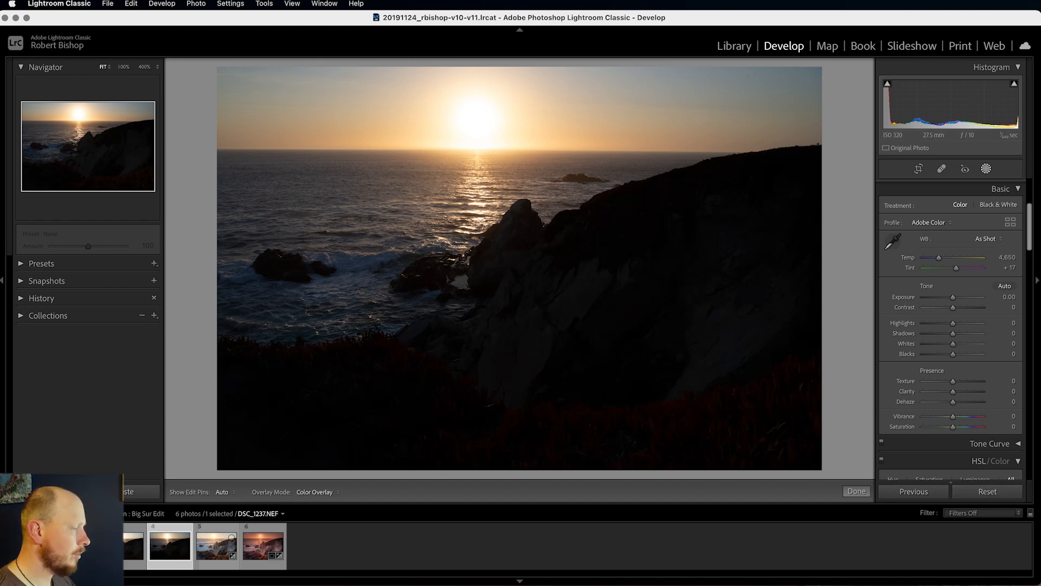
# - Switch to DxO PureRAW and add DSC_1237.NEF from the Big Sur folder for processing
pyautogui.press('super+Tab')
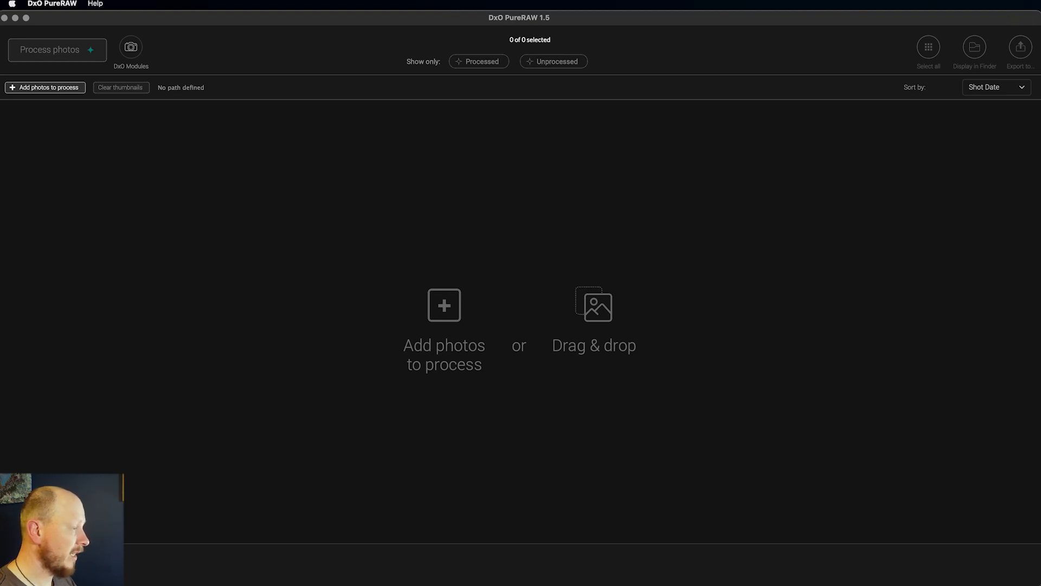
pyautogui.moveTo(710, 585); pyautogui.dragTo(759, 198)
pyautogui.moveTo(676, 234); pyautogui.dragTo(379, 340)
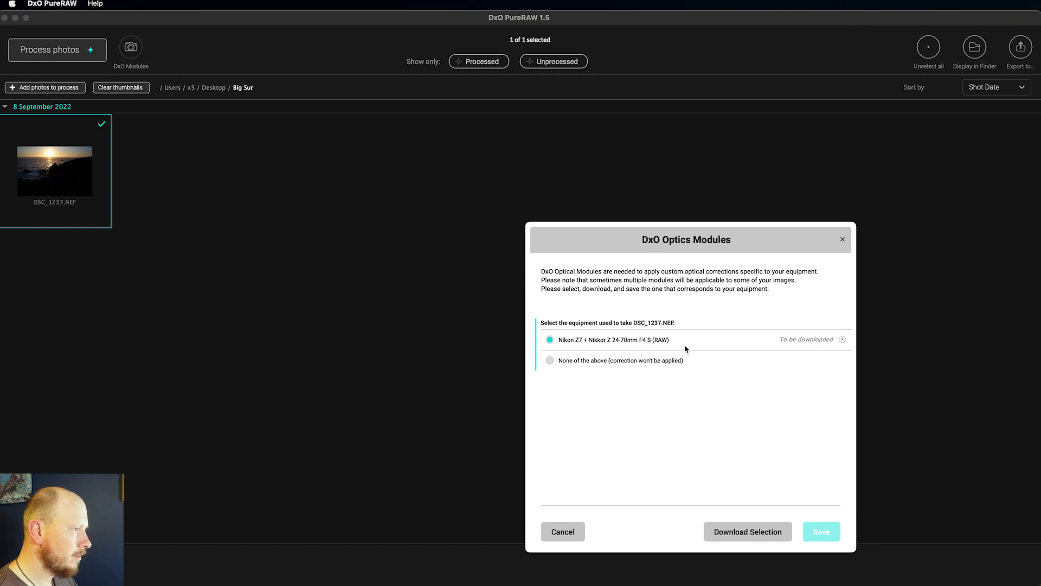
# - Download and save the Nikon Z7 + Nikkor Z 24-70mm F4 S optics module, and process the photo with DeepPRIME to DNG
pyautogui.click(776, 533)
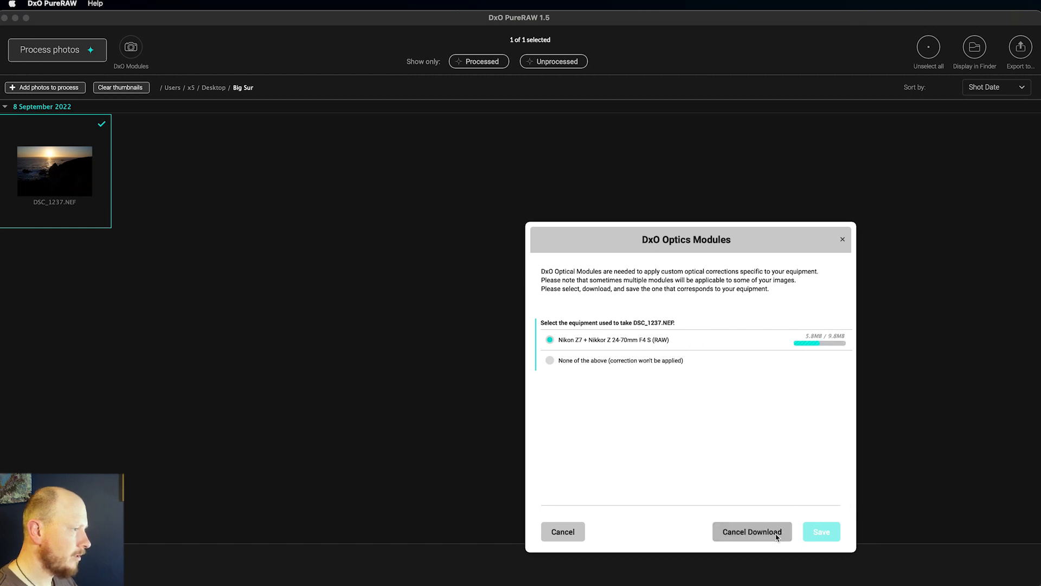
pyautogui.click(824, 536)
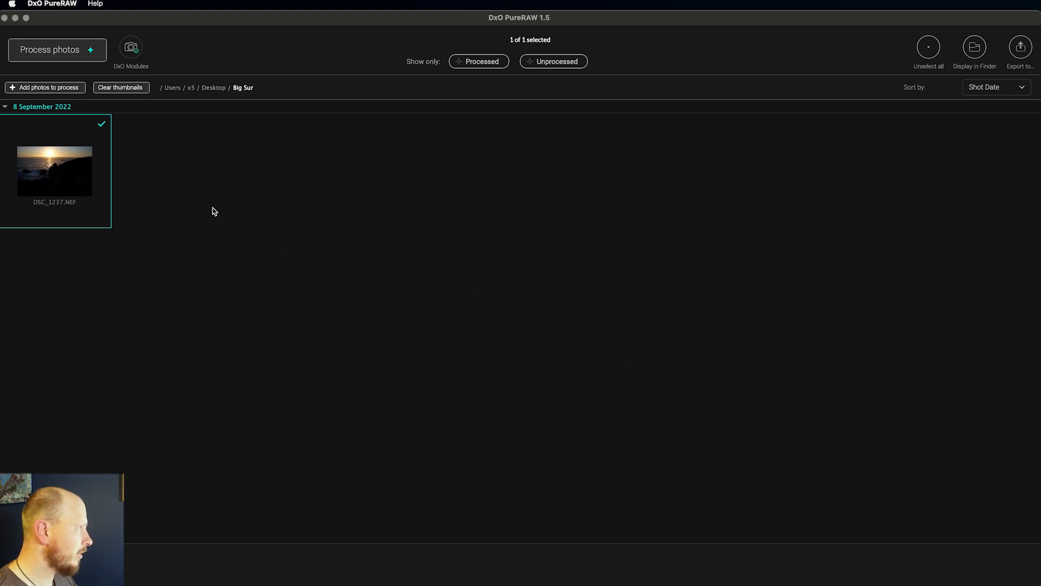
pyautogui.click(75, 54)
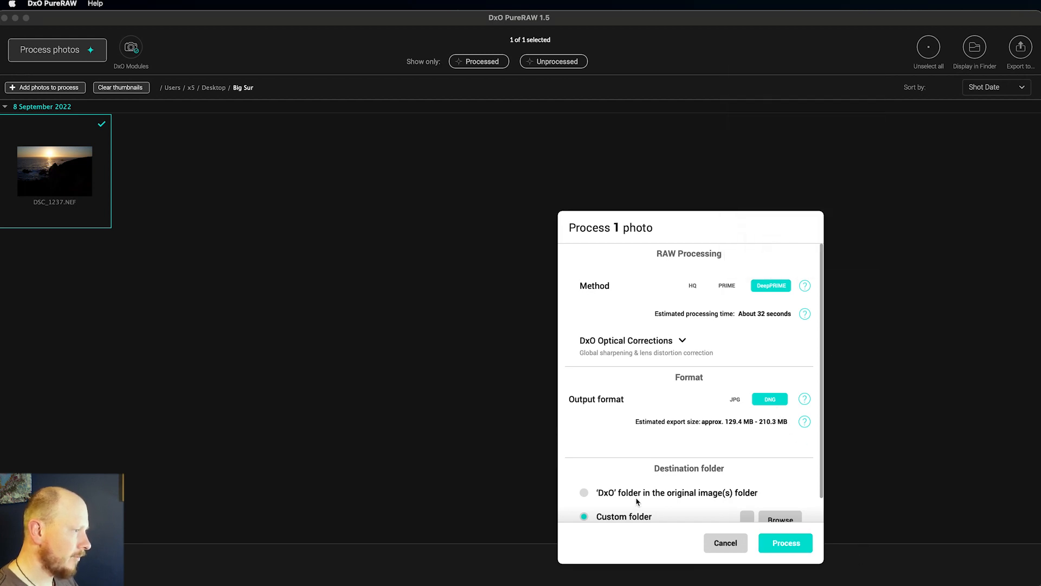
pyautogui.click(787, 543)
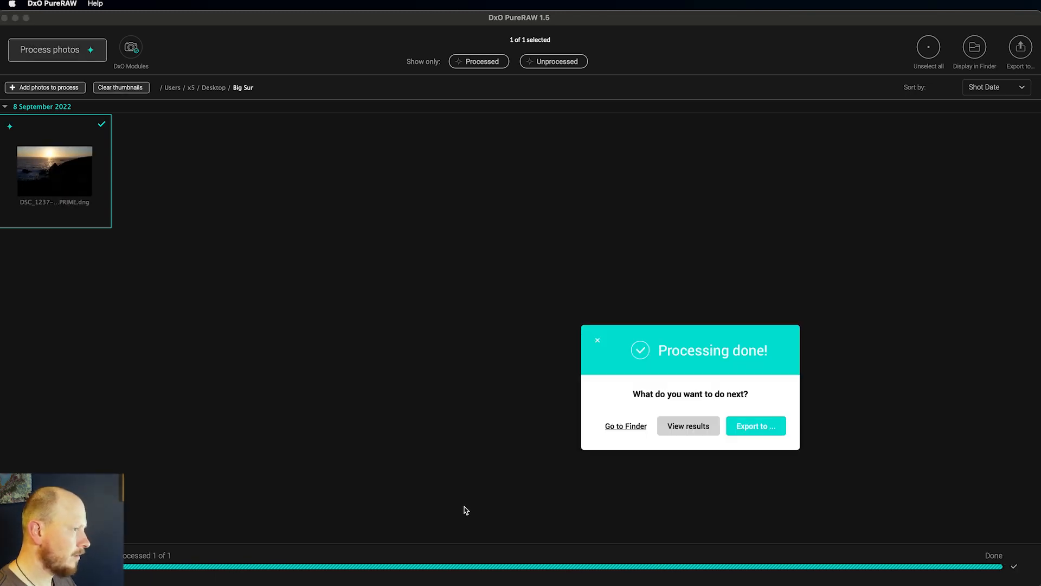
# - Export the processed photo to Adobe Lightroom Classic, view DSC_1237-NEF_DxO_DeepPRIME.dng enlarged, and return to the Big Sur Edit photos
pyautogui.click(753, 426)
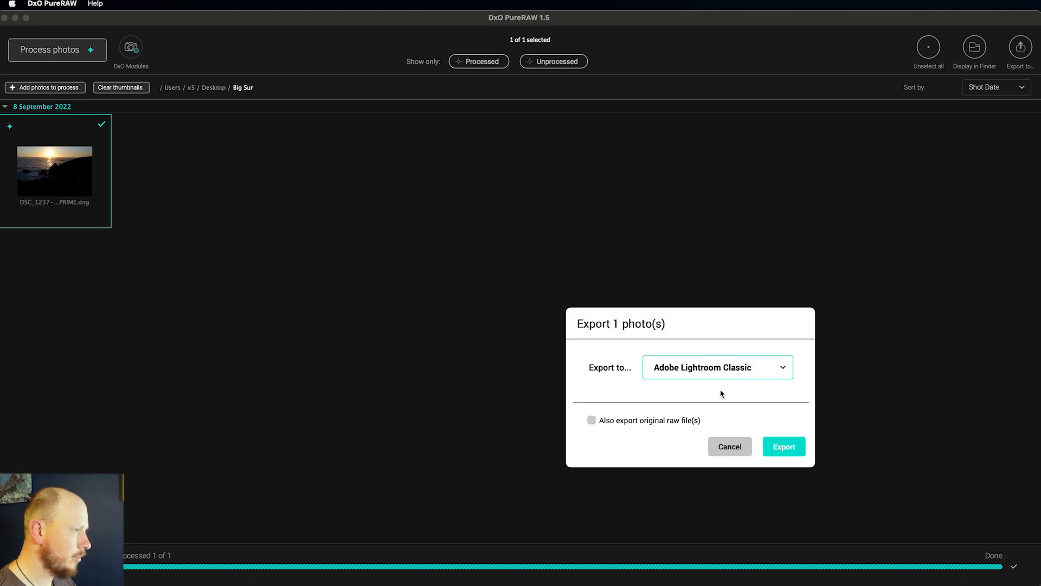
pyautogui.click(785, 445)
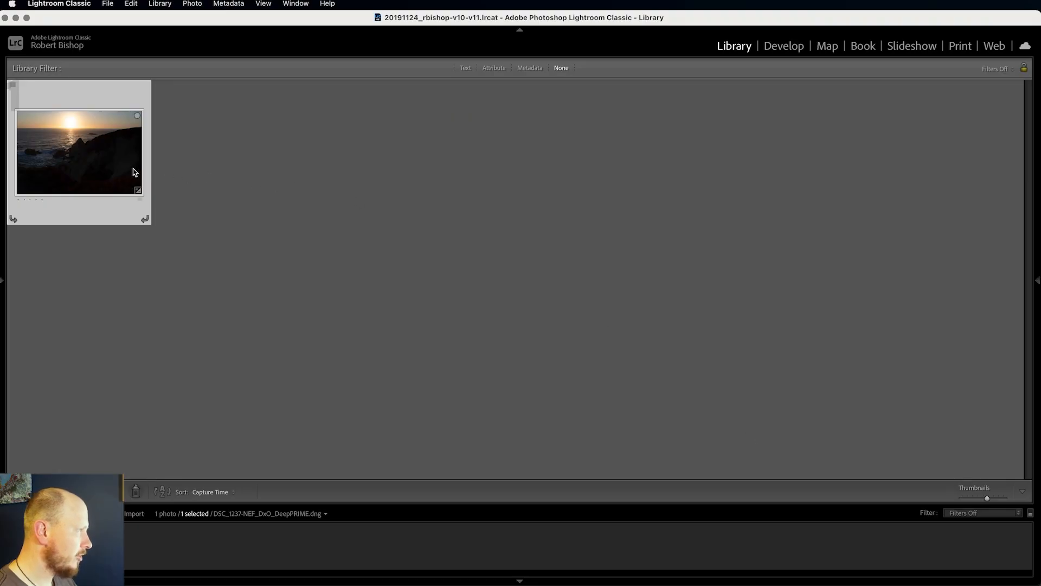
pyautogui.doubleClick(134, 172)
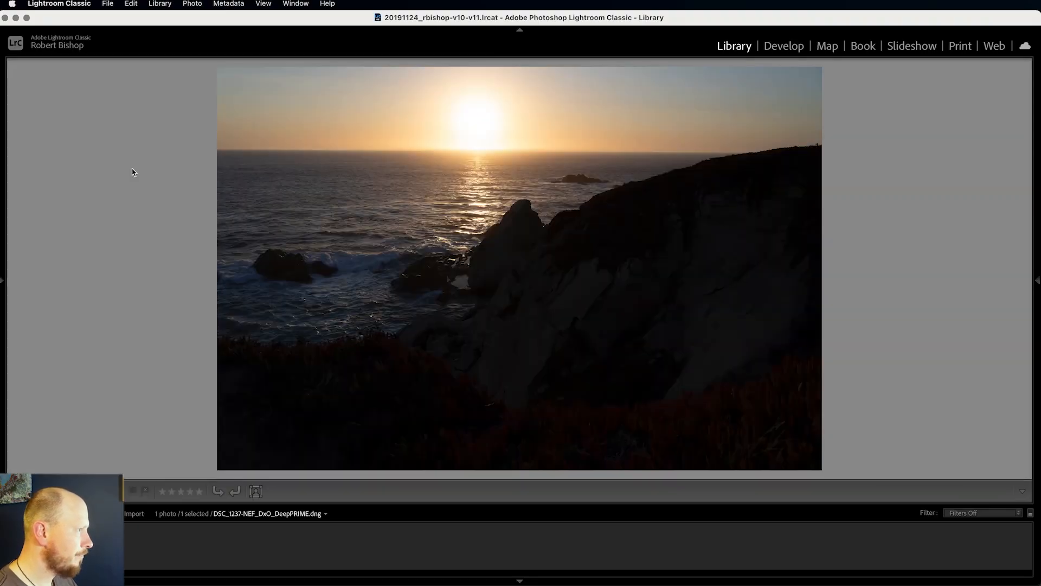
pyautogui.moveTo(537, 141); pyautogui.dragTo(623, 316)
pyautogui.press('super+alt+Left')
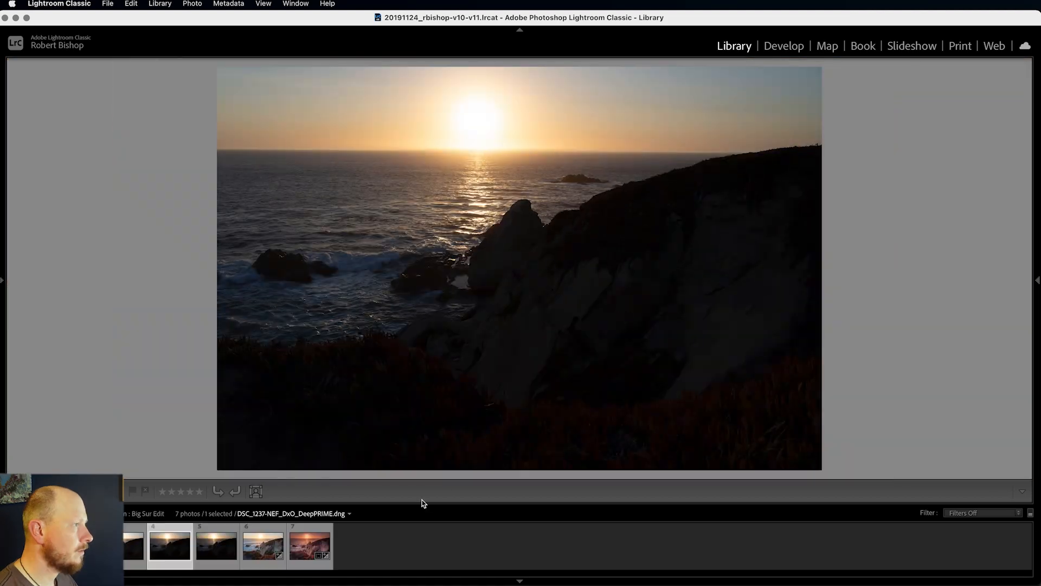
# - Open the DeepPRIME photo in the Develop module and apply Auto tone
pyautogui.click(775, 46)
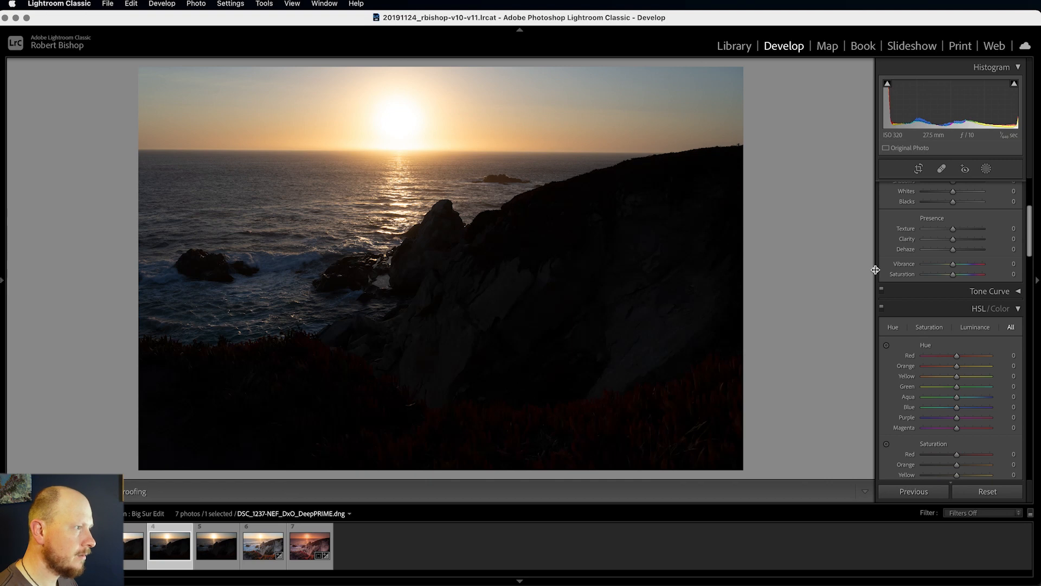
pyautogui.scroll(5, 944, 280)
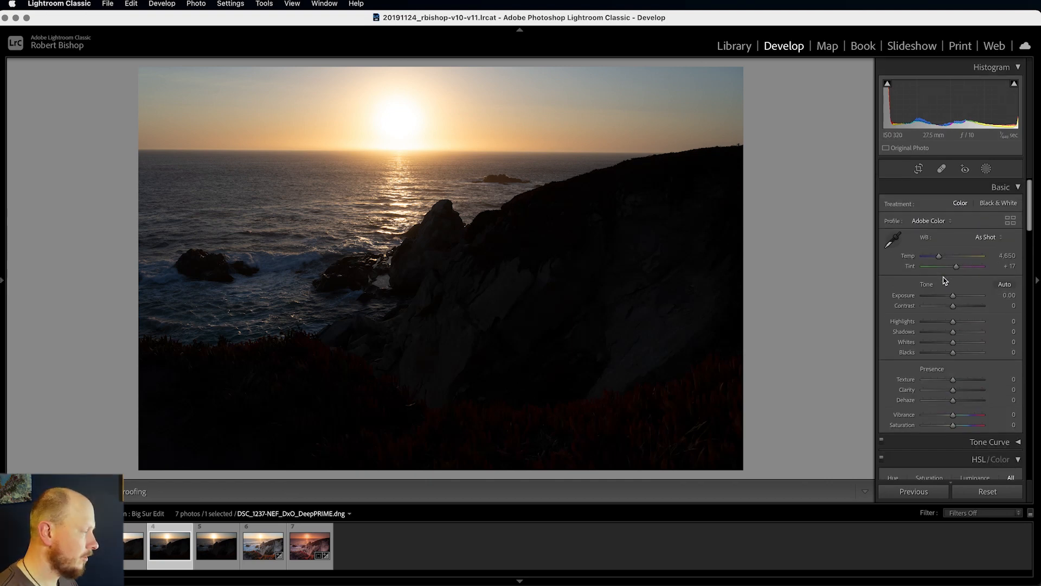
pyautogui.click(1003, 285)
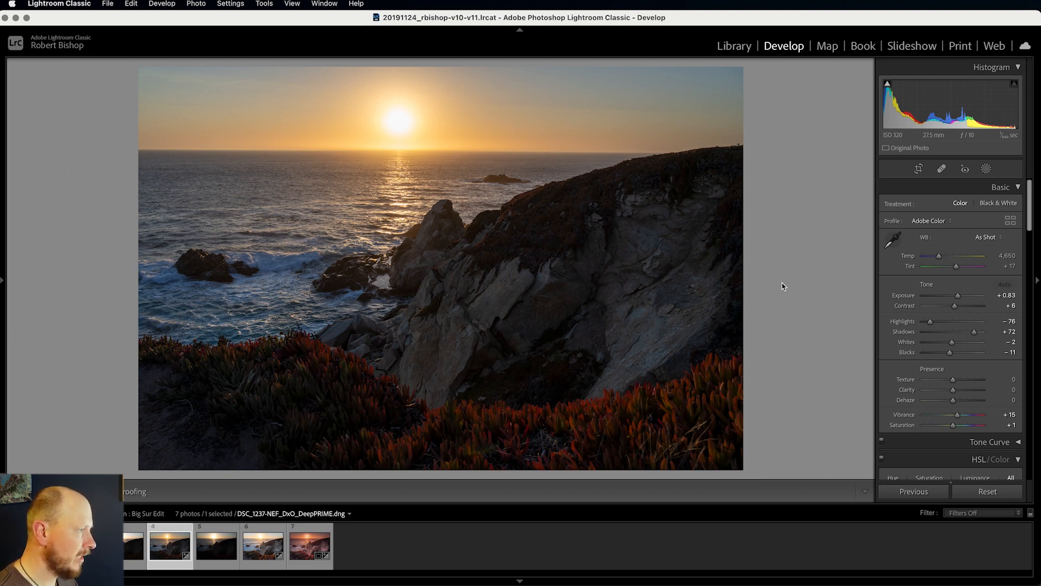
pyautogui.press('super+Tab')
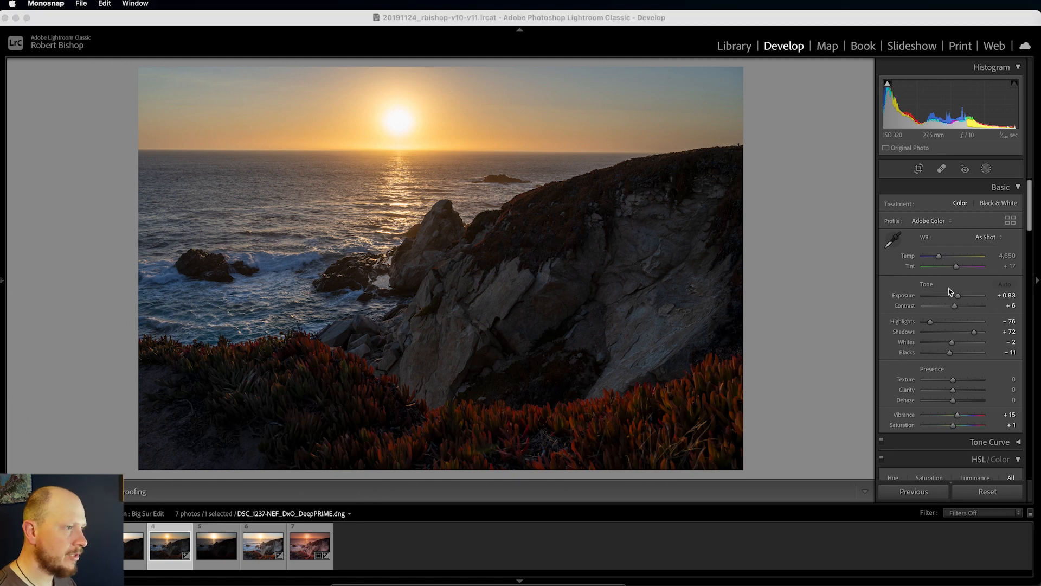
# - Warm the photo's white balance by setting Temp to 5,931 and Tint to +43
pyautogui.moveTo(939, 259); pyautogui.dragTo(947, 260)
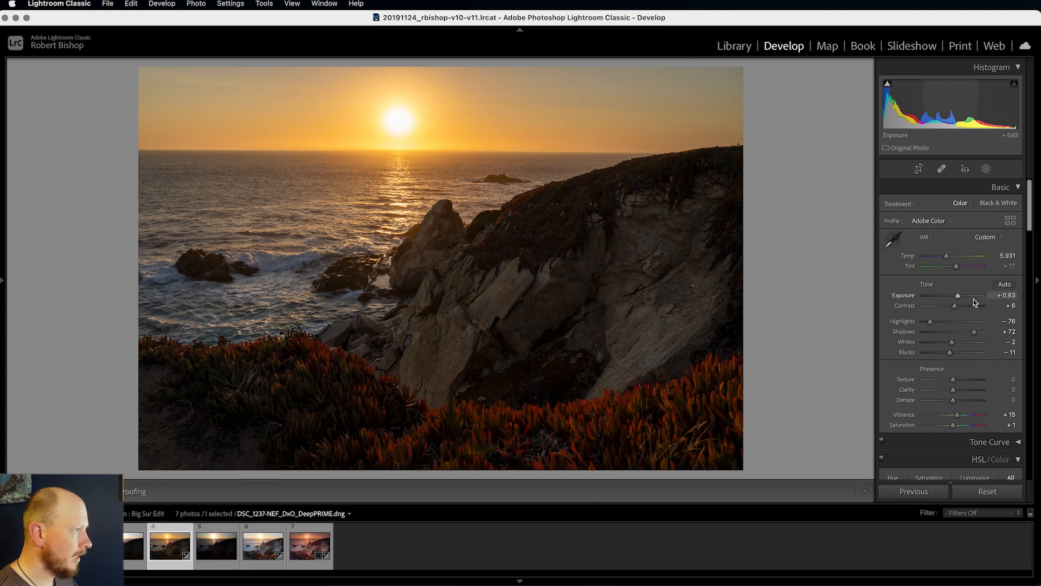
pyautogui.click(958, 271)
pyautogui.moveTo(958, 271); pyautogui.dragTo(962, 271)
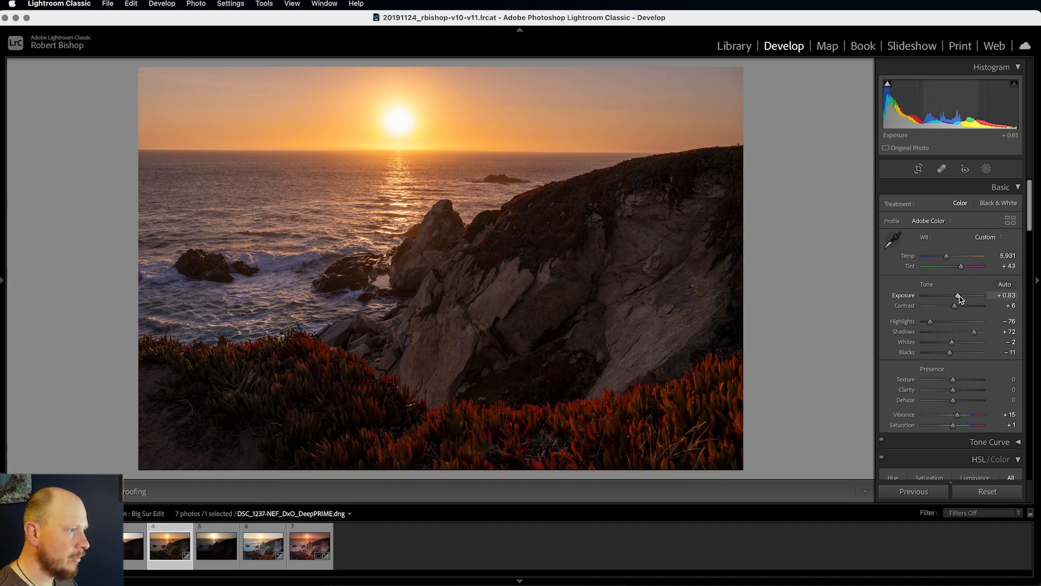
# - Refine the photo's tone with Exposure +1.10, Highlights -87, Whites +3 and Blacks -14
pyautogui.moveTo(960, 297); pyautogui.dragTo(960, 298)
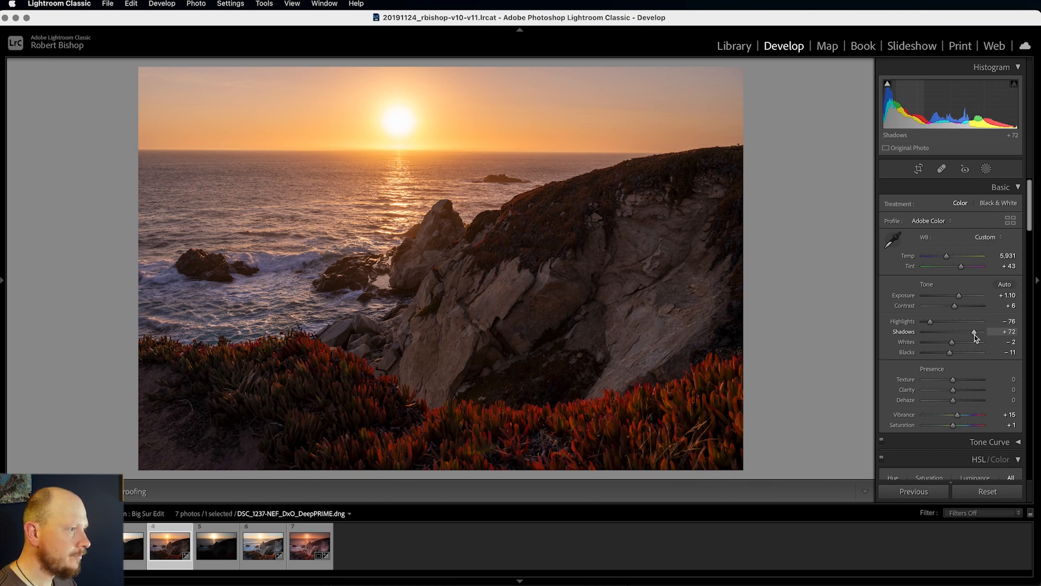
pyautogui.moveTo(930, 322); pyautogui.dragTo(930, 325)
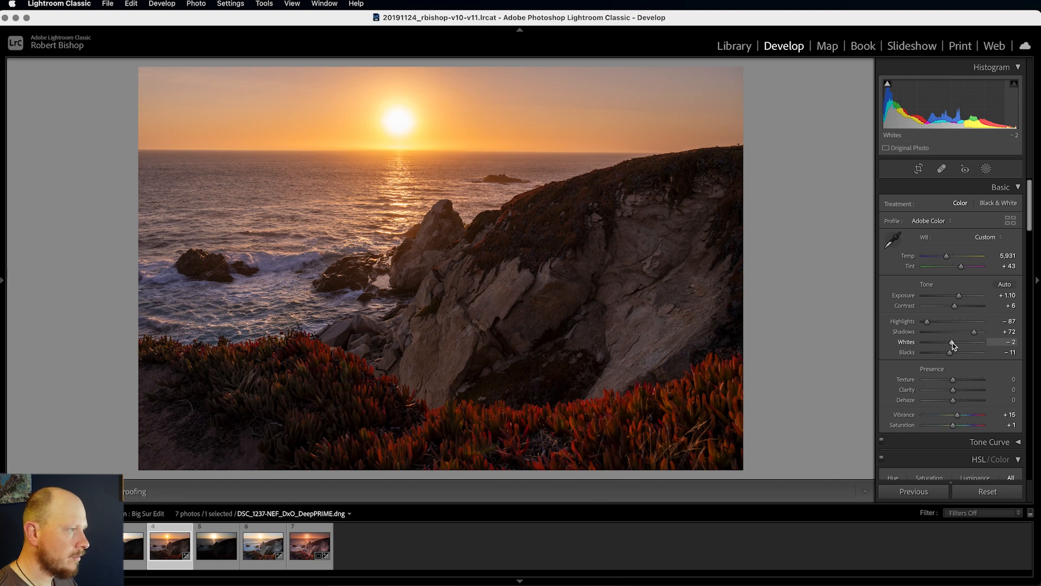
pyautogui.moveTo(953, 345); pyautogui.dragTo(954, 345)
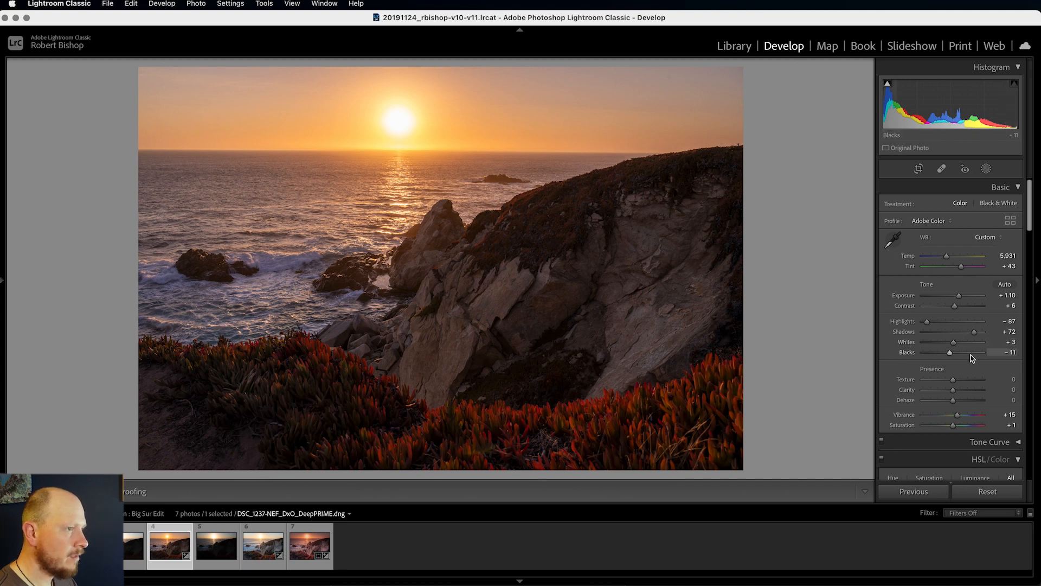
pyautogui.moveTo(951, 356); pyautogui.dragTo(949, 355)
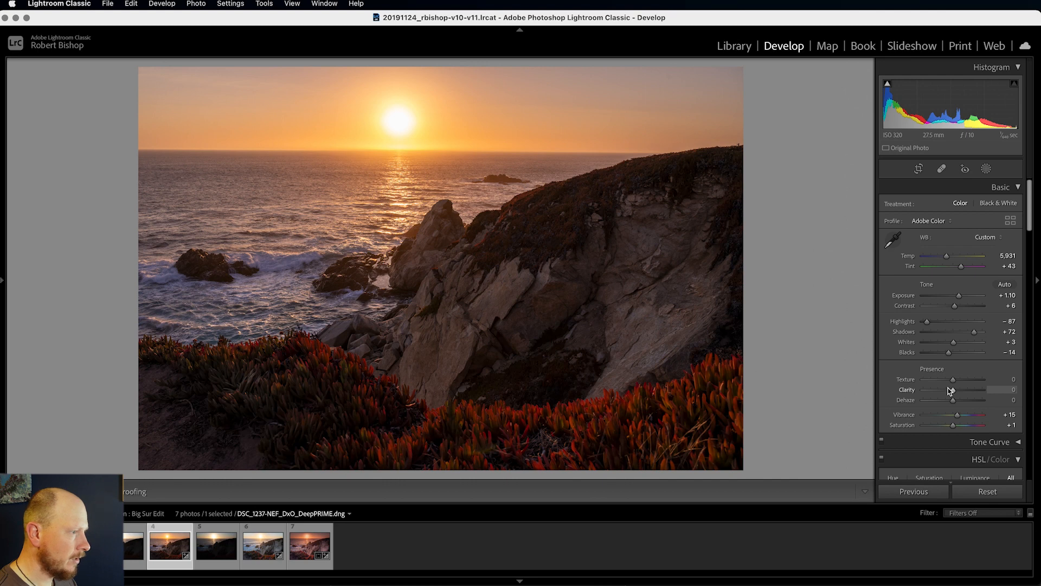
# - Shift the HSL hues, setting Orange to -5 and Yellow to -32
pyautogui.scroll(-8, 949, 391)
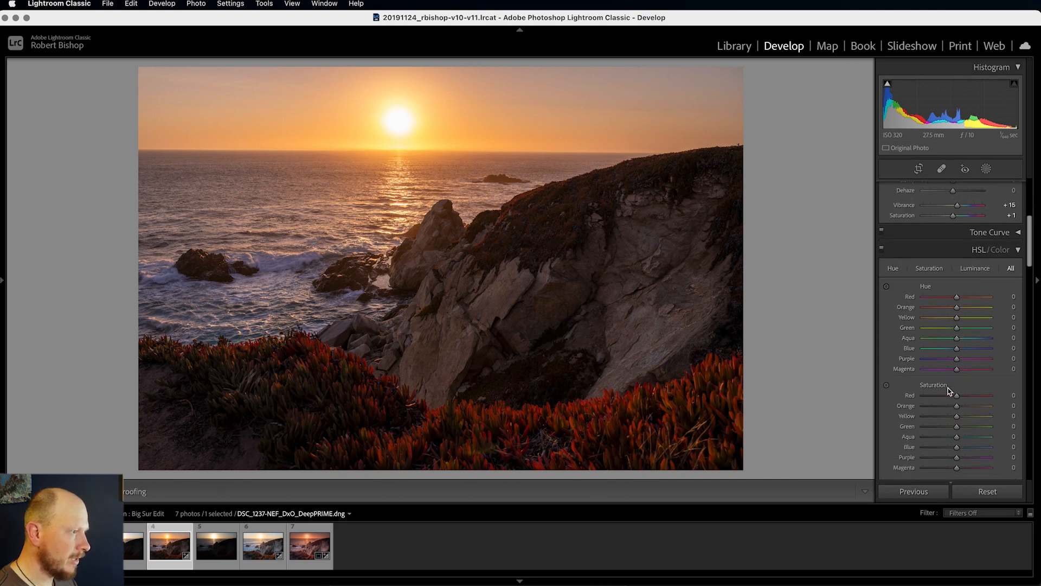
pyautogui.scroll(-3, 949, 390)
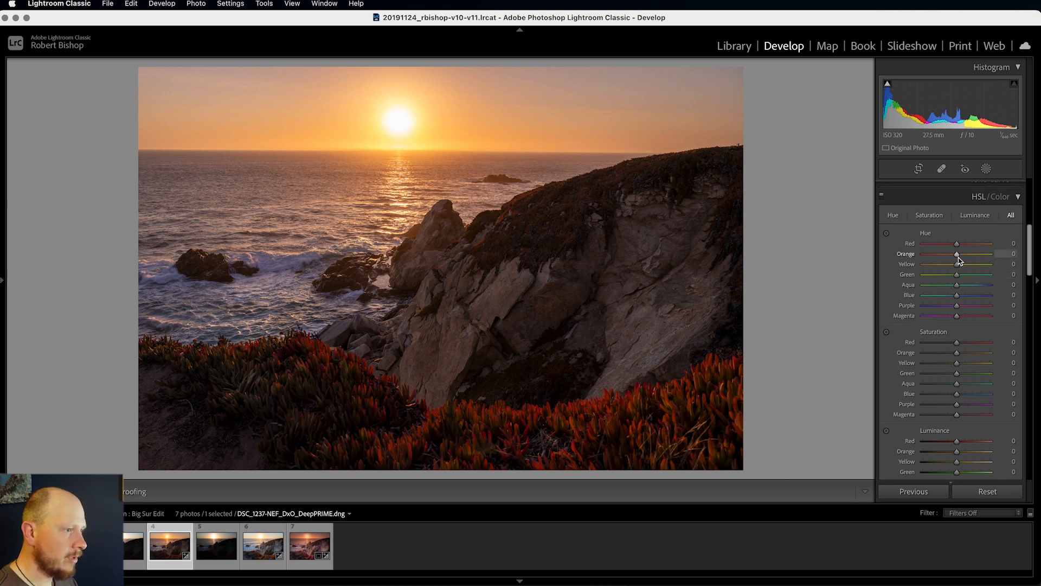
pyautogui.moveTo(956, 258); pyautogui.dragTo(954, 258)
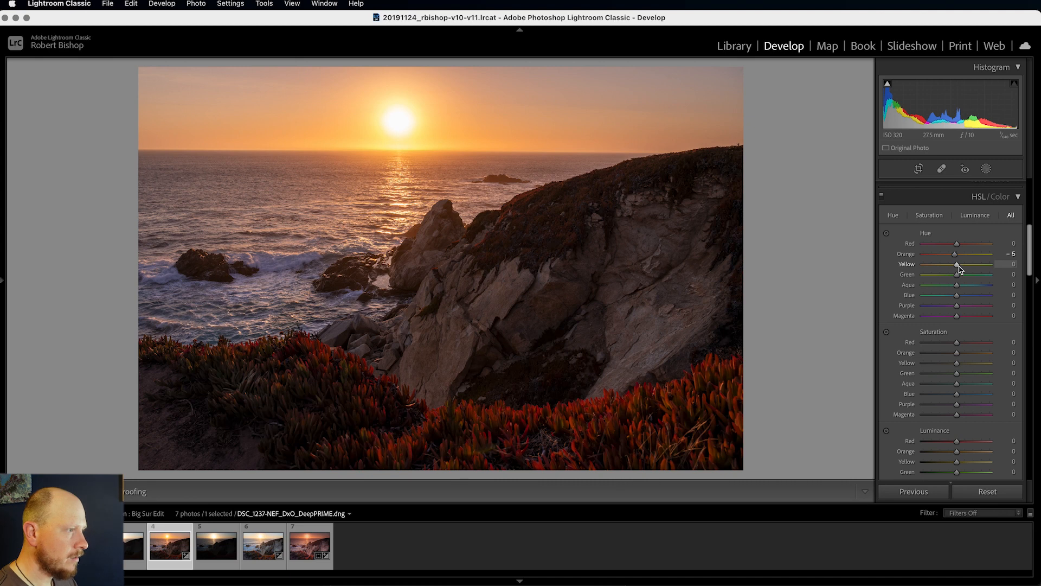
pyautogui.moveTo(957, 267); pyautogui.dragTo(946, 267)
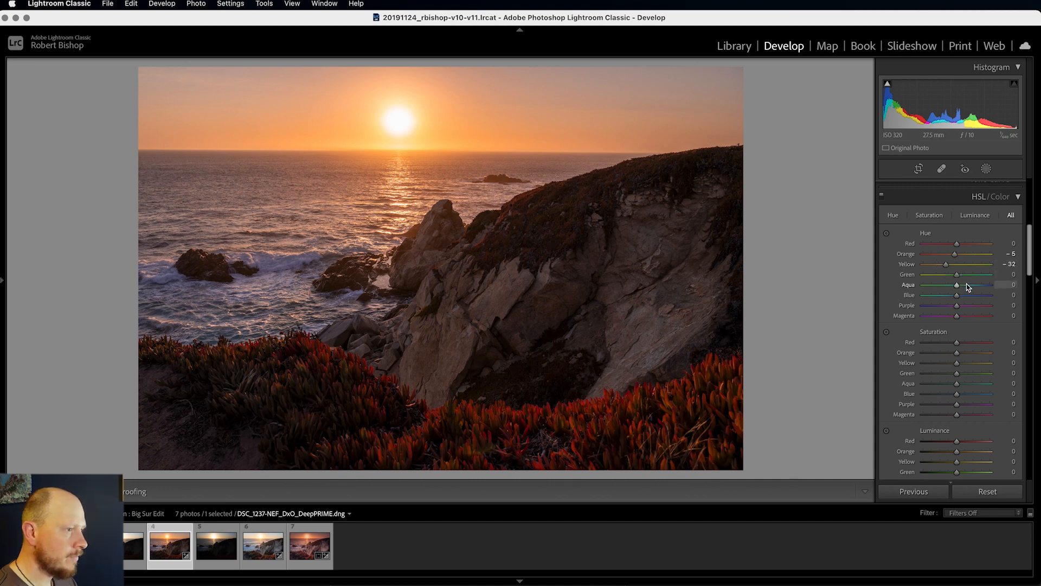
pyautogui.scroll(-1, 970, 293)
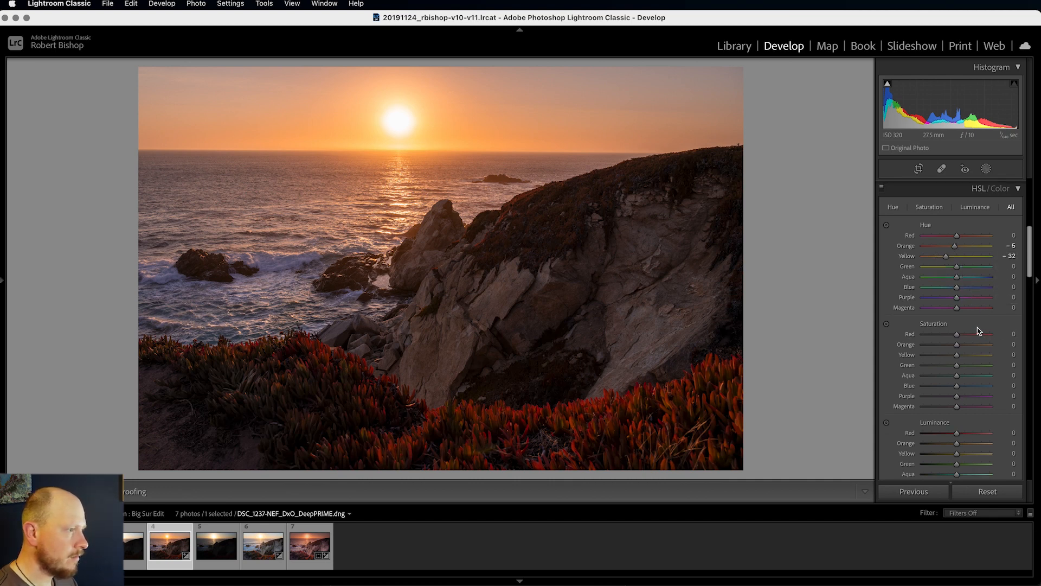
pyautogui.scroll(-4, 970, 328)
pyautogui.scroll(-3, 968, 384)
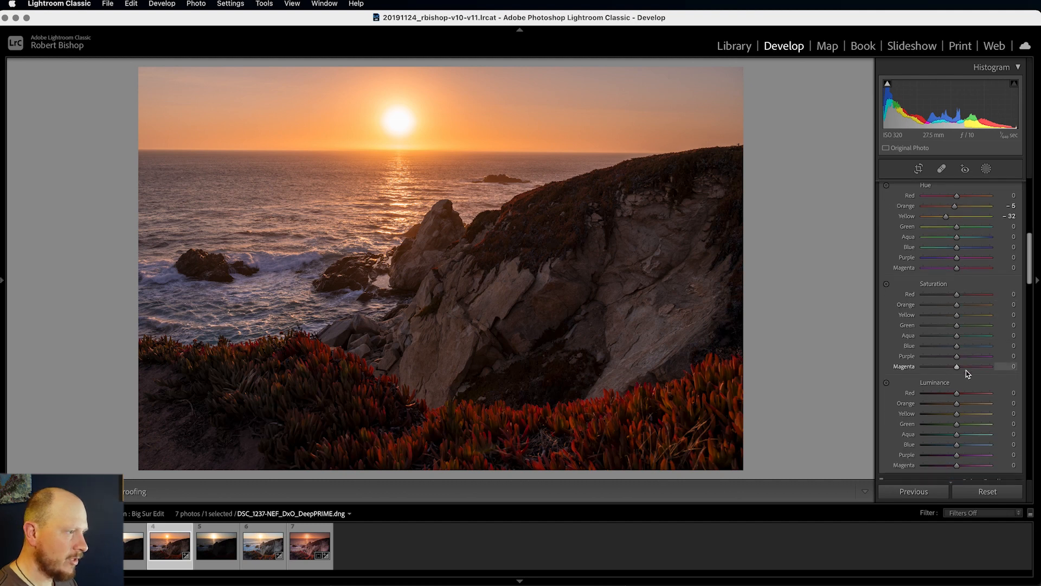
pyautogui.scroll(5, 980, 378)
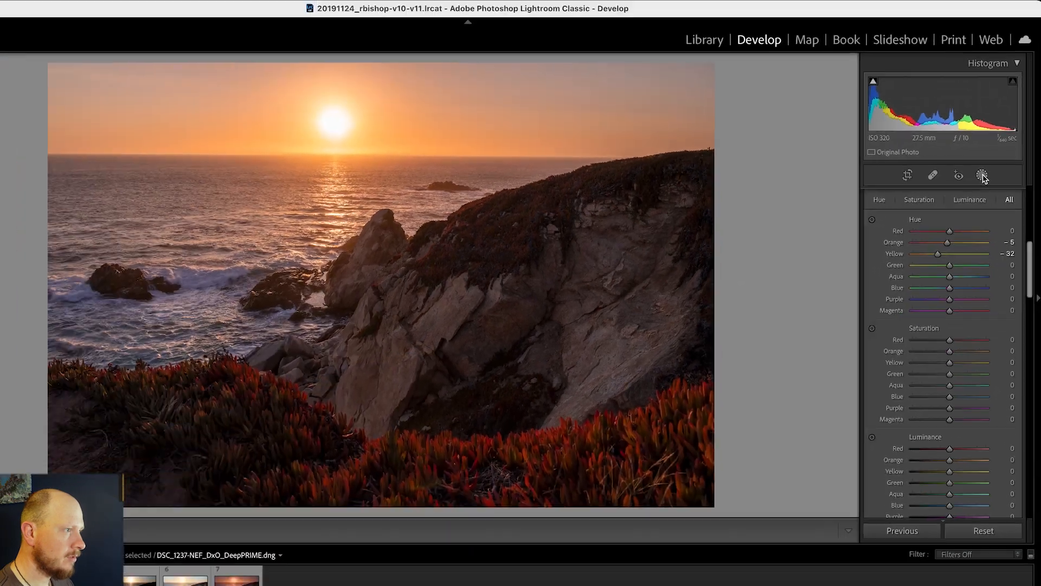
# - Add a linear gradient mask over the sky, fading out just below the horizon, with Highlights -30 and Shadows -27
pyautogui.click(981, 175)
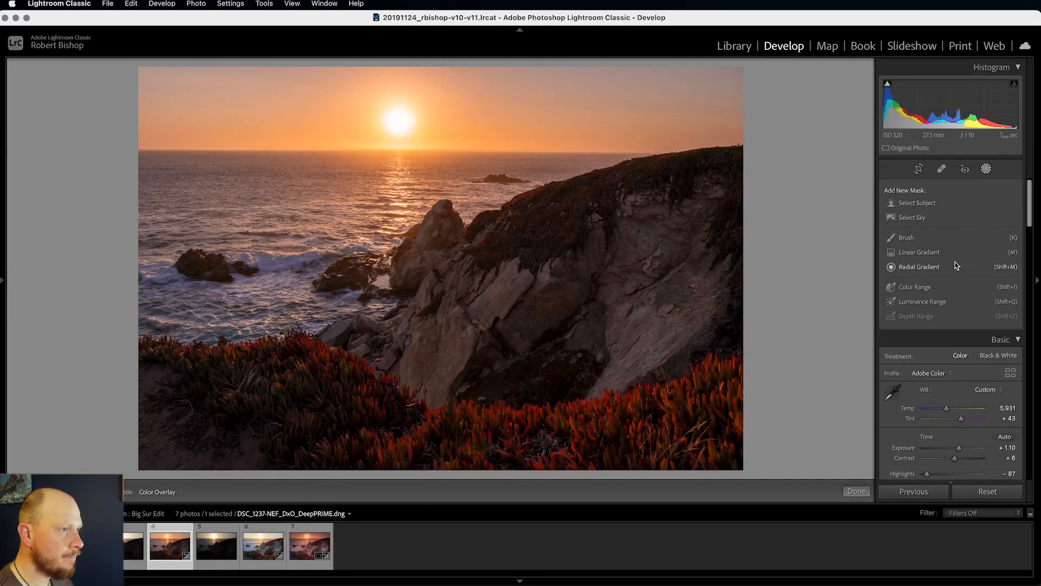
pyautogui.click(934, 254)
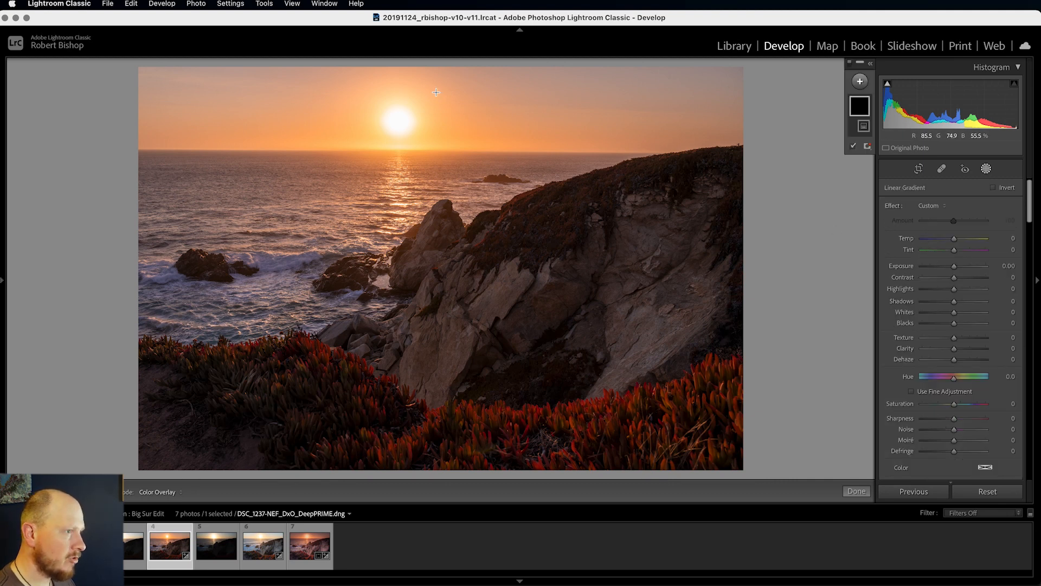
pyautogui.moveTo(382, 110); pyautogui.dragTo(382, 167)
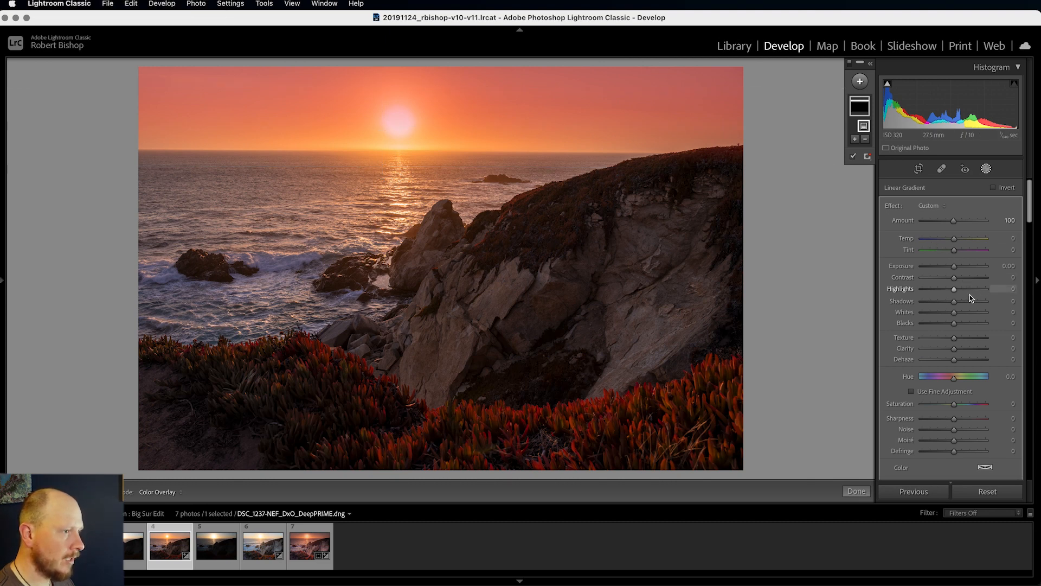
pyautogui.moveTo(956, 292); pyautogui.dragTo(945, 293)
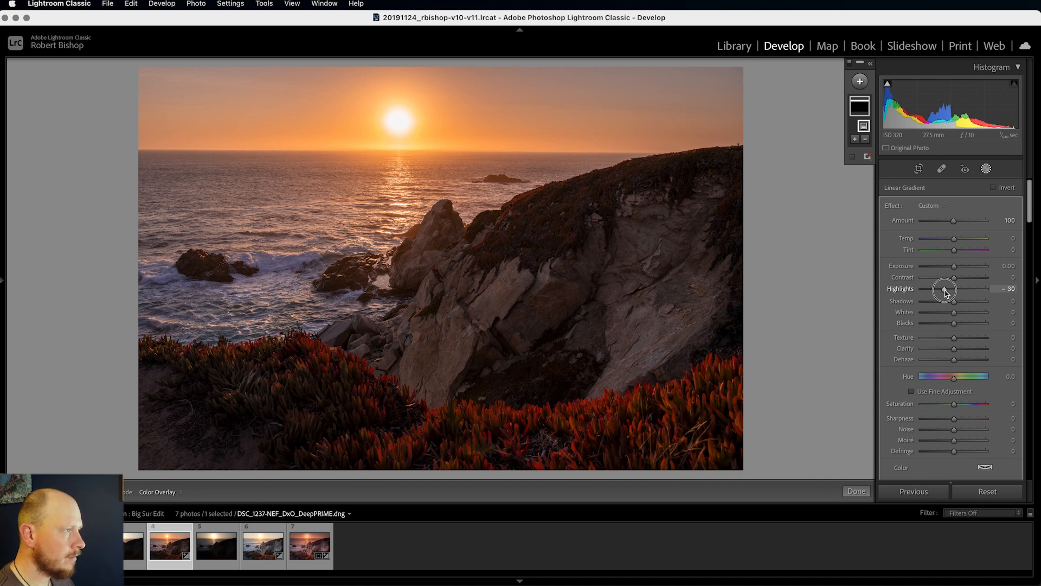
pyautogui.moveTo(957, 307); pyautogui.dragTo(949, 306)
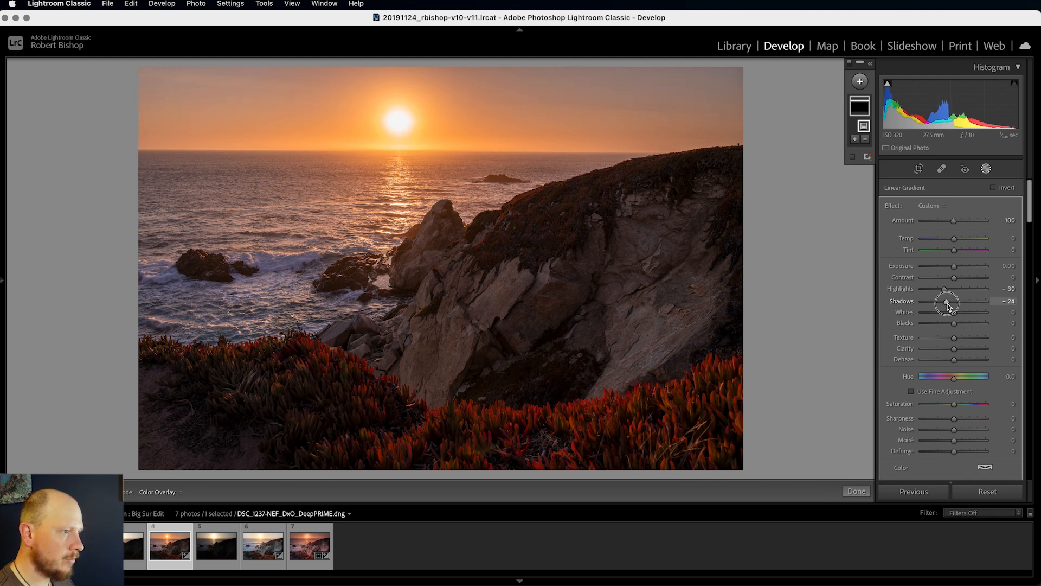
pyautogui.moveTo(947, 306); pyautogui.dragTo(948, 306)
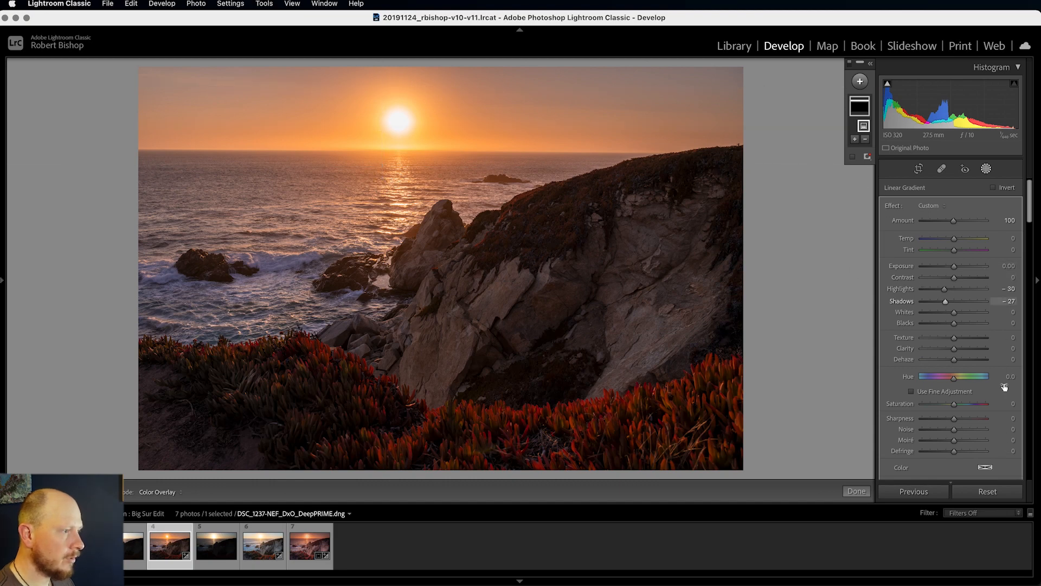
pyautogui.scroll(-3, 1002, 379)
pyautogui.click(1007, 462)
pyautogui.scroll(-2, 1008, 469)
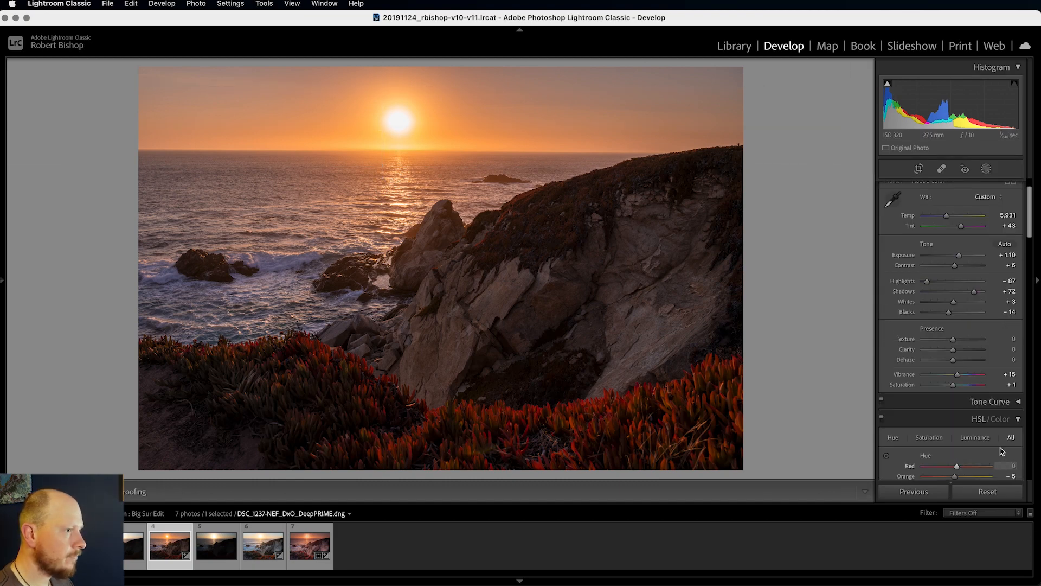
# - Add a linear gradient mask from the photo's bottom edge up to the horizon, with Shadows 34 and Exposure 0.34
pyautogui.click(986, 170)
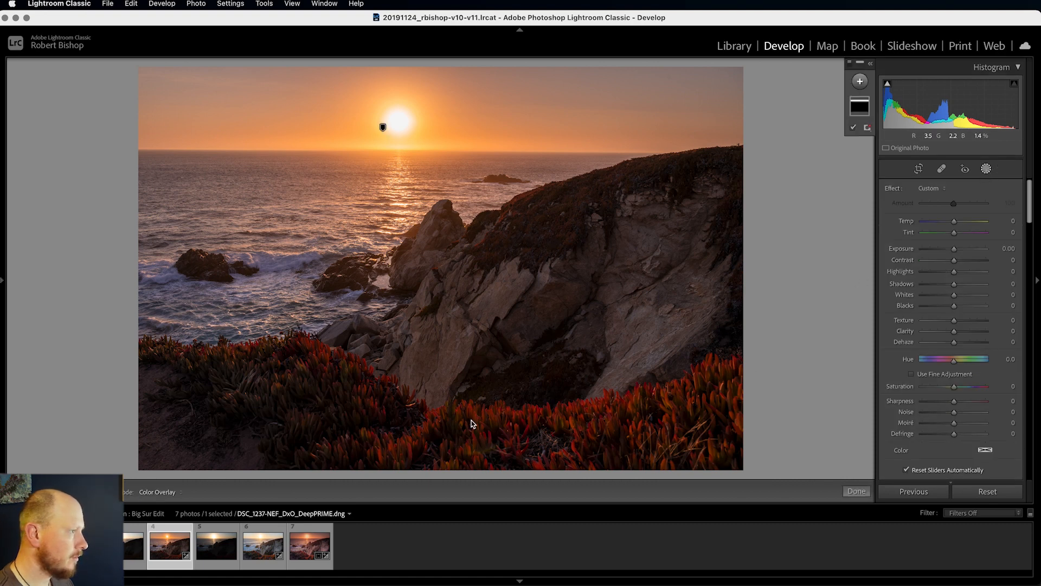
pyautogui.click(859, 81)
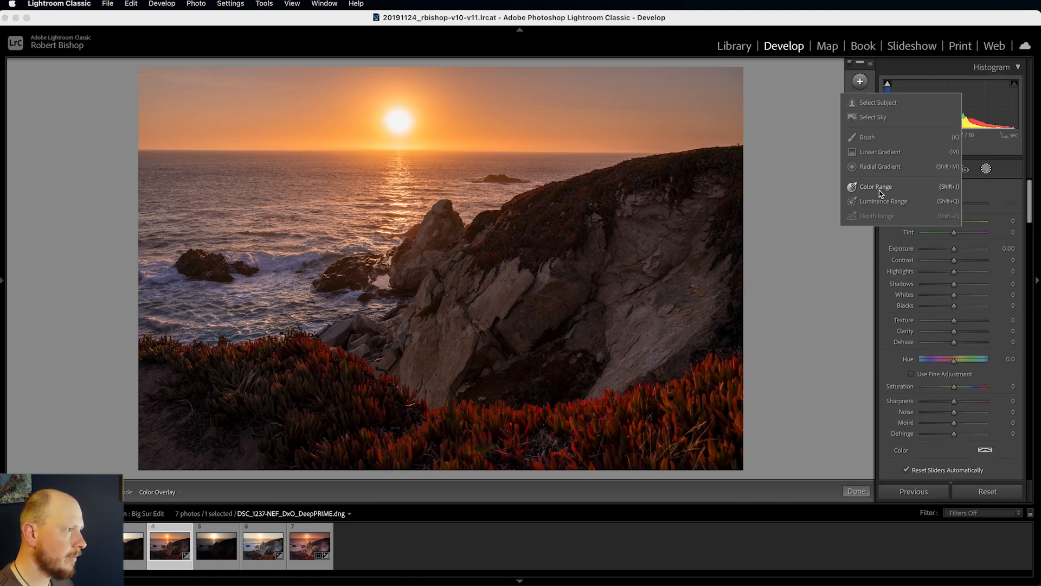
pyautogui.click(880, 153)
pyautogui.moveTo(433, 462); pyautogui.dragTo(432, 161)
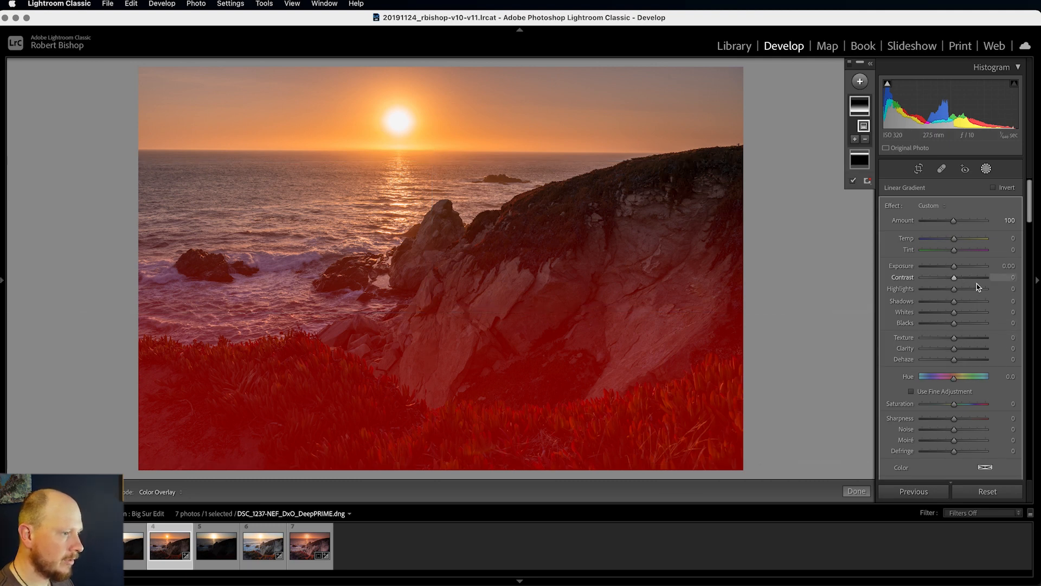
pyautogui.moveTo(955, 307); pyautogui.dragTo(966, 307)
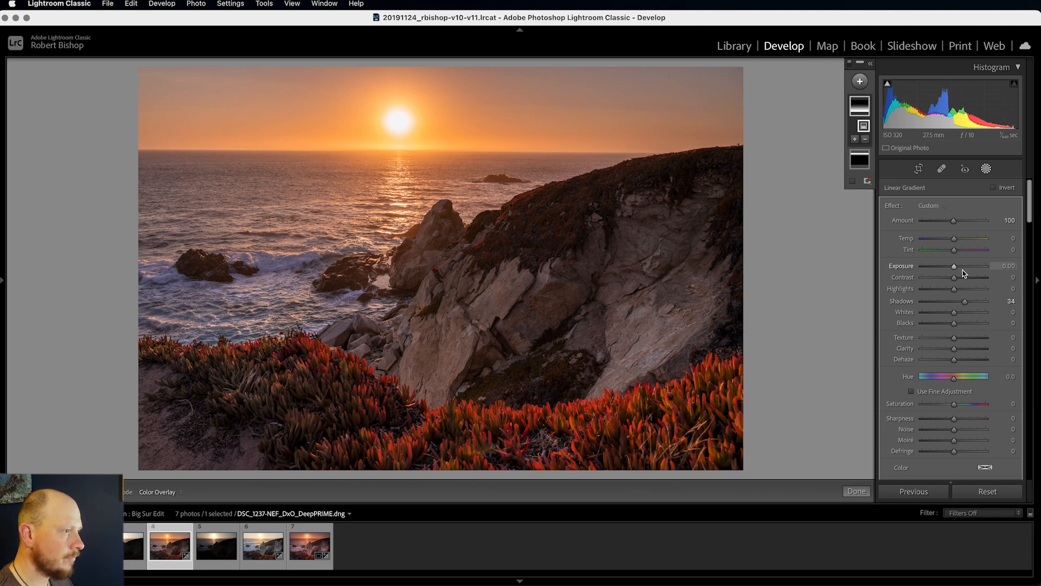
pyautogui.moveTo(955, 269); pyautogui.dragTo(958, 269)
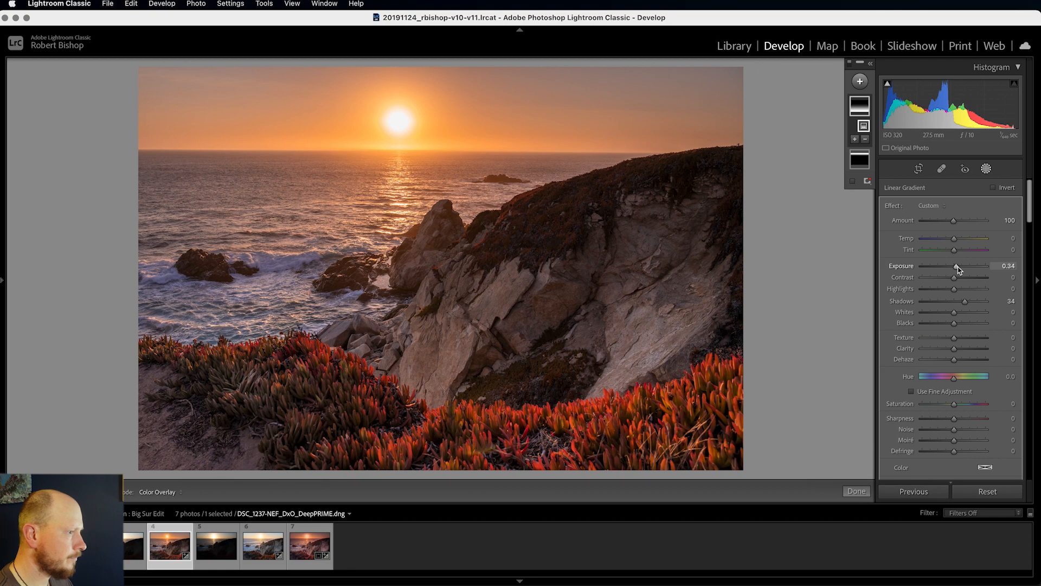
pyautogui.scroll(-5, 976, 347)
pyautogui.click(1008, 425)
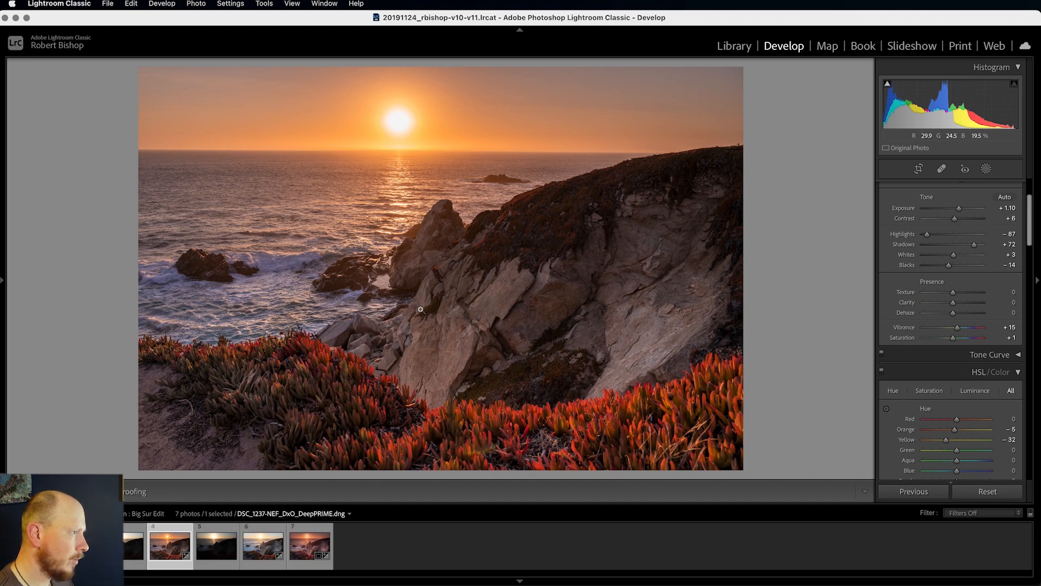
# - Add a large tilted radial gradient mask over the rocky cliff, with Shadows 5 and Whites 5
pyautogui.click(986, 169)
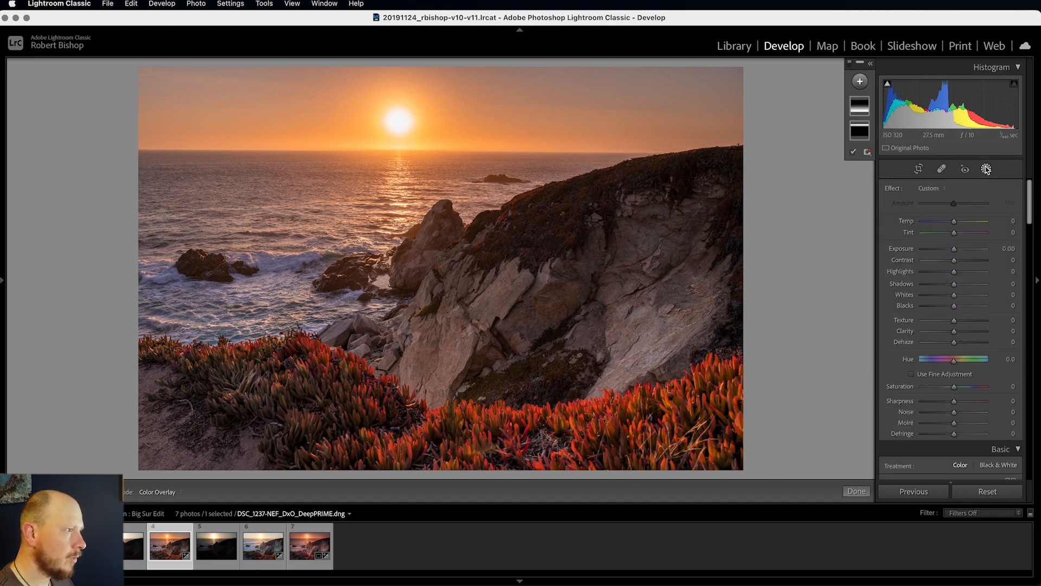
pyautogui.click(859, 82)
pyautogui.click(880, 167)
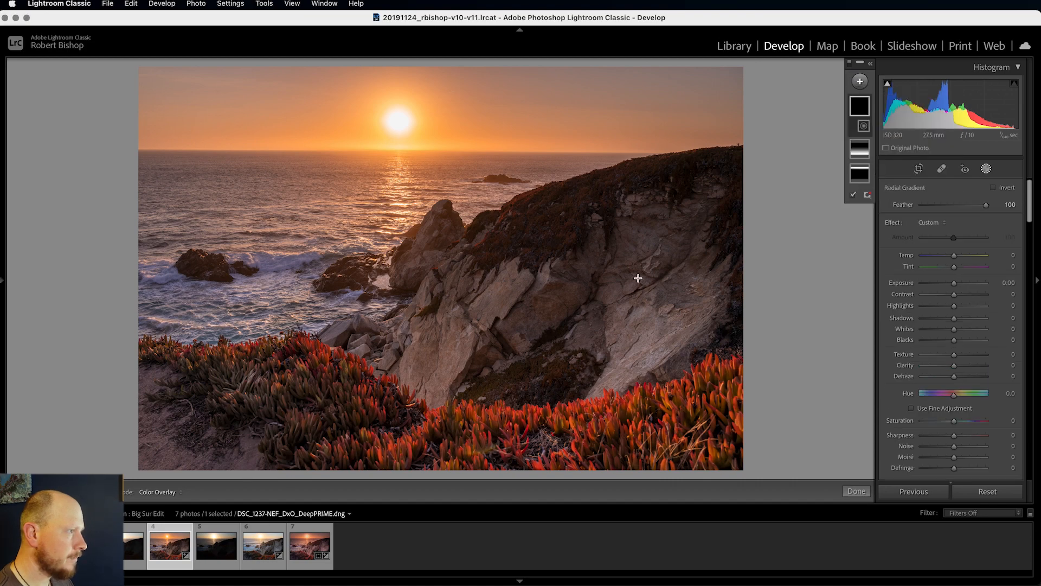
pyautogui.moveTo(563, 262)
pyautogui.mouseDown()
pyautogui.moveTo(623, 255)
pyautogui.moveTo(784, 340)
pyautogui.moveTo(813, 396)
pyautogui.moveTo(774, 396)
pyautogui.mouseUp()
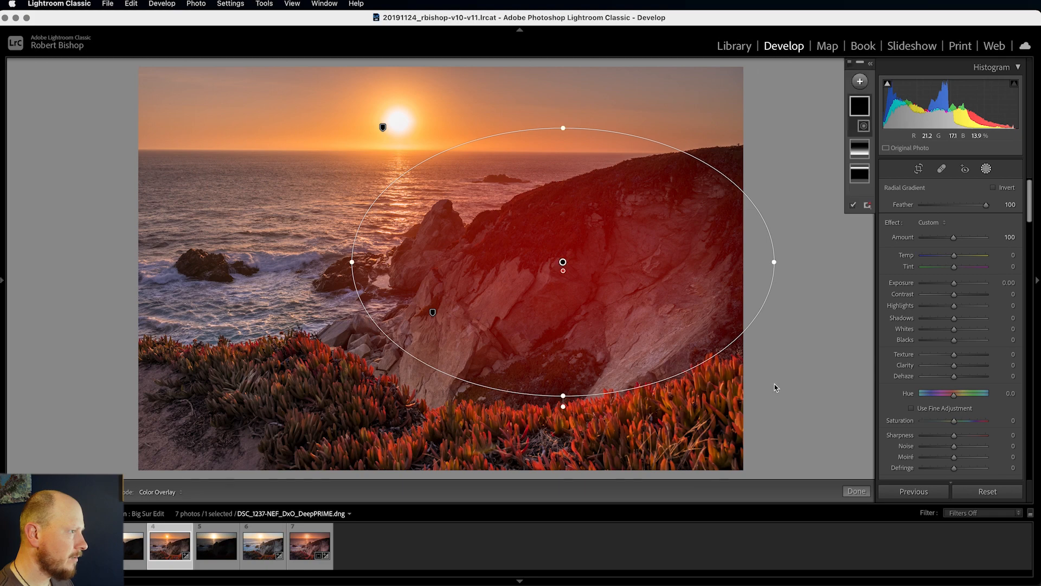
pyautogui.moveTo(611, 126); pyautogui.dragTo(565, 118)
pyautogui.moveTo(563, 262); pyautogui.dragTo(558, 272)
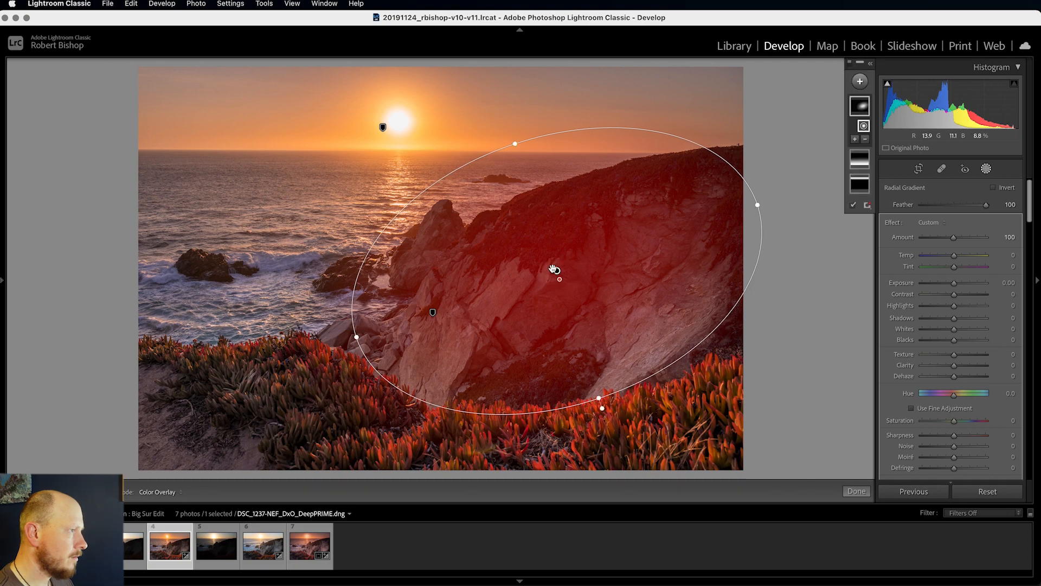
pyautogui.moveTo(955, 321); pyautogui.dragTo(957, 333)
pyautogui.scroll(-3, 968, 361)
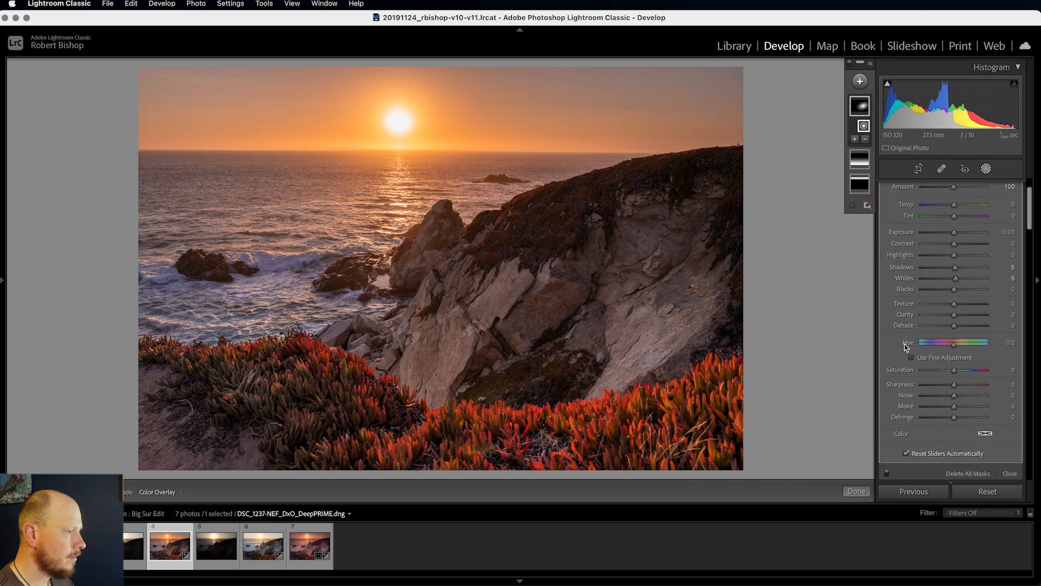
pyautogui.click(1009, 475)
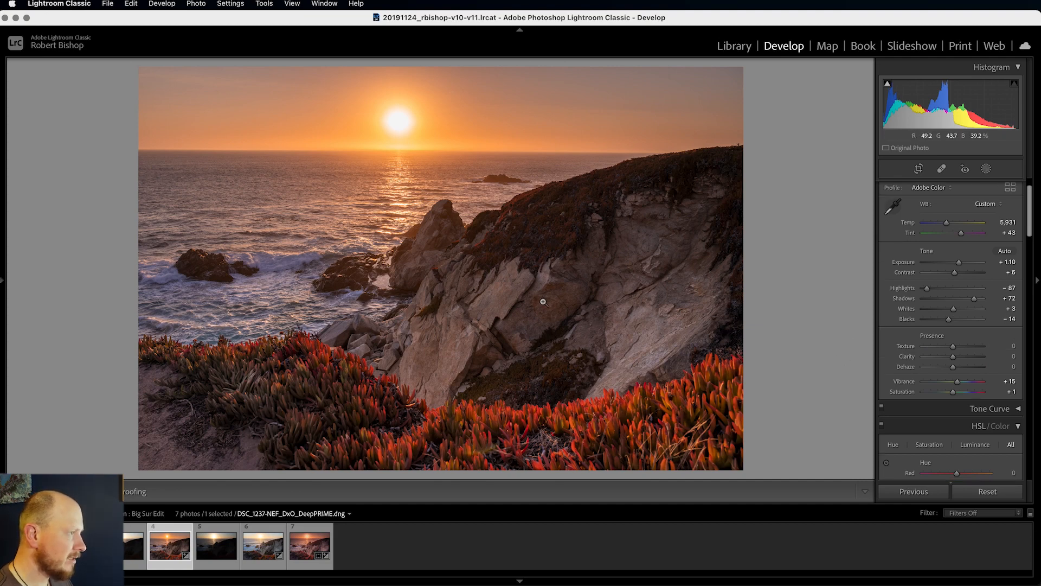
# - Set Clarity to 16 and Texture to 3 on the existing linear gradient mask that rises from the photo's bottom edge
pyautogui.click(986, 169)
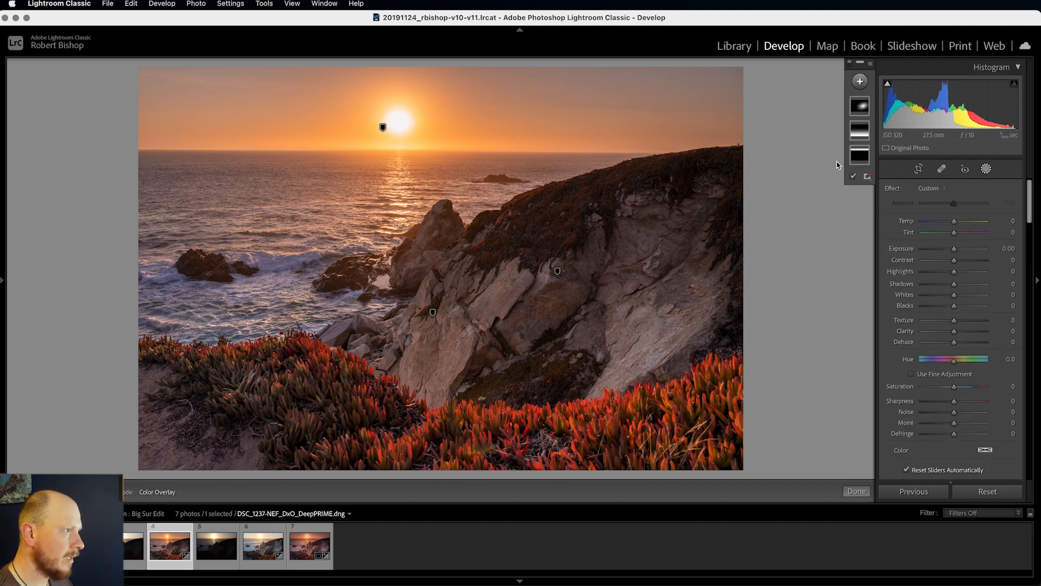
pyautogui.click(863, 135)
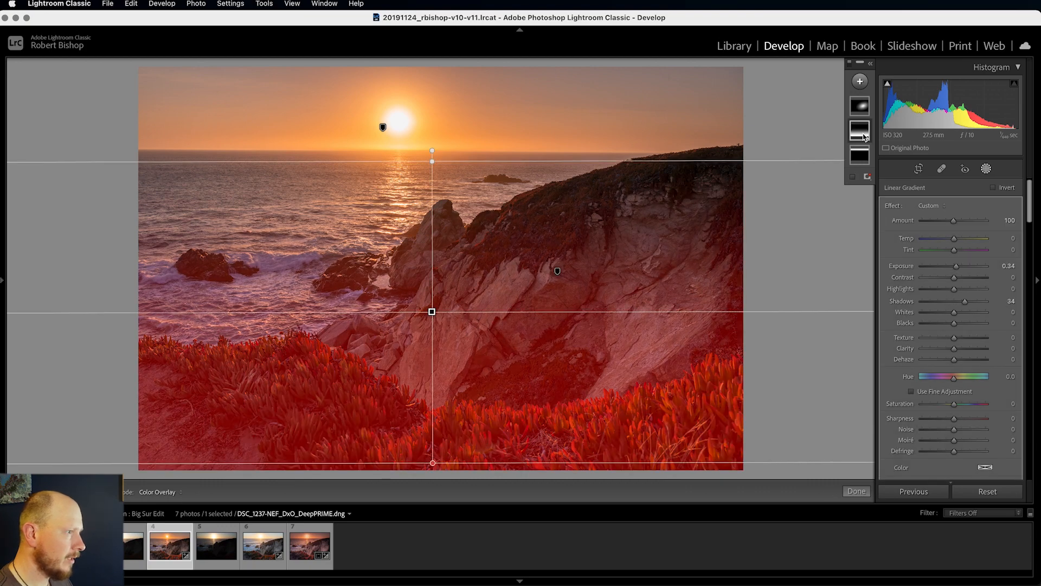
pyautogui.moveTo(954, 348); pyautogui.dragTo(954, 342)
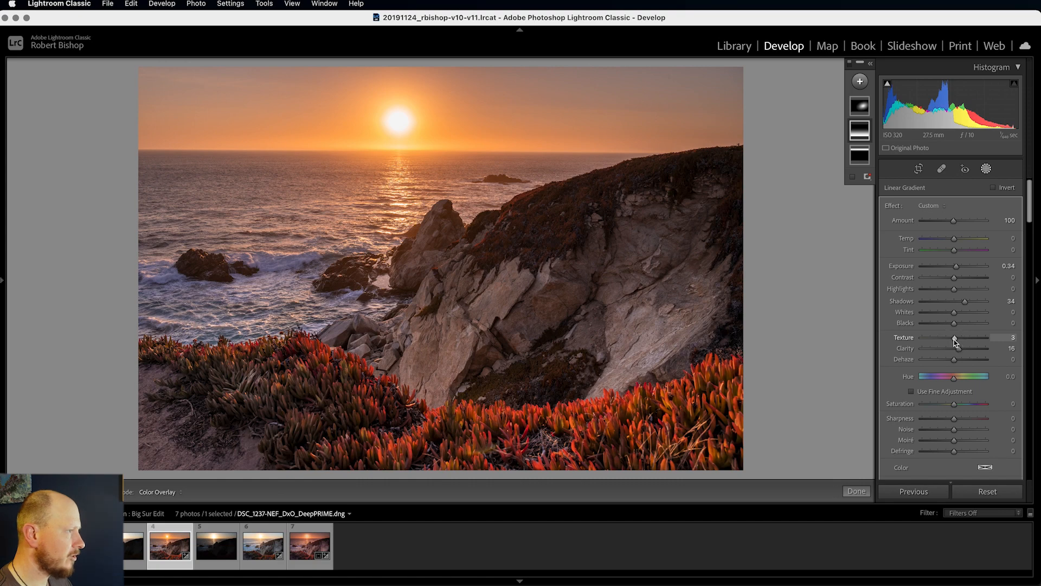
pyautogui.scroll(-3, 1003, 439)
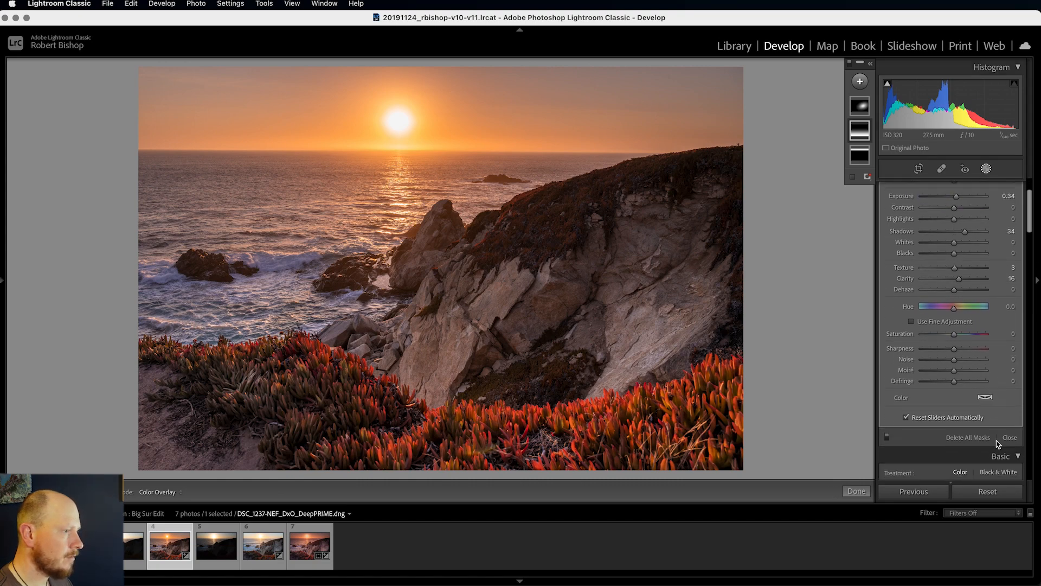
pyautogui.click(1009, 438)
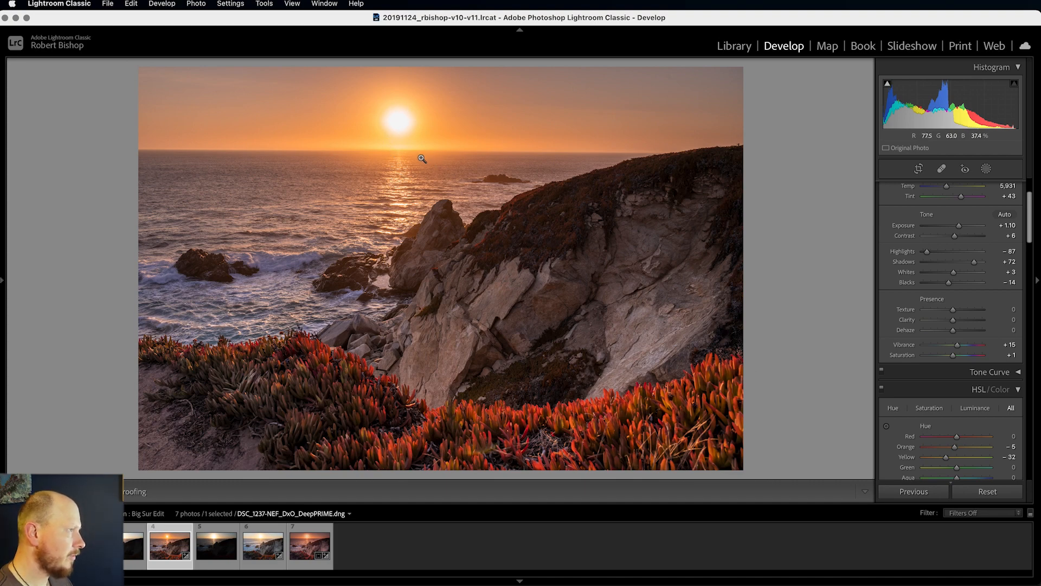
# - Add an oval radial gradient mask centred on the sun, reaching down just past the horizon, with Feather at 100
pyautogui.click(985, 169)
pyautogui.click(860, 81)
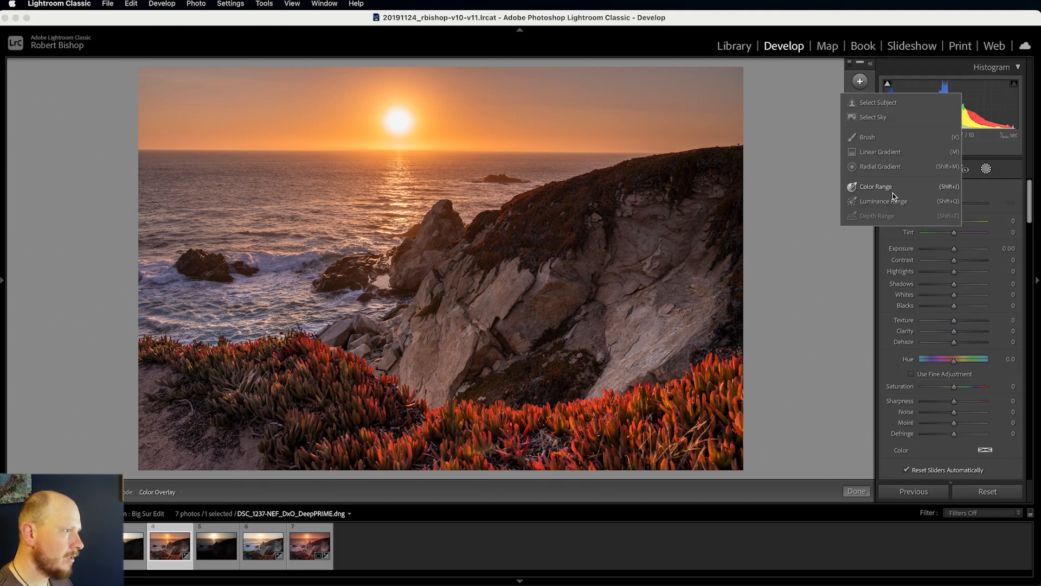
pyautogui.click(886, 170)
pyautogui.moveTo(397, 122); pyautogui.dragTo(465, 170)
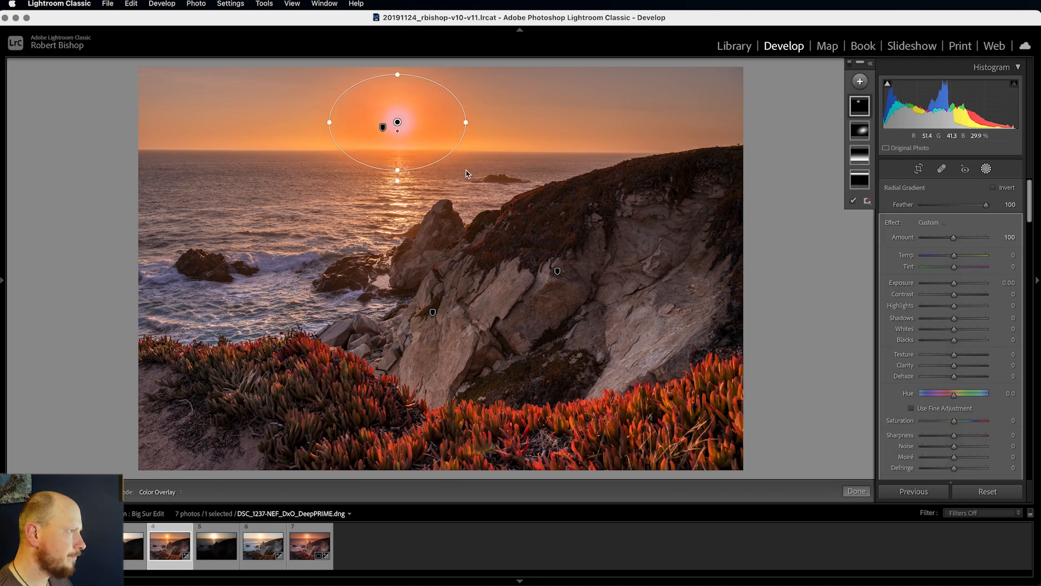
pyautogui.moveTo(985, 208)
pyautogui.mouseDown()
pyautogui.moveTo(916, 205)
pyautogui.moveTo(992, 206)
pyautogui.mouseUp()
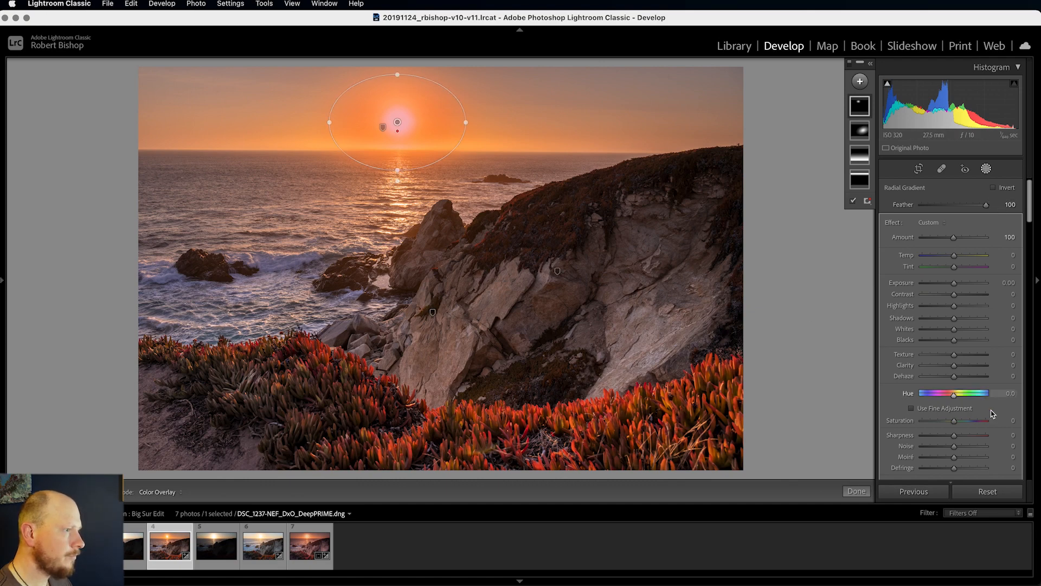
# - Soften the sun's radial mask with Dehaze -42, Clarity -39, Texture -30 and Whites -31
pyautogui.click(955, 378)
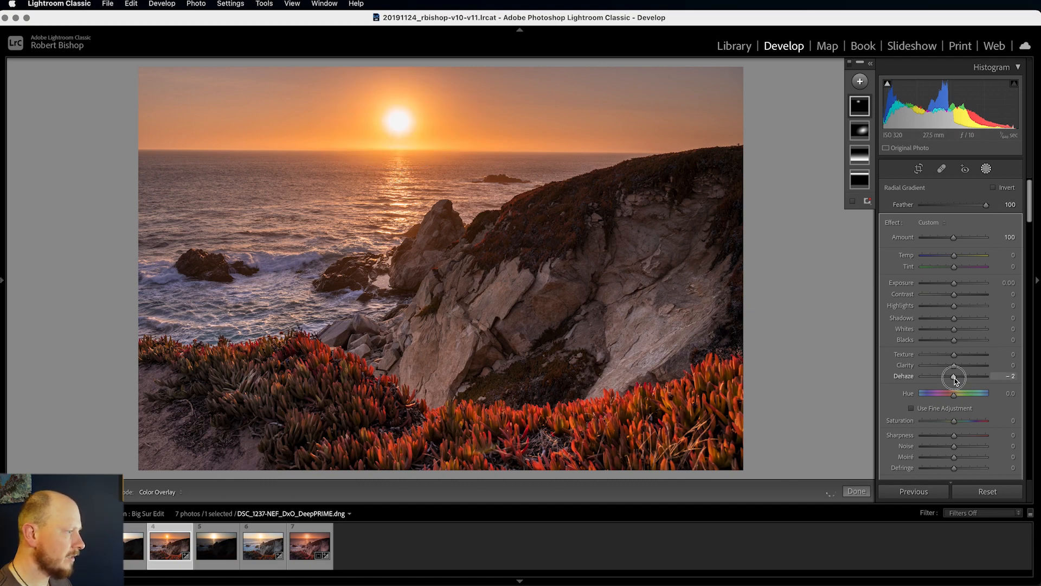
pyautogui.moveTo(954, 378); pyautogui.dragTo(940, 379)
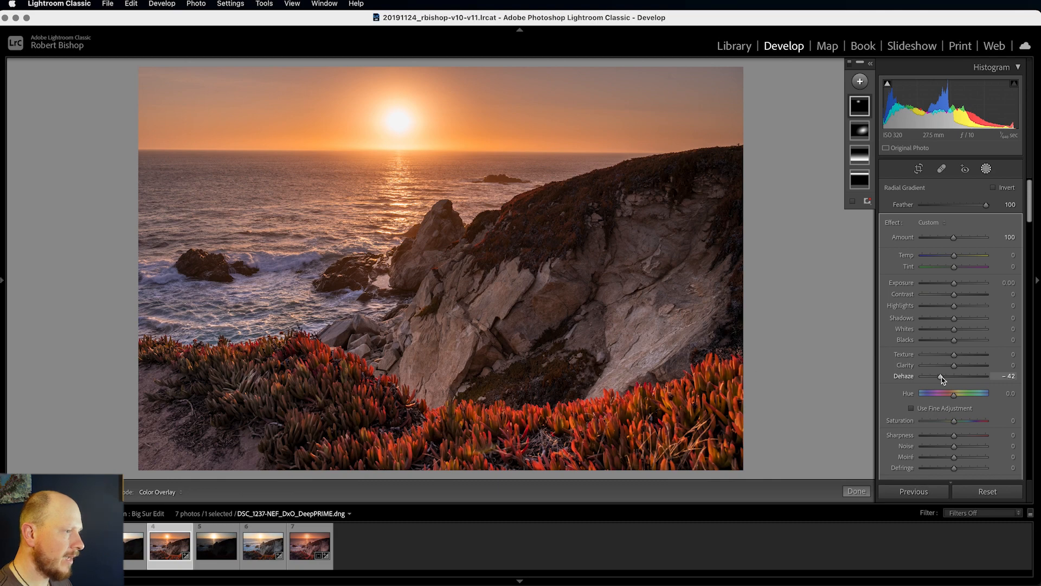
pyautogui.moveTo(954, 365)
pyautogui.mouseDown()
pyautogui.moveTo(934, 365)
pyautogui.moveTo(945, 358)
pyautogui.mouseUp()
pyautogui.click(949, 359)
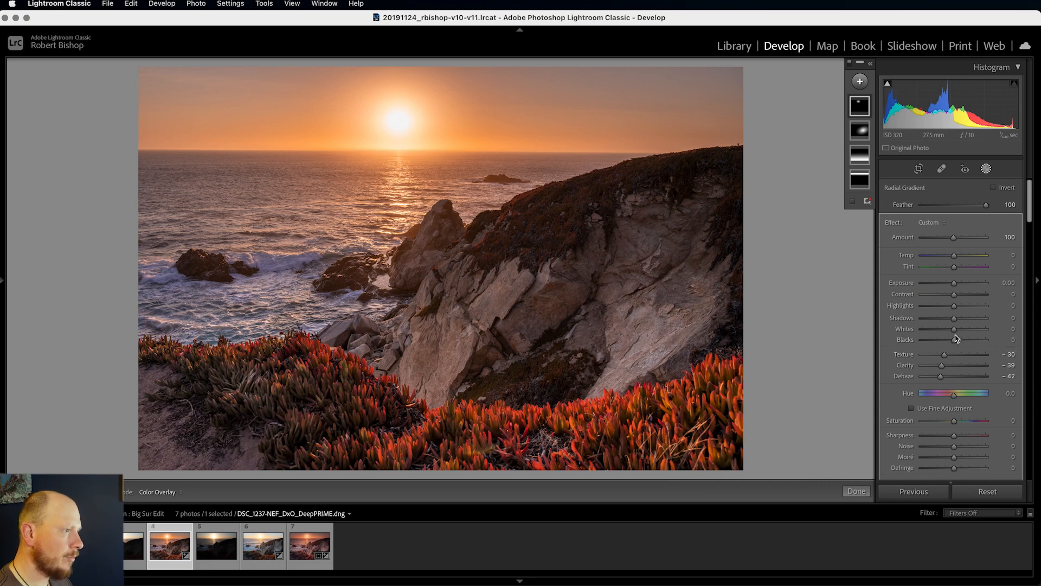
pyautogui.moveTo(954, 332); pyautogui.dragTo(944, 333)
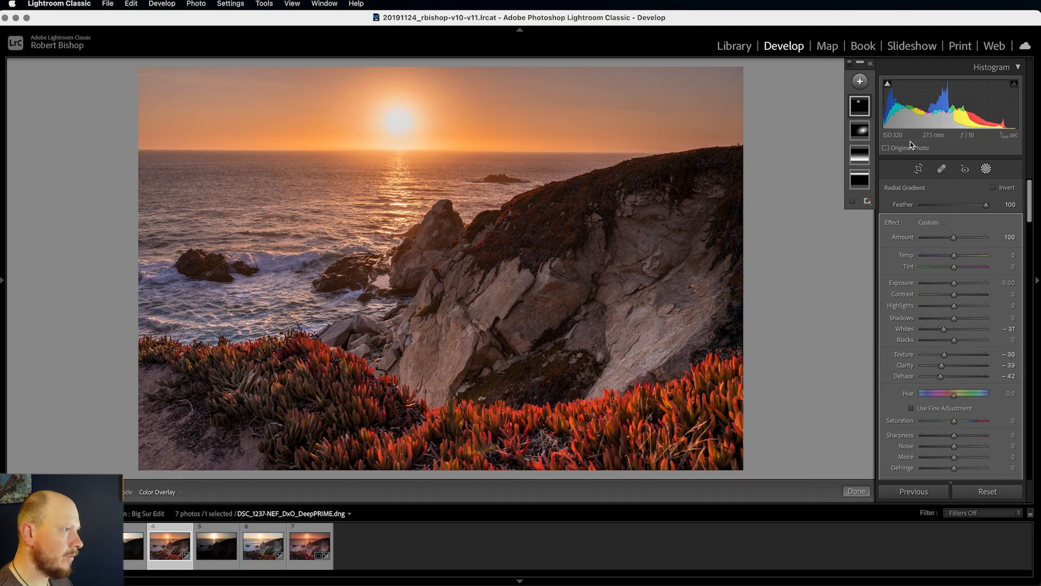
pyautogui.click(870, 63)
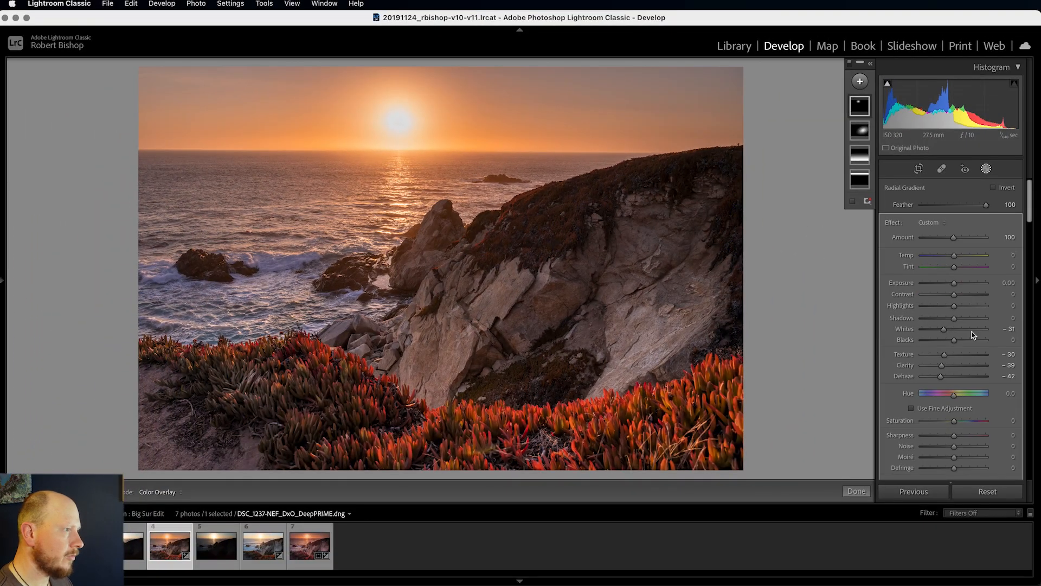
pyautogui.scroll(-3, 976, 379)
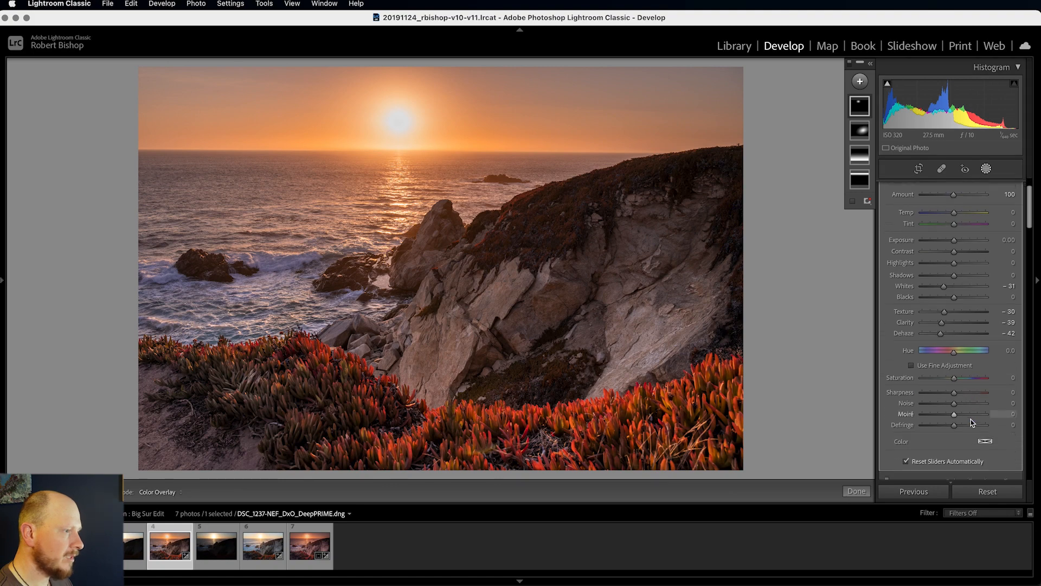
pyautogui.click(1009, 469)
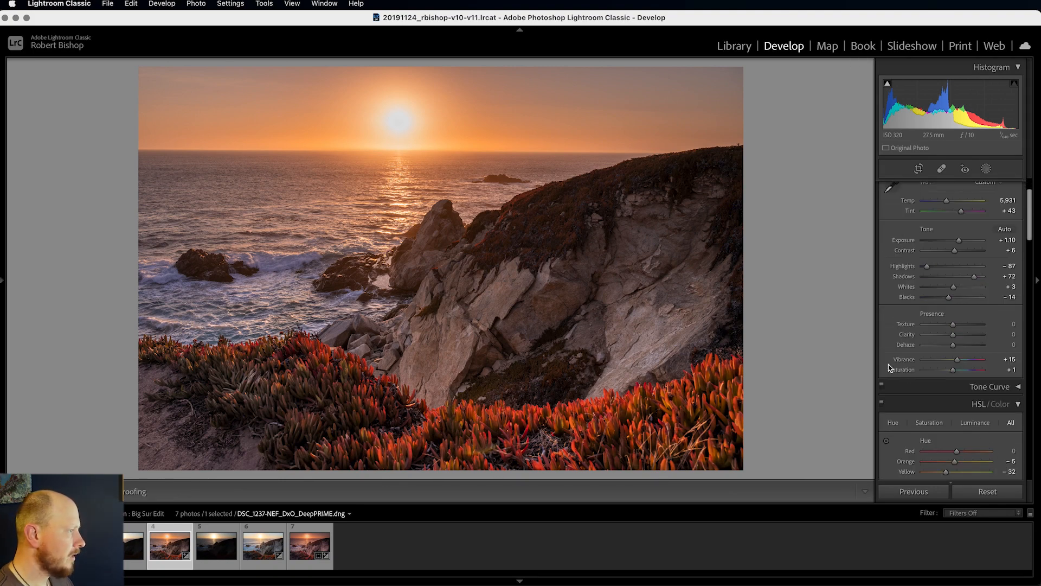
# - Add a slanted linear gradient mask over the foreground plants, with Shadows 7 and Blacks 3
pyautogui.click(987, 169)
pyautogui.click(860, 82)
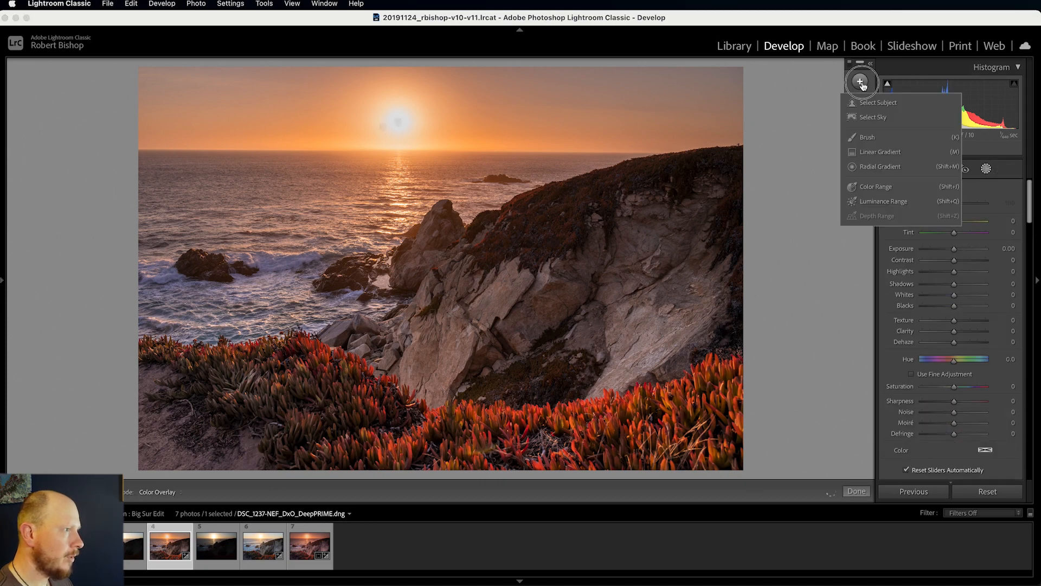
pyautogui.click(885, 158)
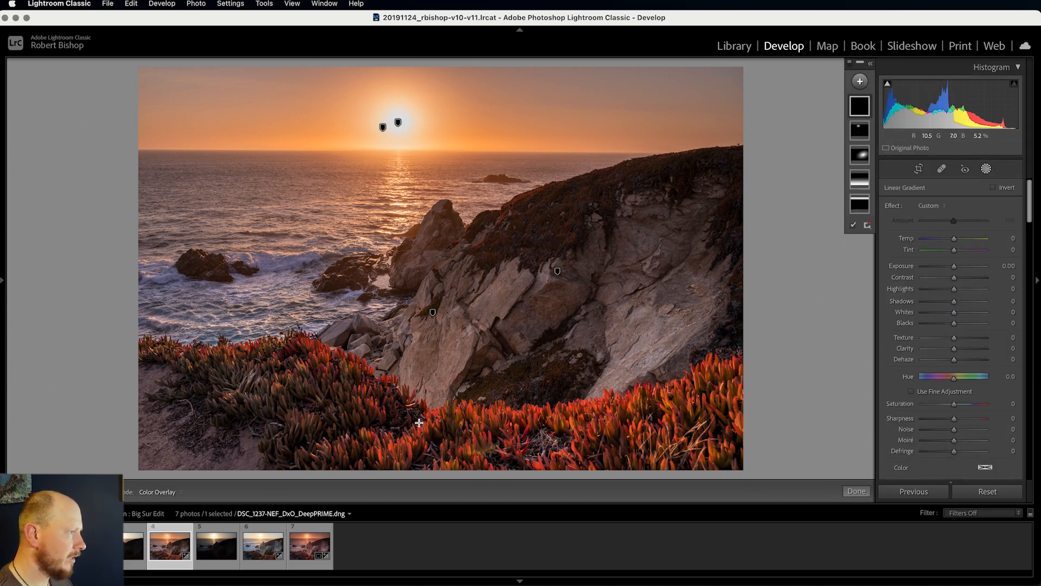
pyautogui.moveTo(356, 430); pyautogui.dragTo(368, 331)
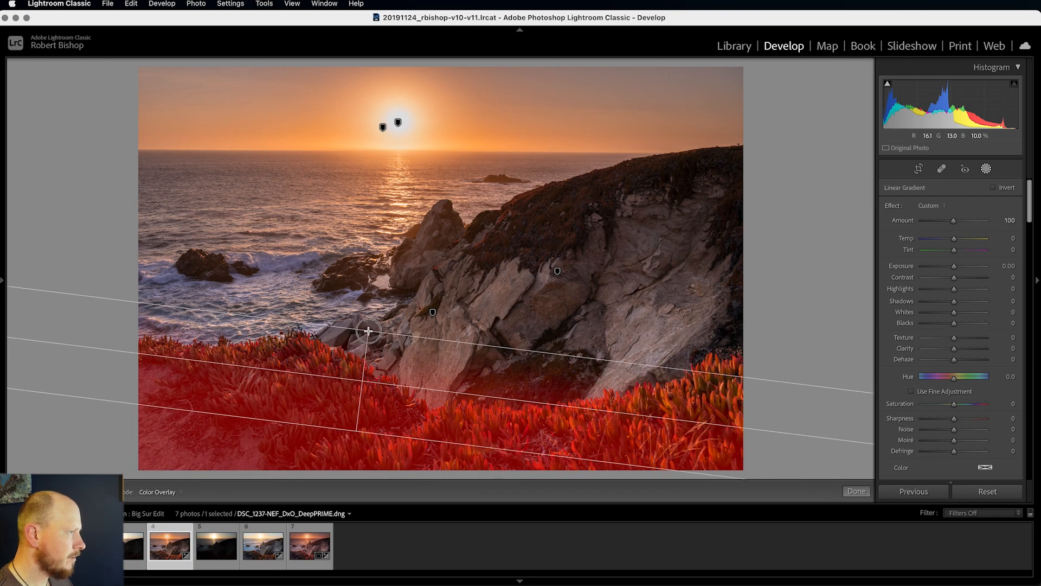
pyautogui.moveTo(953, 305); pyautogui.dragTo(956, 324)
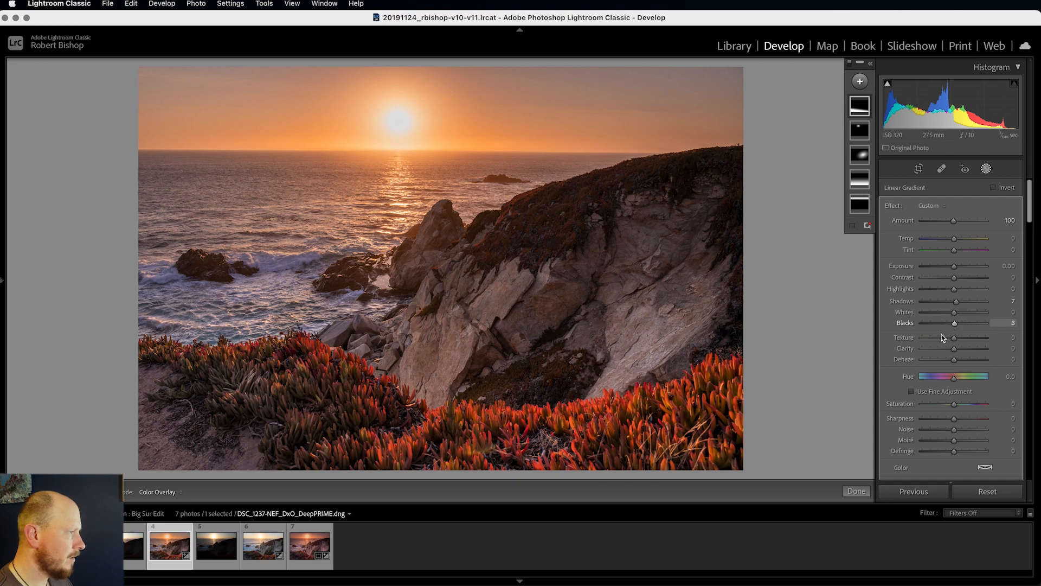
pyautogui.scroll(-2, 974, 413)
pyautogui.scroll(-3, 974, 413)
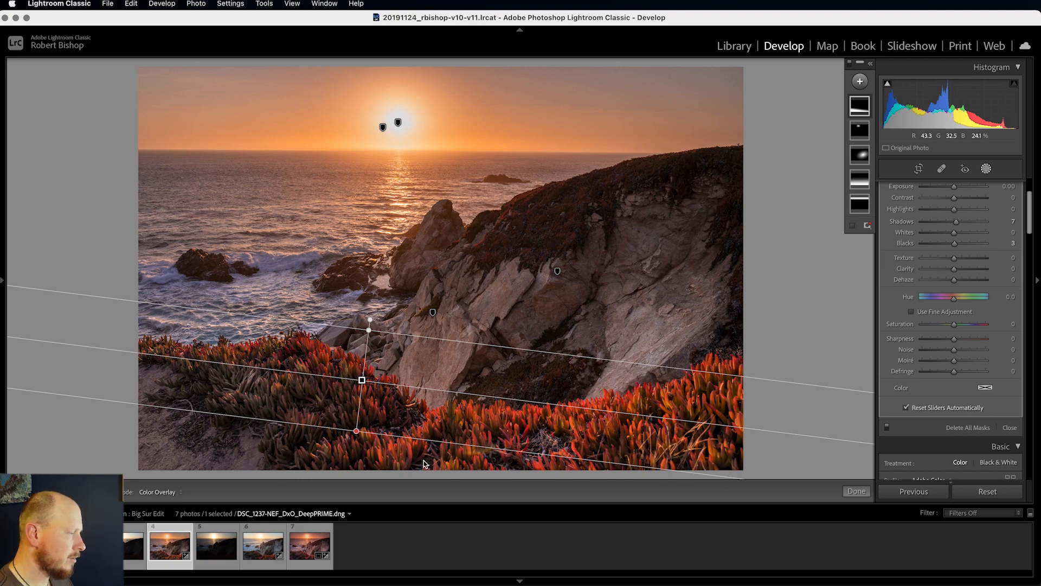
pyautogui.click(1010, 428)
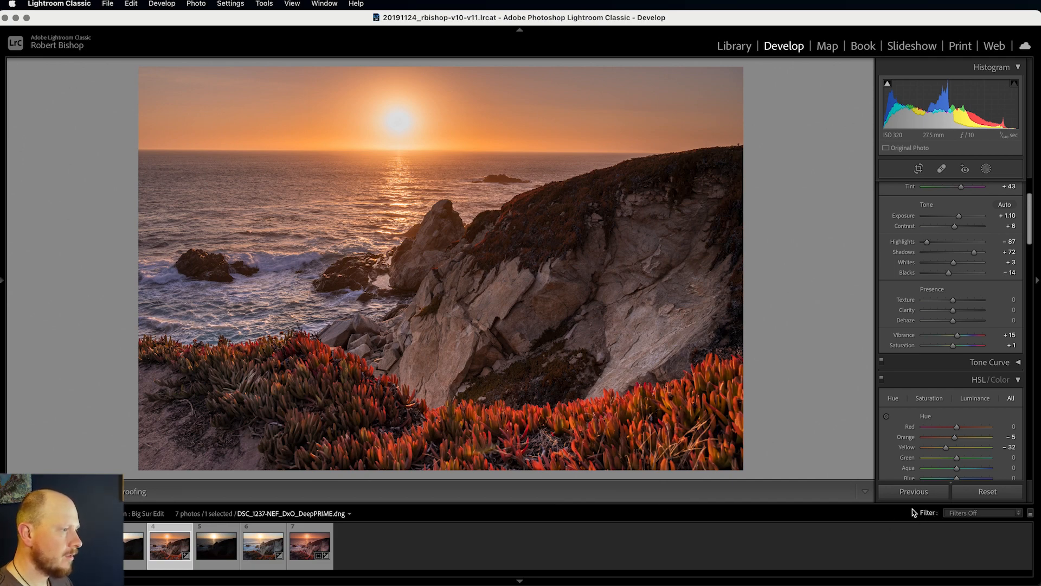
# - Tint the photo's shadows a subtle blue-violet with Color Grading
pyautogui.scroll(-10, 911, 423)
pyautogui.scroll(-8, 910, 423)
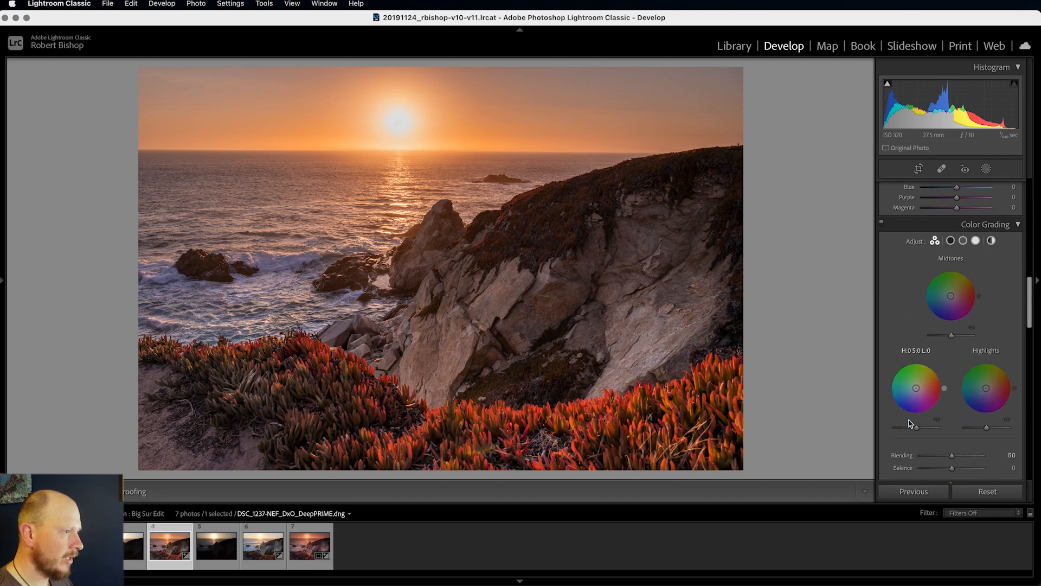
pyautogui.scroll(2, 928, 401)
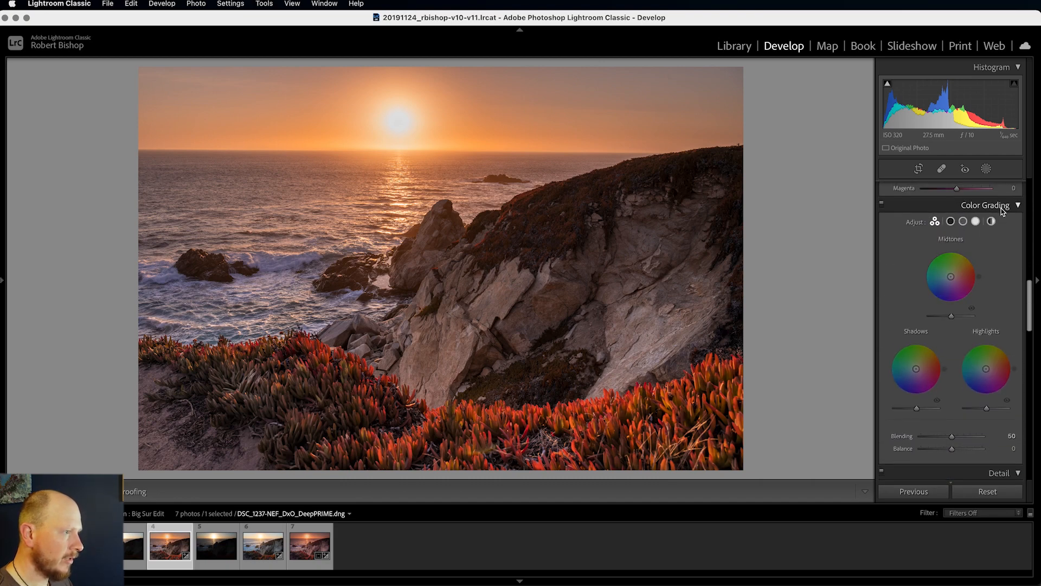
pyautogui.scroll(-1, 985, 369)
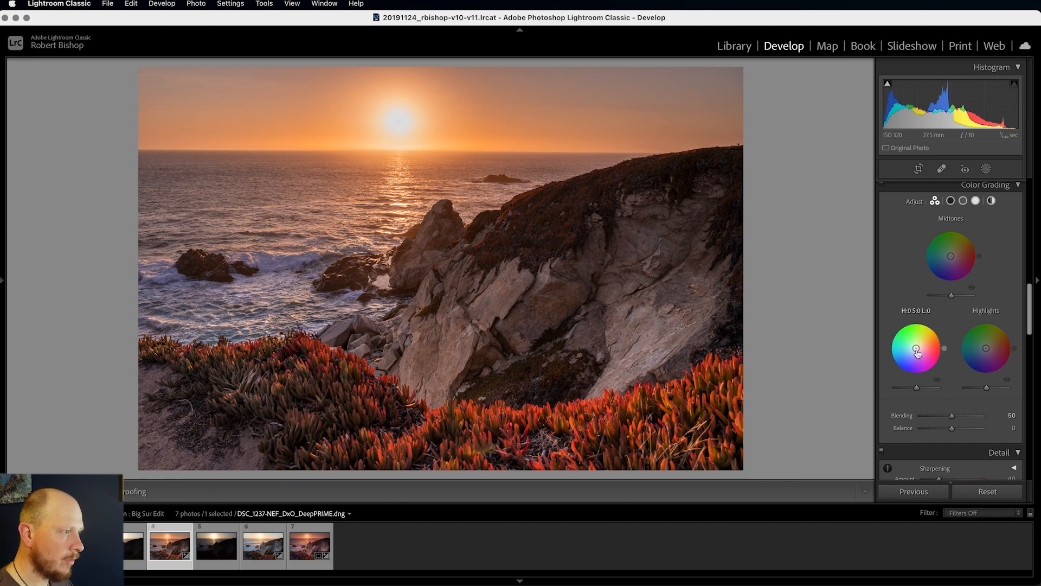
pyautogui.moveTo(916, 350); pyautogui.dragTo(916, 352)
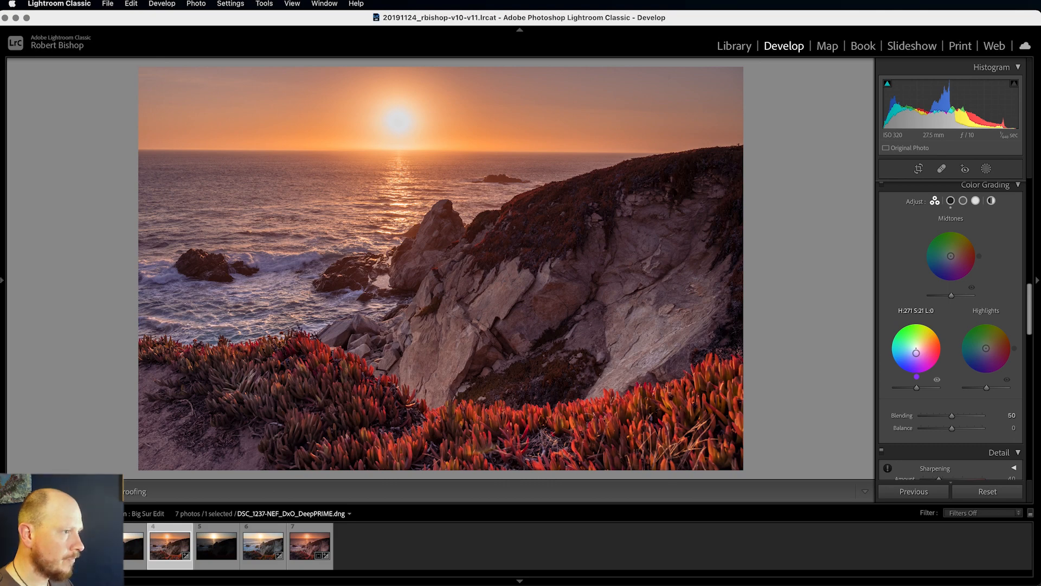
pyautogui.moveTo(916, 353); pyautogui.dragTo(915, 351)
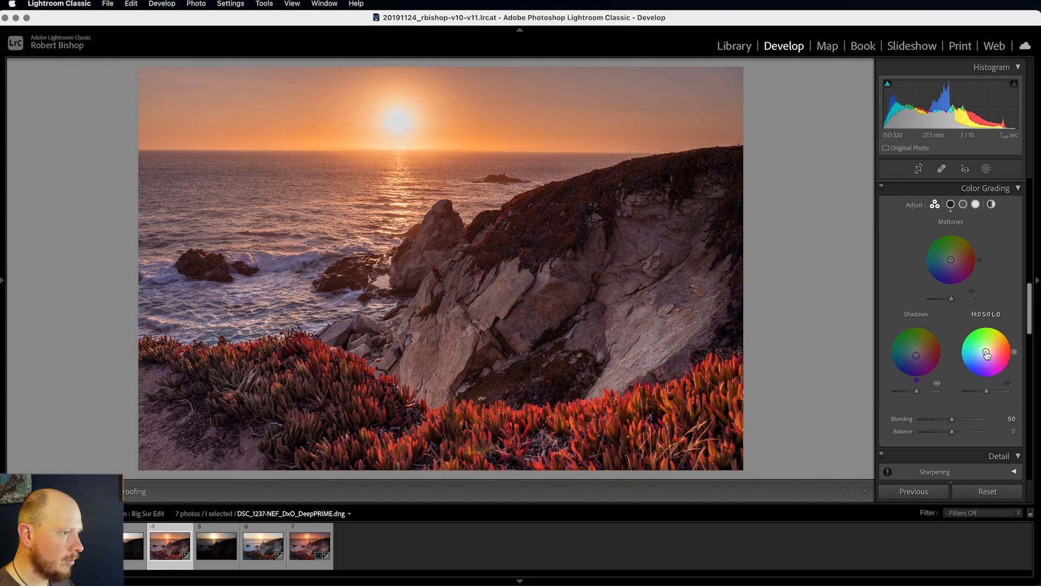
# - Color grade the highlights toward golden yellow and the midtones slightly toward magenta
pyautogui.moveTo(986, 355)
pyautogui.mouseDown()
pyautogui.moveTo(995, 344)
pyautogui.moveTo(981, 367)
pyautogui.moveTo(984, 444)
pyautogui.moveTo(901, 442)
pyautogui.moveTo(936, 462)
pyautogui.moveTo(936, 411)
pyautogui.moveTo(945, 423)
pyautogui.moveTo(933, 437)
pyautogui.moveTo(947, 403)
pyautogui.moveTo(931, 426)
pyautogui.moveTo(937, 415)
pyautogui.moveTo(998, 336)
pyautogui.moveTo(989, 347)
pyautogui.mouseUp()
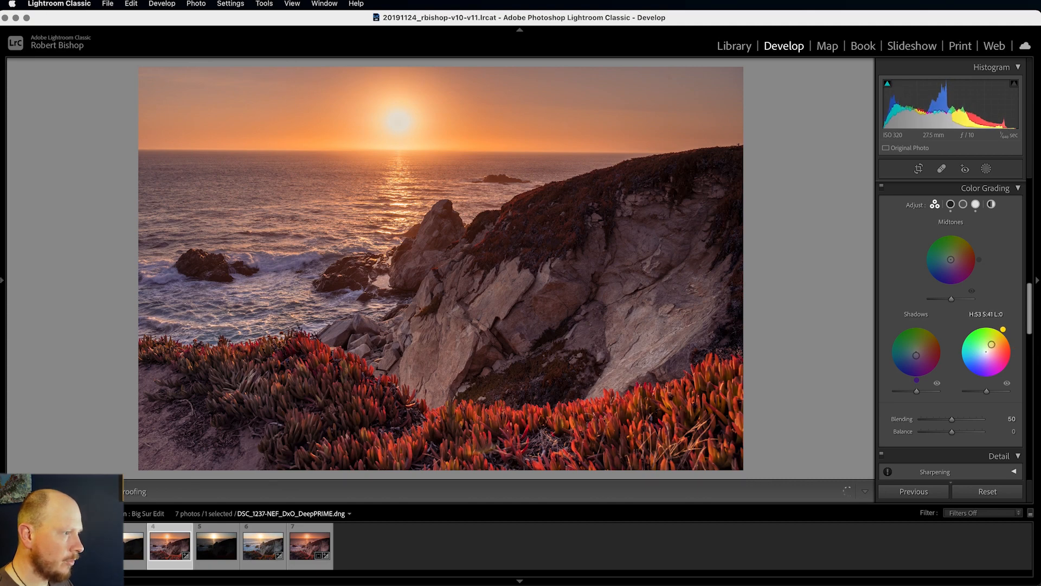
pyautogui.moveTo(992, 344); pyautogui.dragTo(993, 341)
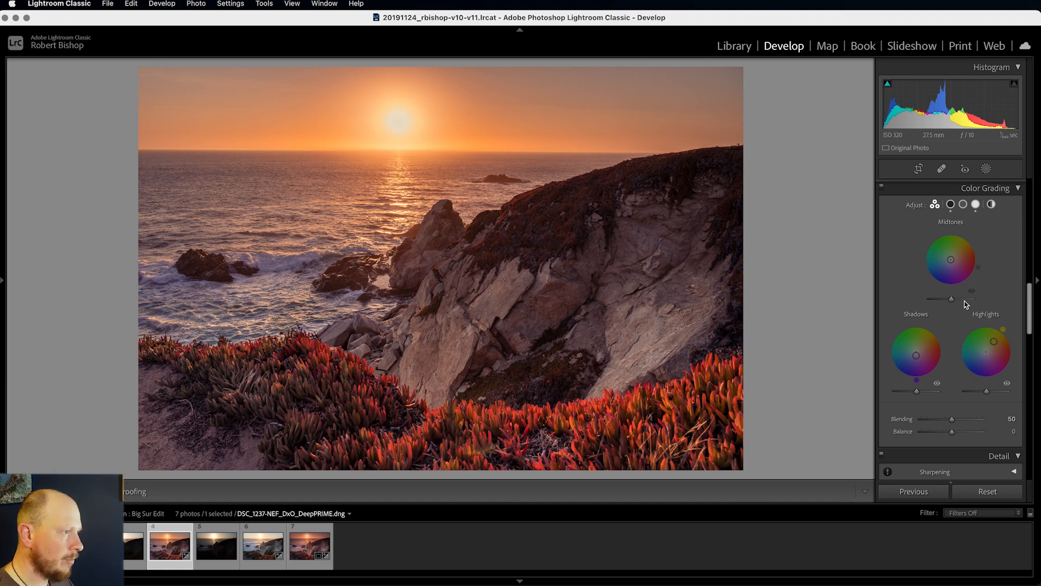
pyautogui.moveTo(951, 262); pyautogui.dragTo(952, 261)
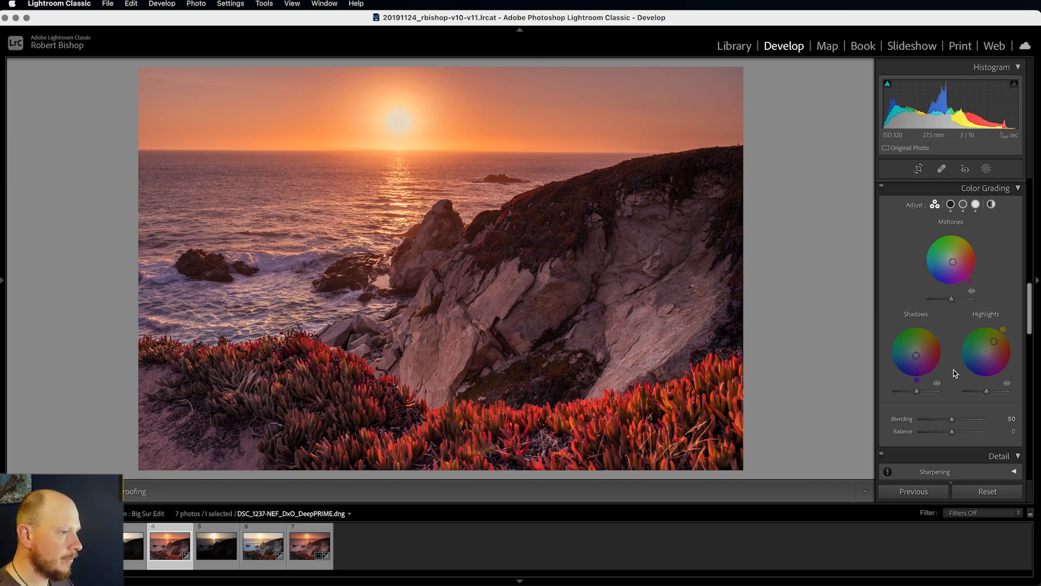
# - Set the color grading Blending to 30 and Balance to -7
pyautogui.moveTo(952, 422)
pyautogui.mouseDown()
pyautogui.moveTo(922, 421)
pyautogui.moveTo(962, 422)
pyautogui.moveTo(934, 423)
pyautogui.moveTo(957, 433)
pyautogui.moveTo(934, 433)
pyautogui.moveTo(950, 435)
pyautogui.mouseUp()
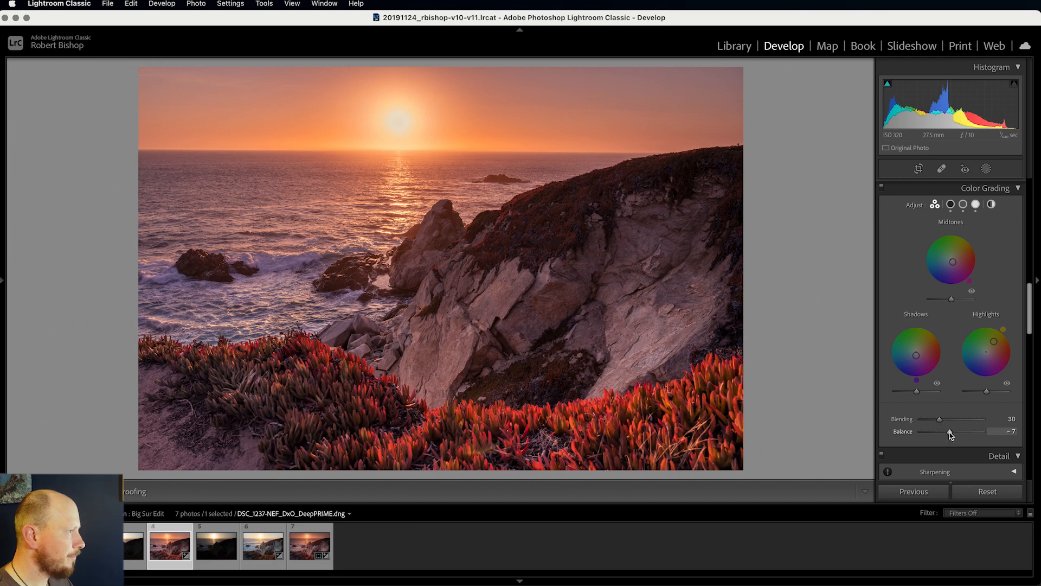
pyautogui.scroll(2, 955, 367)
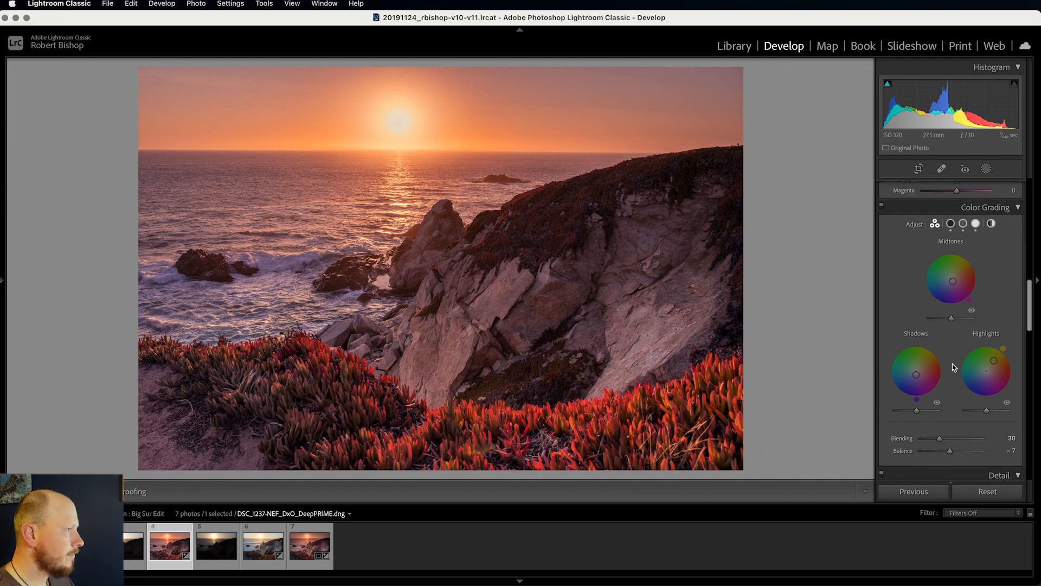
# - Darken the photo's edges with a Highlight Priority post-crop vignette at Amount -15
pyautogui.scroll(-20, 955, 367)
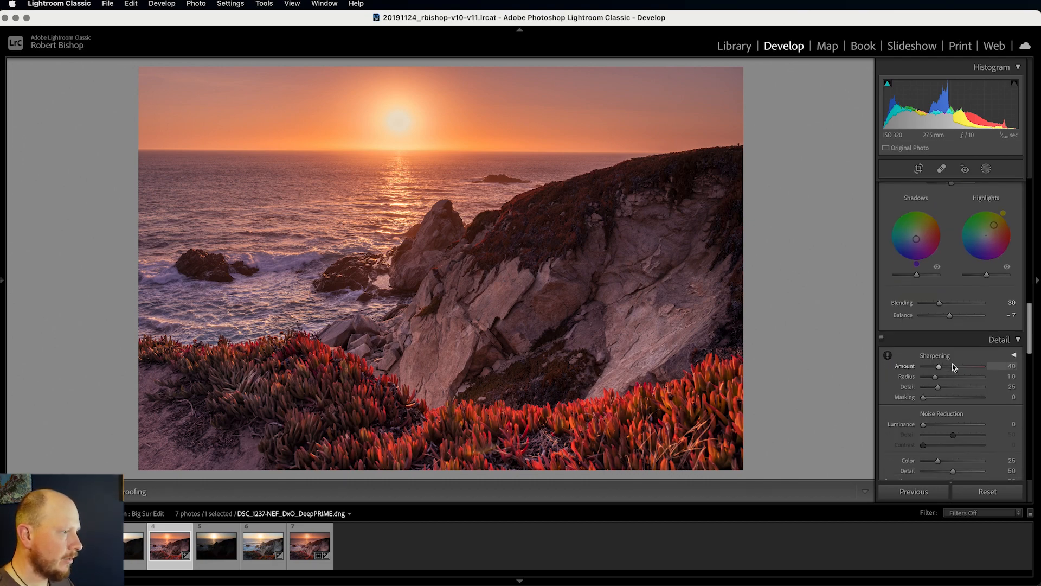
pyautogui.scroll(-20, 954, 368)
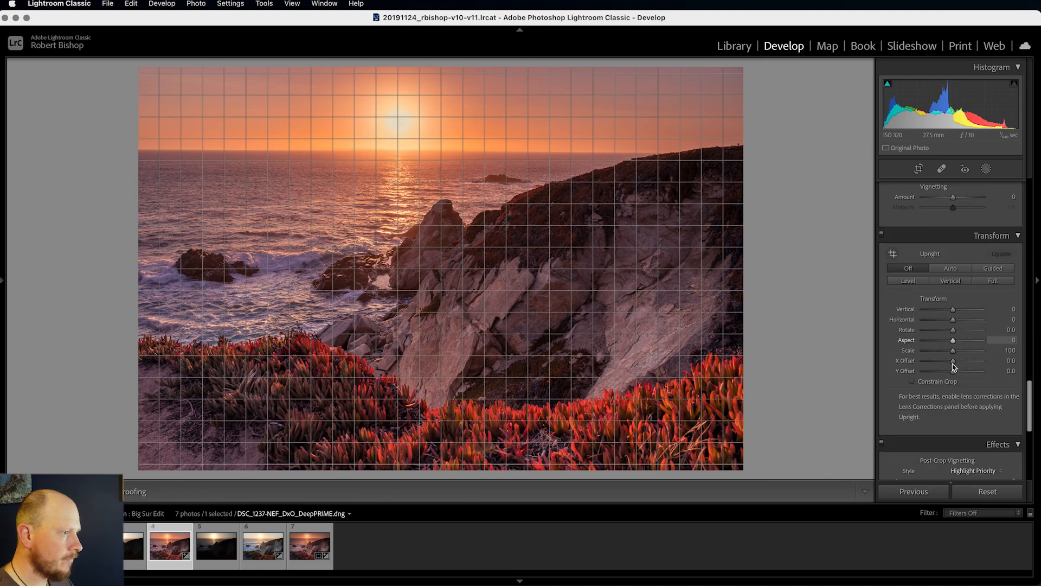
pyautogui.scroll(-3, 954, 367)
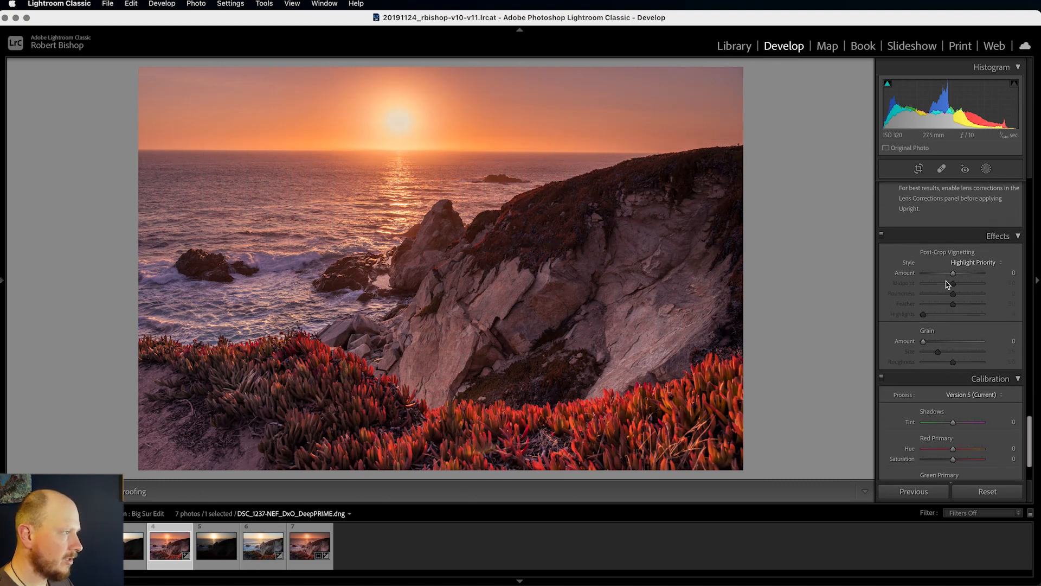
pyautogui.moveTo(954, 273); pyautogui.dragTo(949, 277)
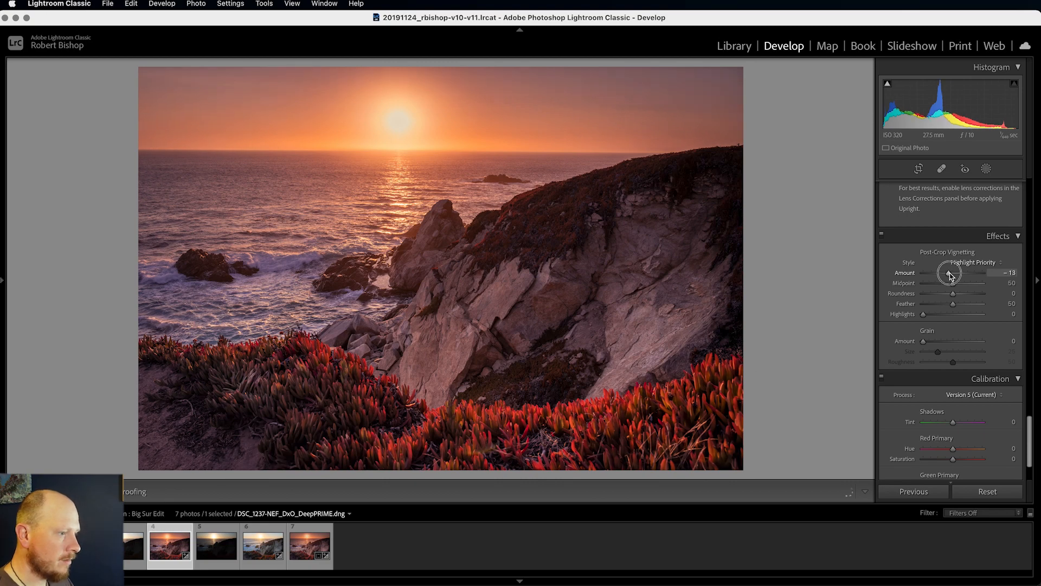
pyautogui.moveTo(949, 275); pyautogui.dragTo(949, 273)
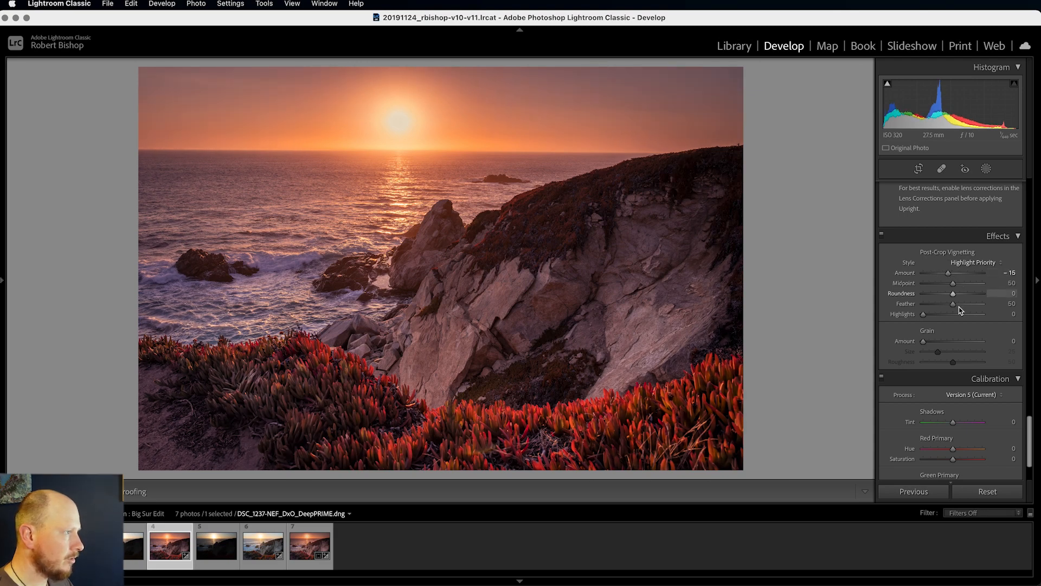
# - Judge the vignette's edge at Amount -90 and Feather 0, and settle on a softer feather with a subtle amount
pyautogui.moveTo(954, 305); pyautogui.dragTo(927, 273)
pyautogui.moveTo(965, 304); pyautogui.dragTo(915, 308)
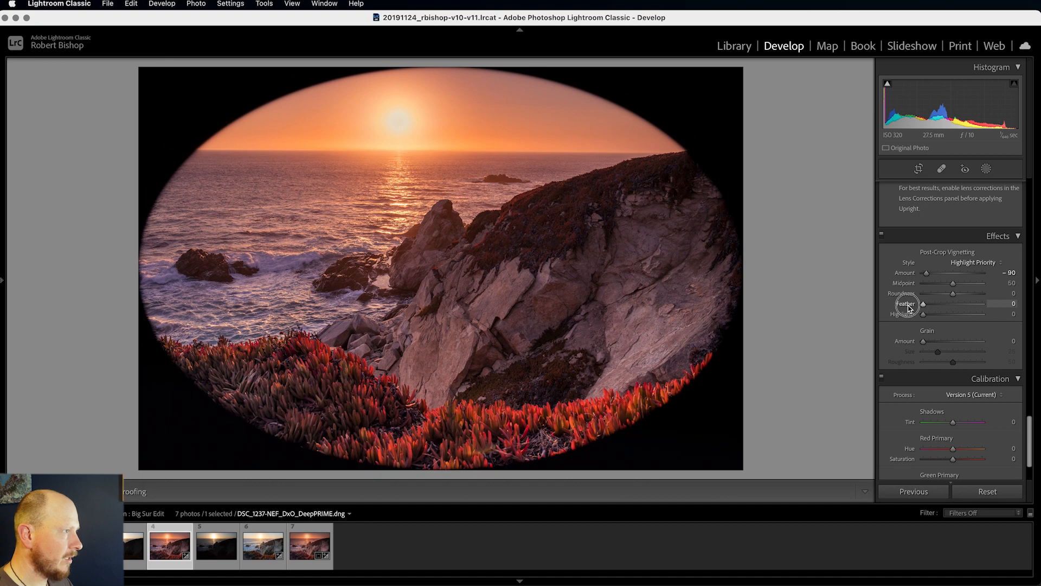
pyautogui.moveTo(912, 307); pyautogui.dragTo(973, 306)
pyautogui.moveTo(926, 272); pyautogui.dragTo(949, 274)
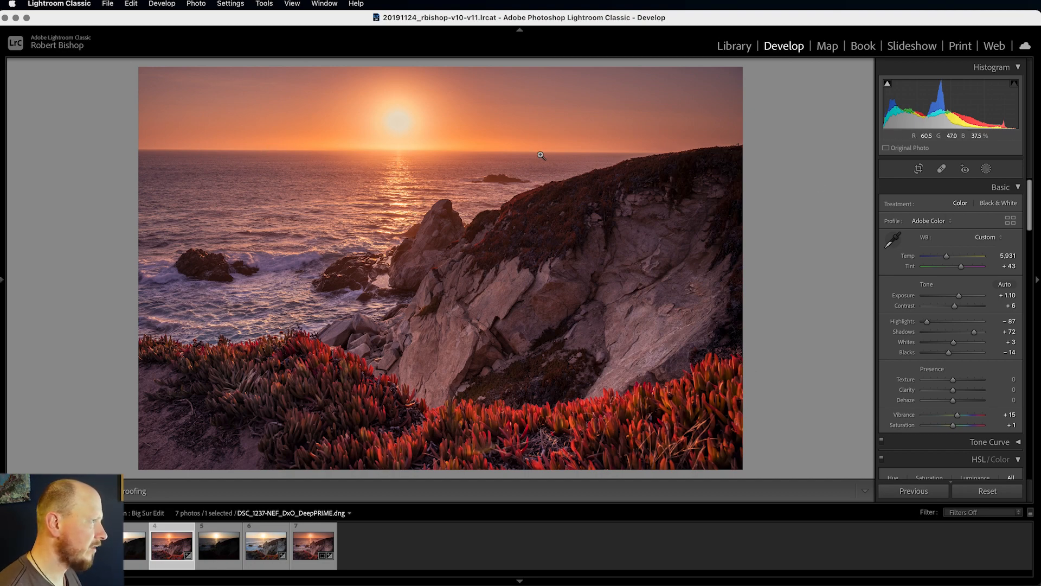
# - Straighten the photo along the sea horizon to an angle of -0.44
pyautogui.click(919, 170)
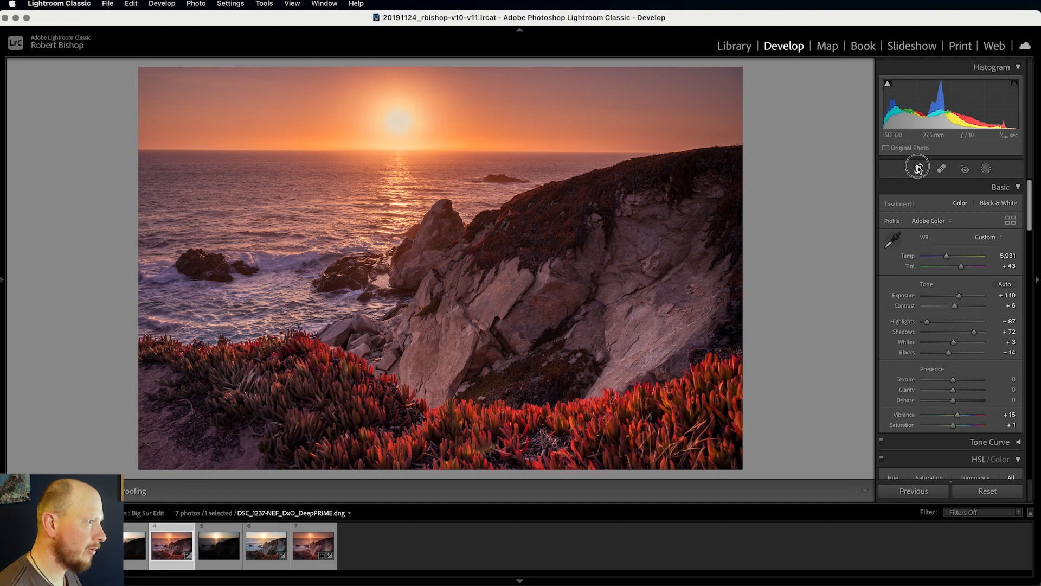
pyautogui.click(892, 236)
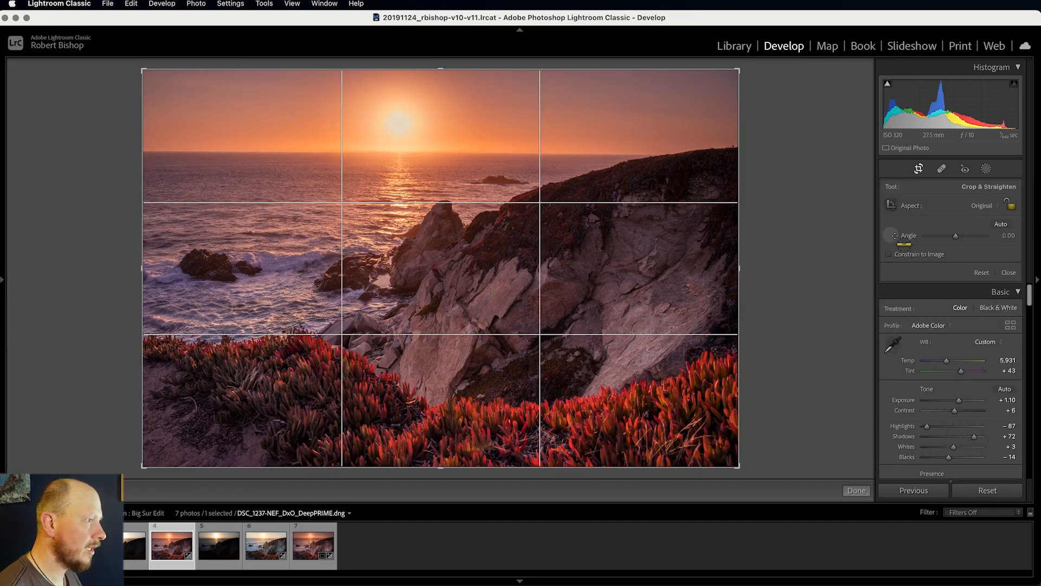
pyautogui.moveTo(153, 151); pyautogui.dragTo(640, 156)
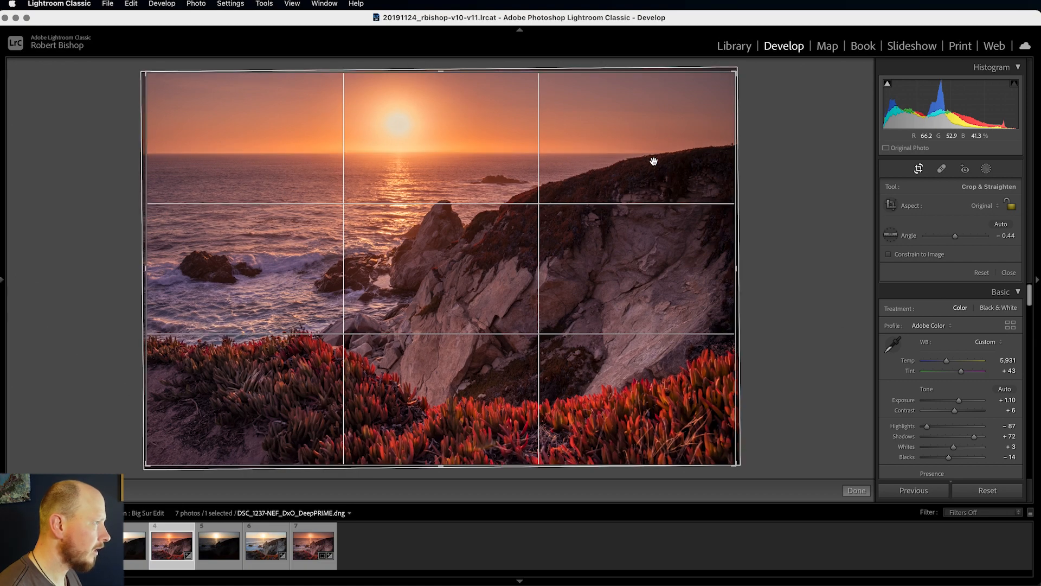
pyautogui.click(1008, 272)
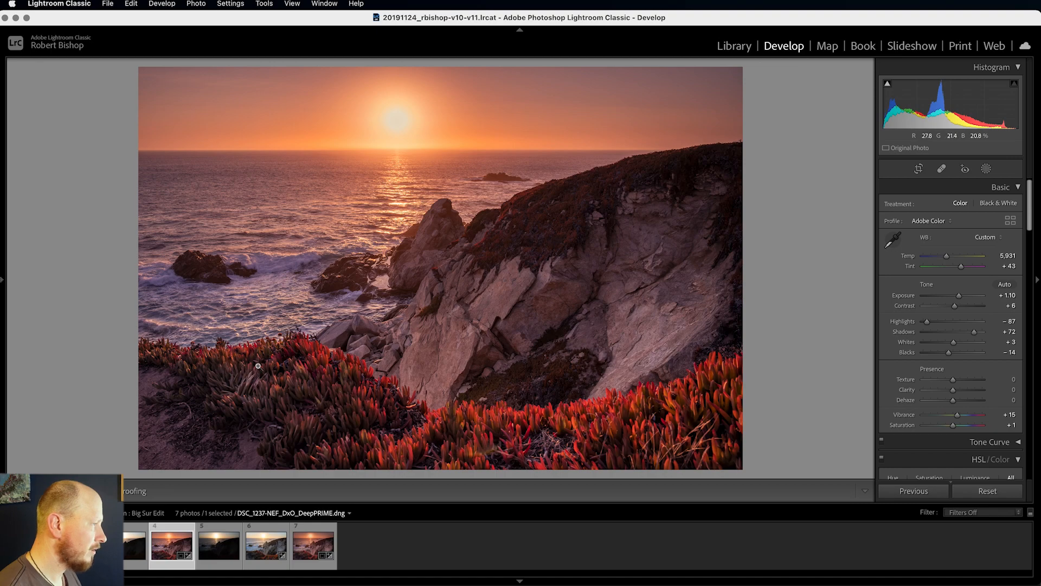
# - Examine the foreground plants up close in the brighter exposure DSC_1232.NEF for detail and color
pyautogui.click(324, 374)
pyautogui.moveTo(323, 374); pyautogui.dragTo(264, 457)
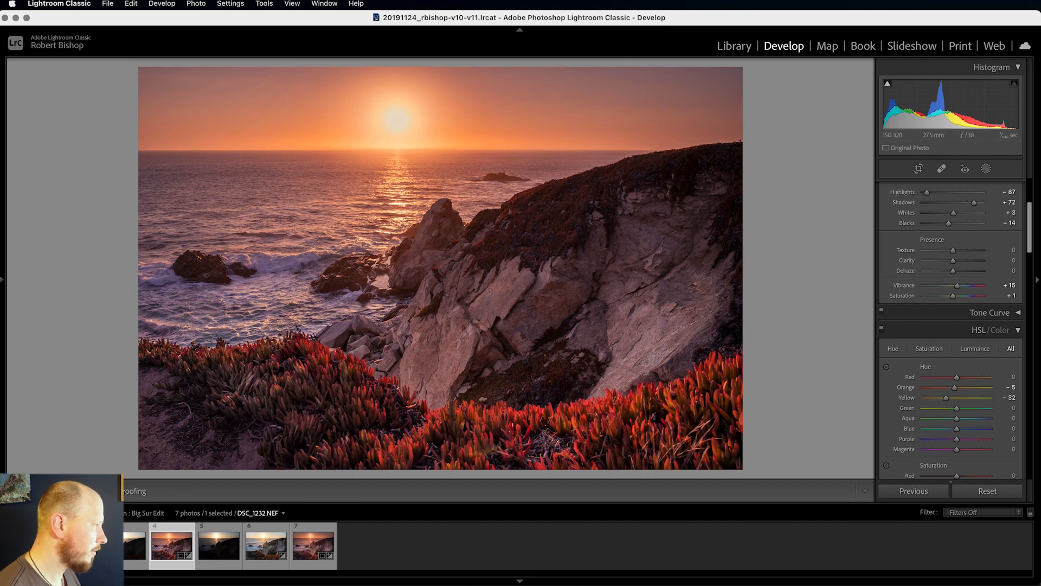
pyautogui.click(30, 545)
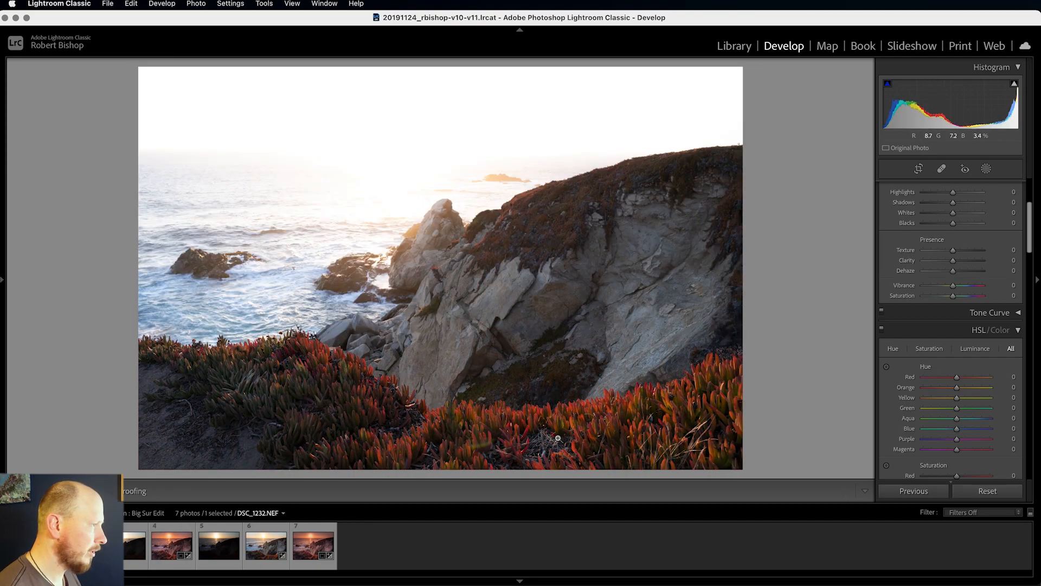
pyautogui.click(434, 414)
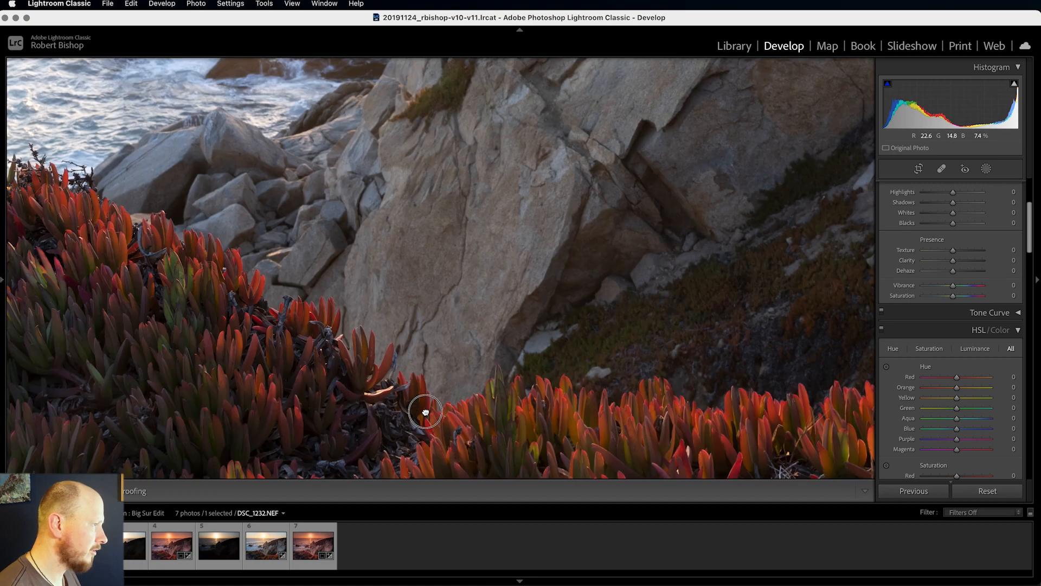
pyautogui.moveTo(288, 348); pyautogui.dragTo(432, 351)
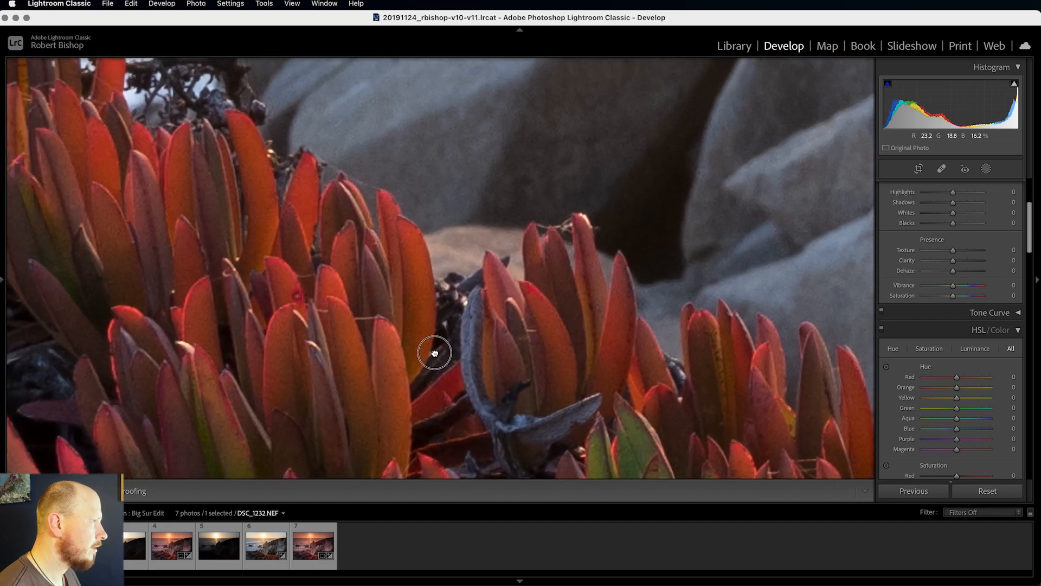
pyautogui.click(449, 367)
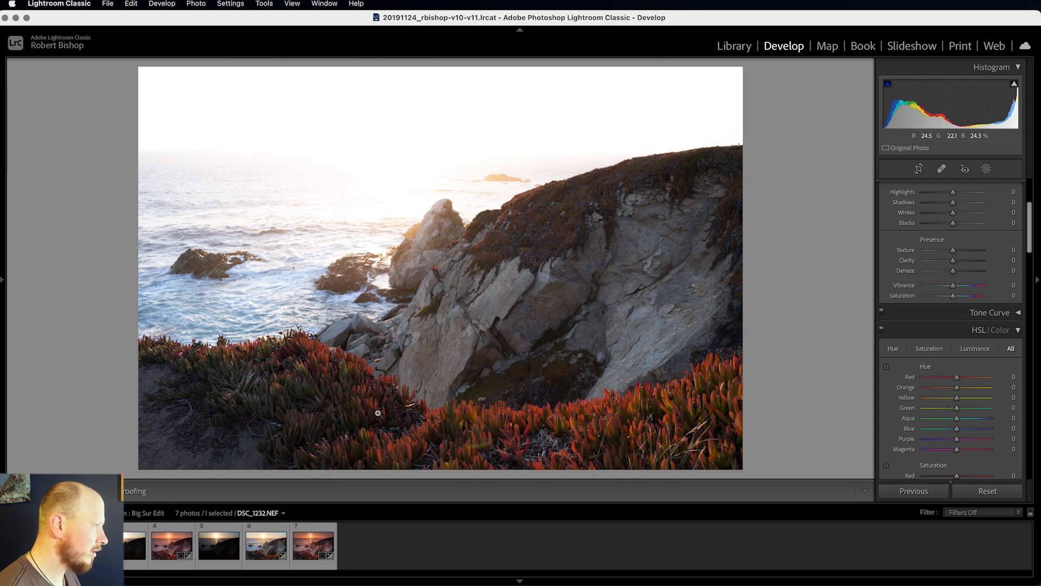
pyautogui.click(343, 408)
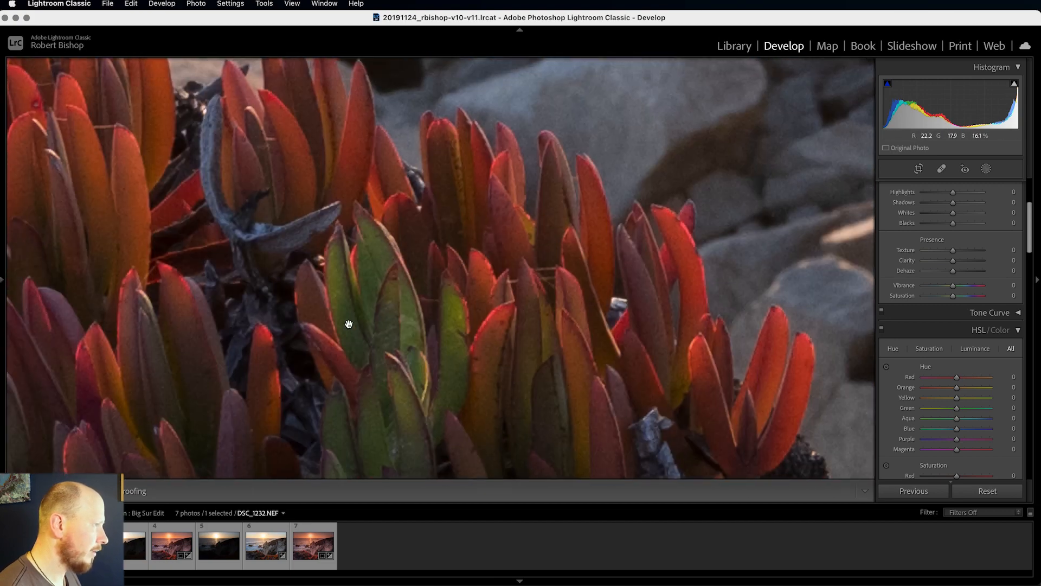
pyautogui.click(338, 275)
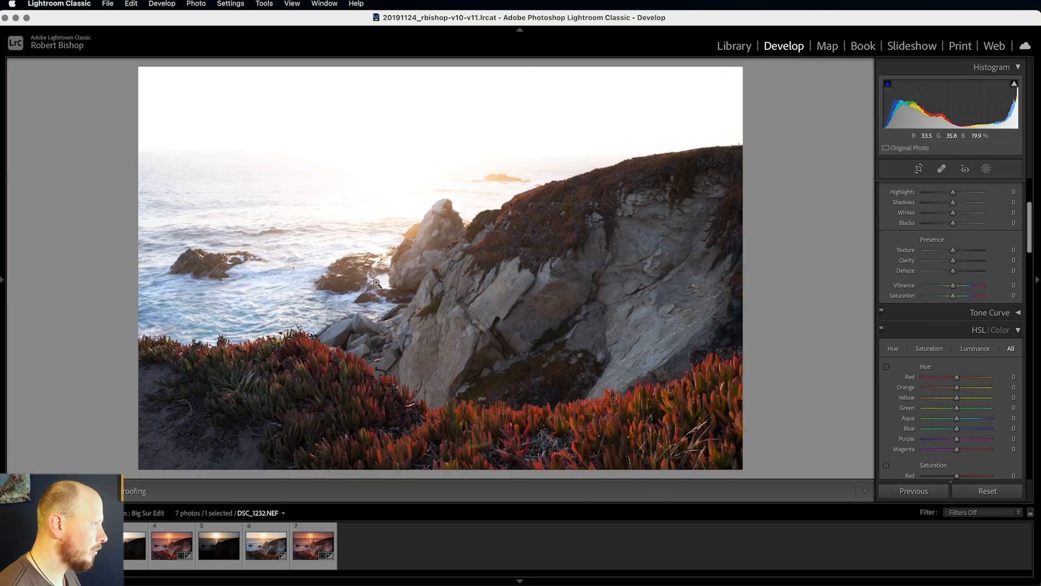
# - Copy only the White Balance, HSL/Color and Color Grading settings from the edited DSC_1237 DeepPRIME photo
pyautogui.click(164, 553)
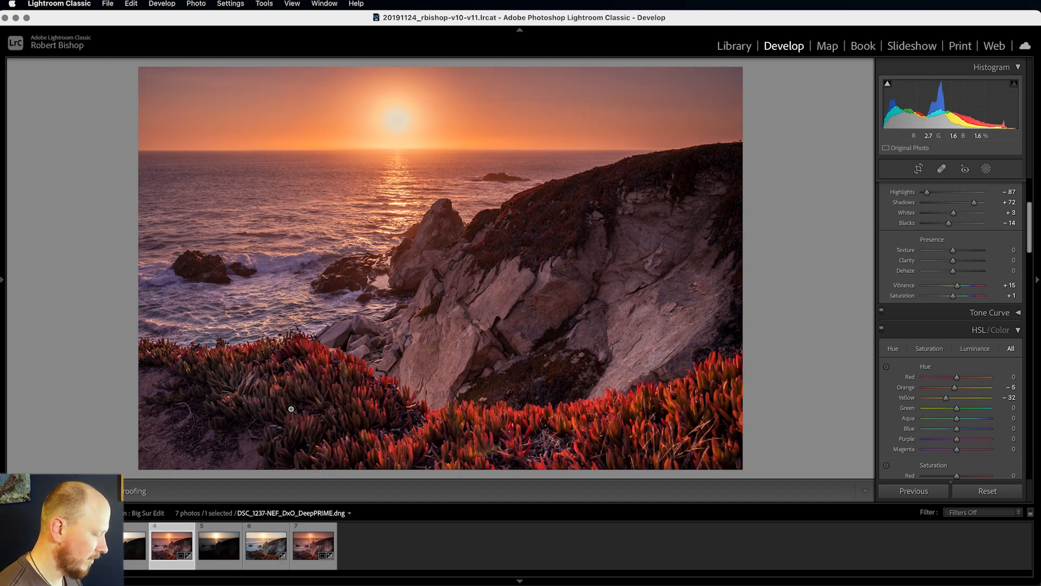
pyautogui.press('super+shift+c')
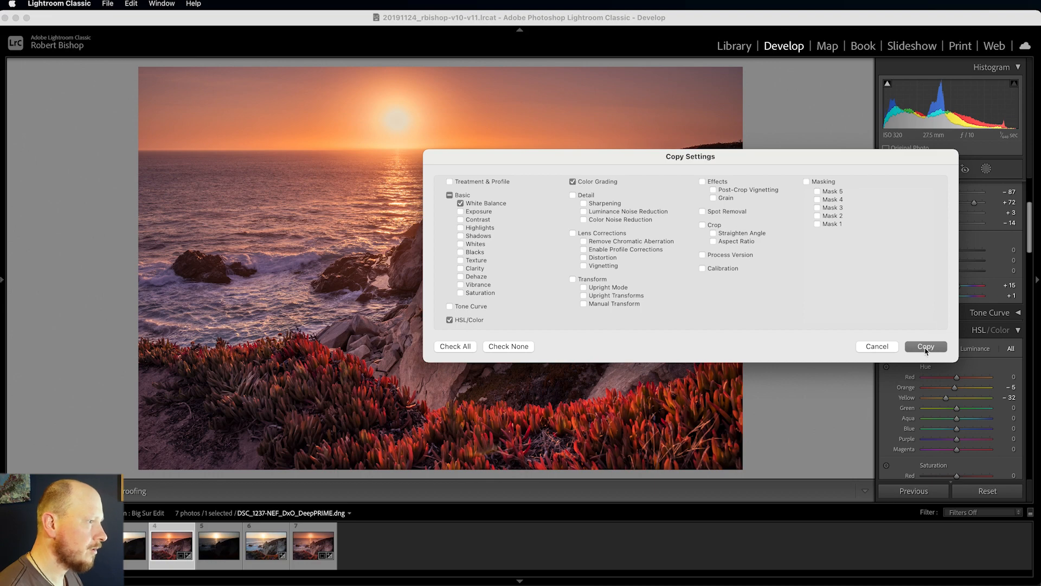
pyautogui.click(926, 347)
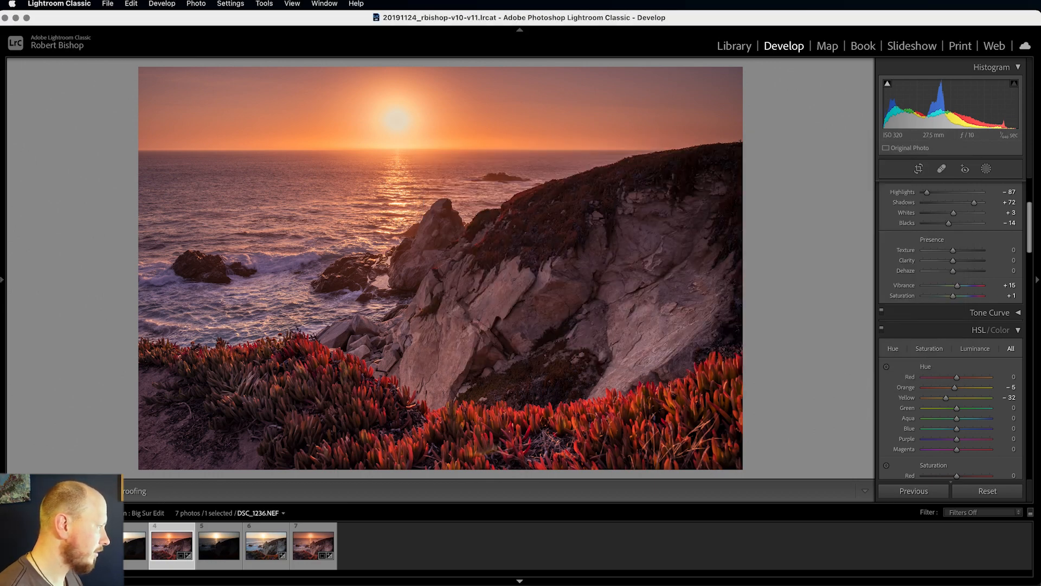
# - Apply Auto tone to DSC_1232.NEF and paste the copied white balance and color settings onto it
pyautogui.click(30, 545)
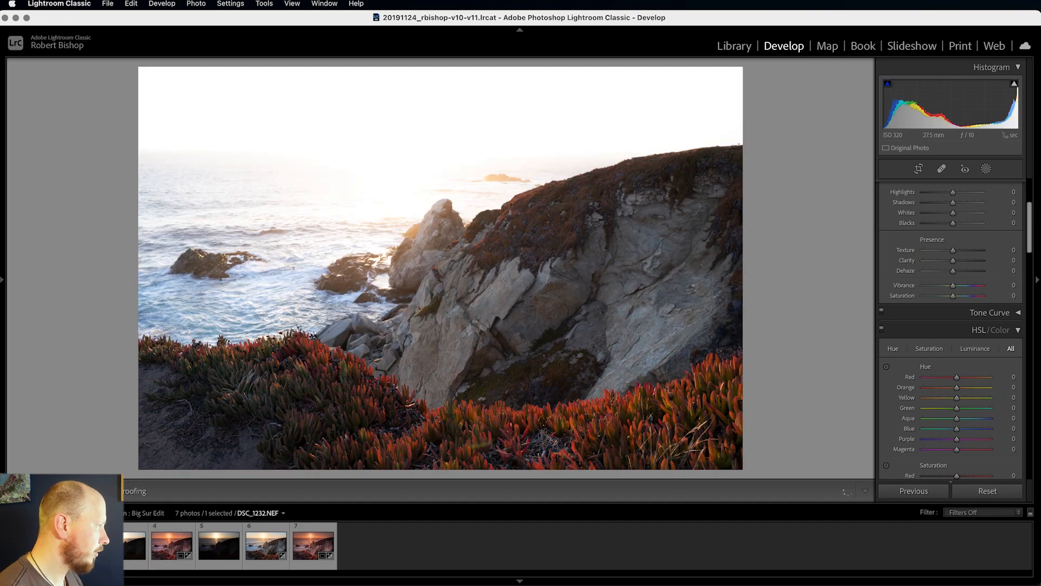
pyautogui.scroll(5, 952, 309)
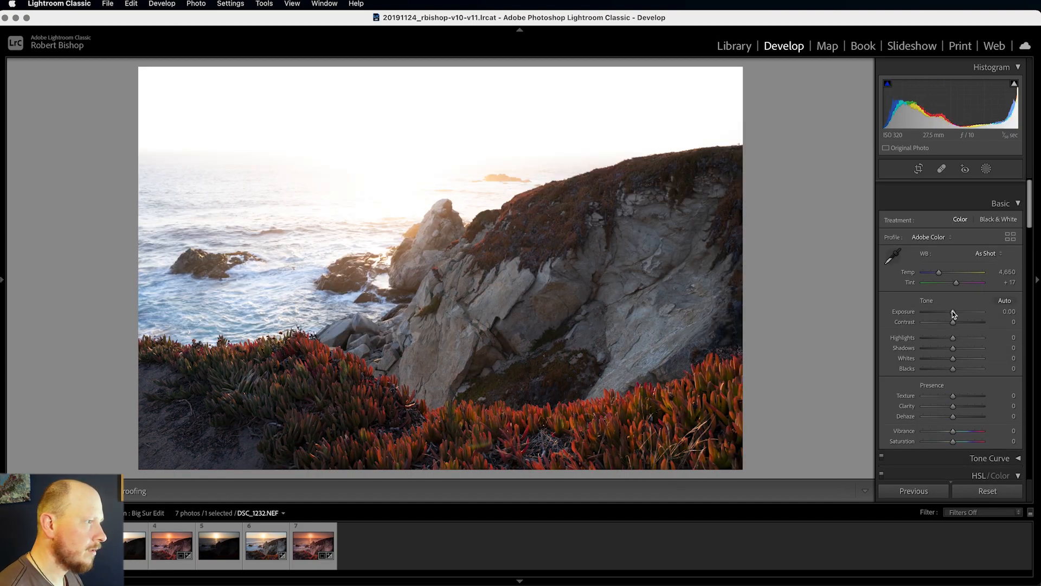
pyautogui.click(1005, 286)
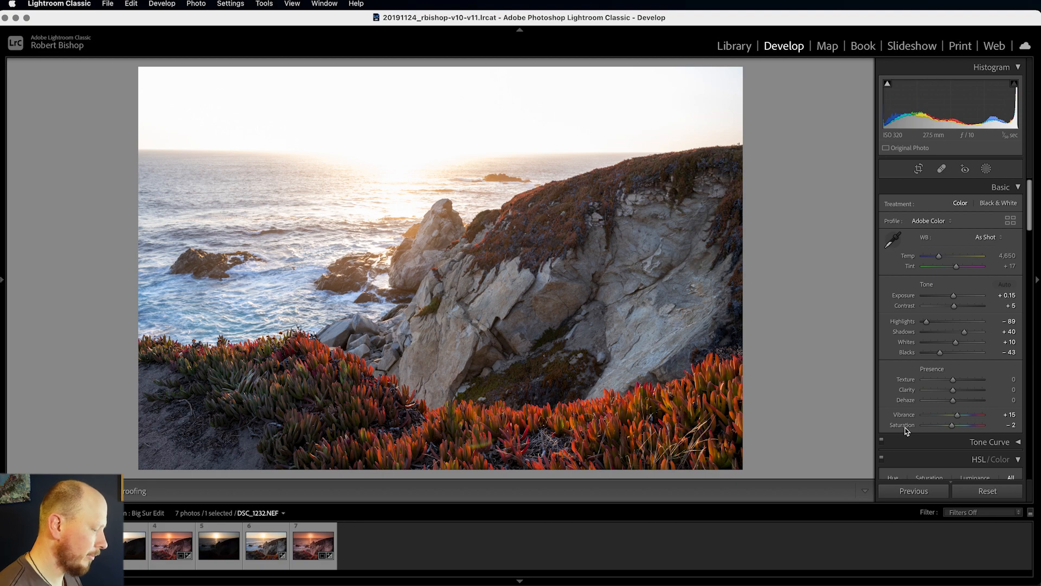
pyautogui.press('super+v')
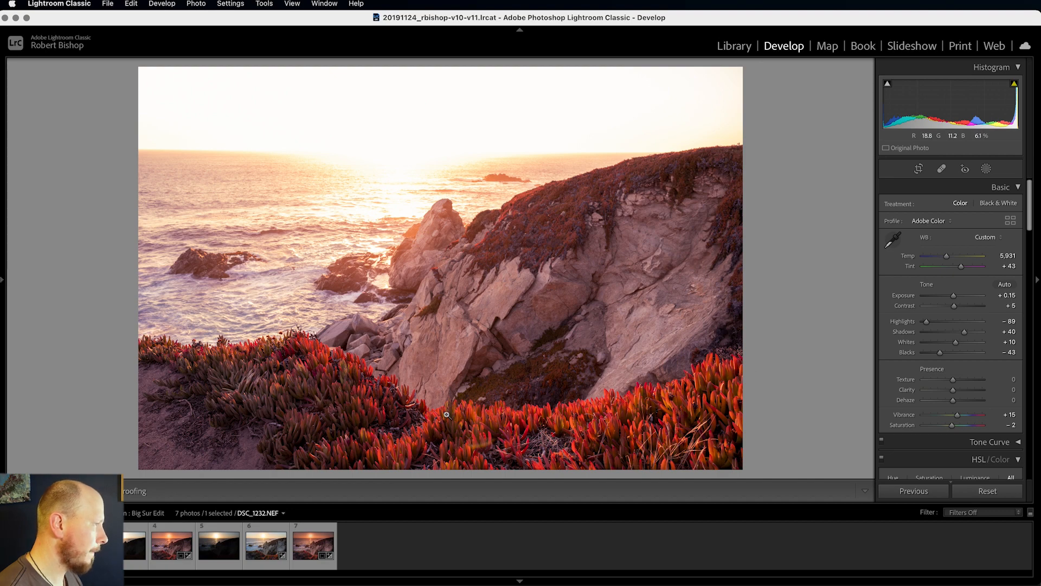
# - Open the DSC_1237 DeepPRIME photo and DSC_1232.NEF together as layers in Photoshop
pyautogui.click(163, 544)
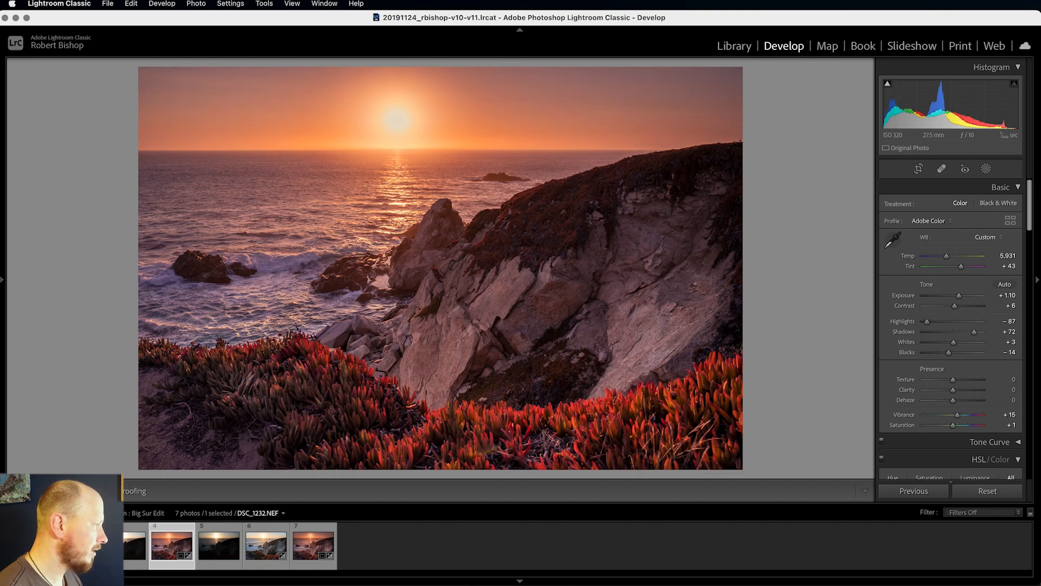
pyautogui.keyDown('super'); pyautogui.click(78, 544); pyautogui.keyUp('super')
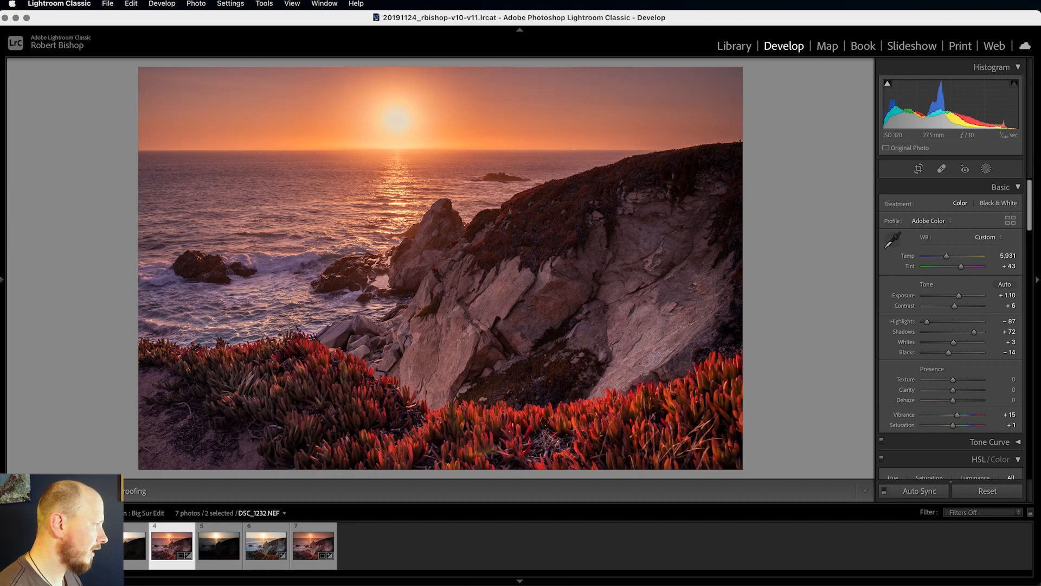
pyautogui.rightClick(170, 547)
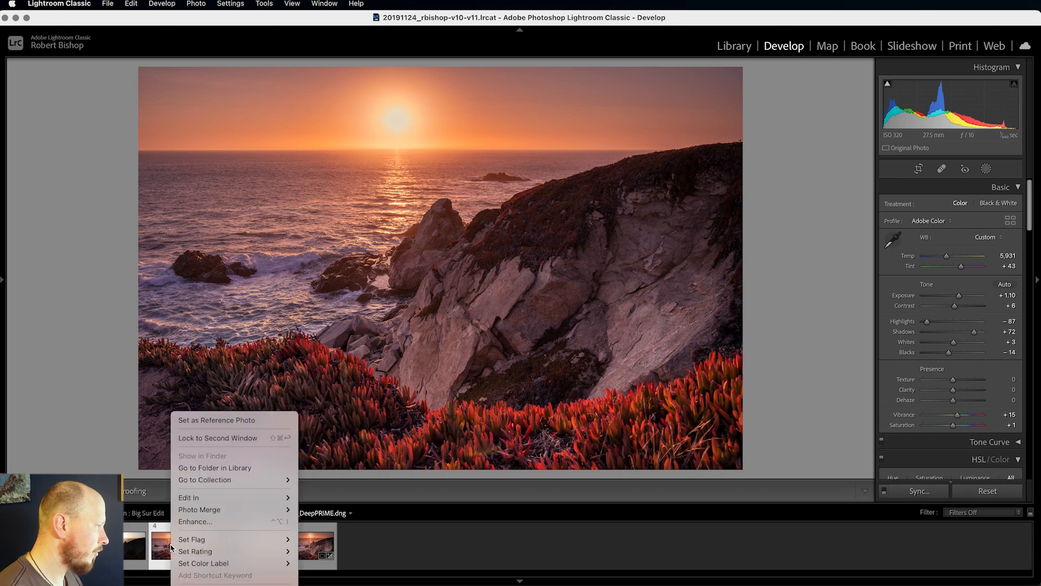
pyautogui.moveTo(207, 515)
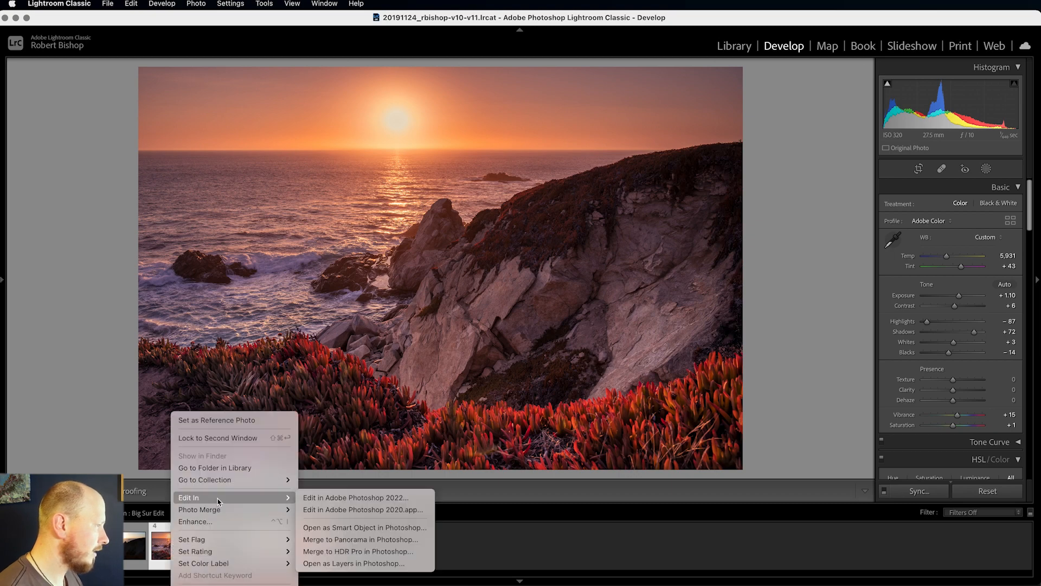
pyautogui.click(357, 565)
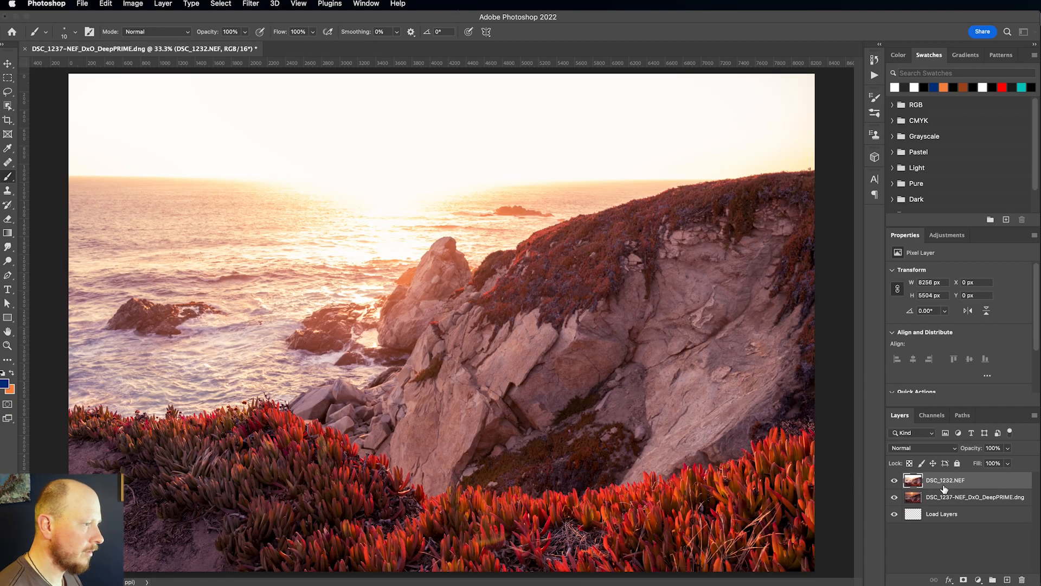
# - Hide and show the DSC_1232.NEF layer to compare it with the DSC_1237 layer beneath
pyautogui.click(894, 481)
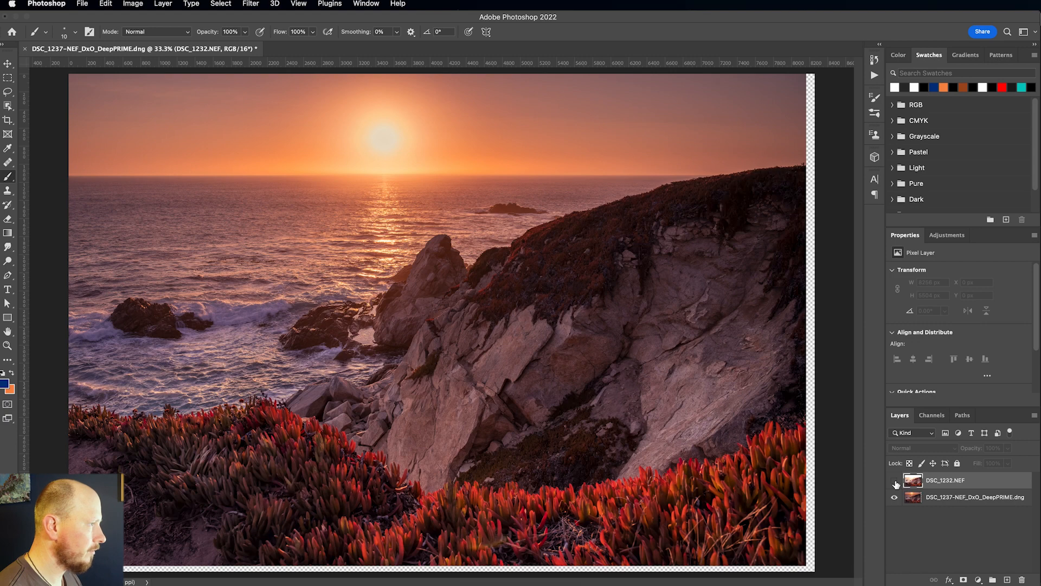
pyautogui.click(895, 481)
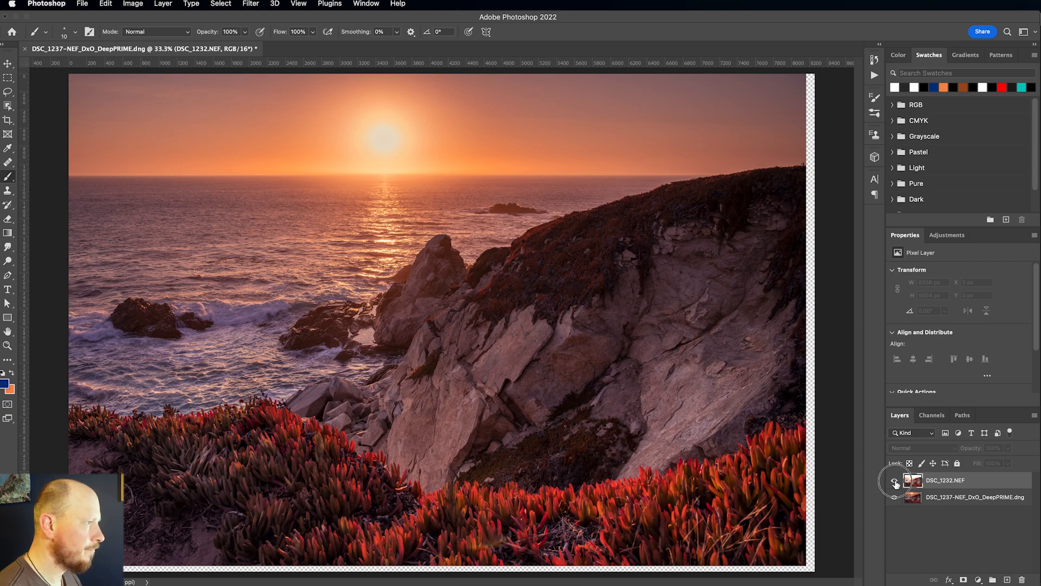
pyautogui.scroll(-2, 713, 446)
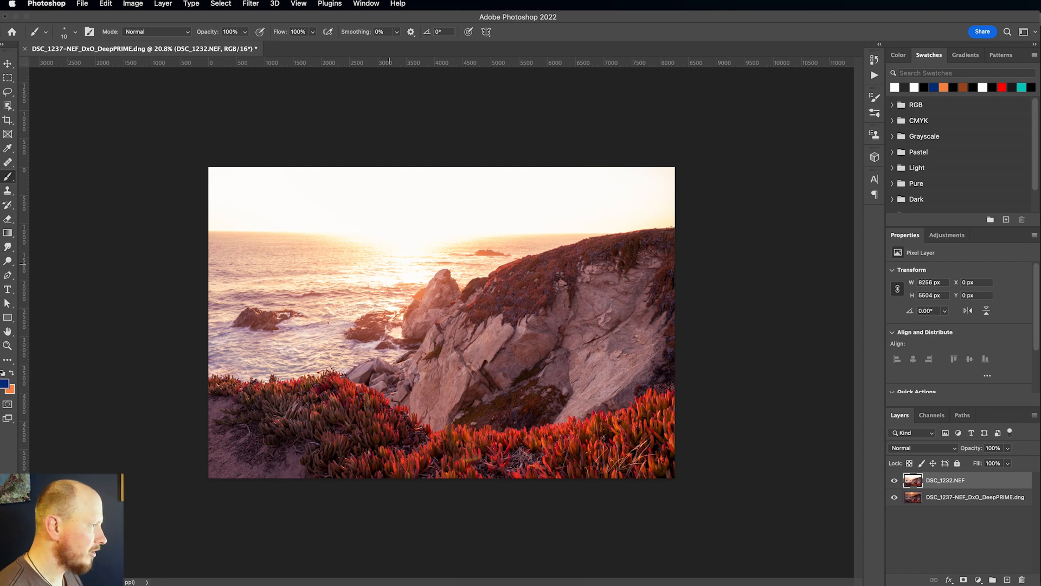
# - Toggle the DSC_1232.NEF layer's visibility to check how well it lines up with the DSC_1237 layer
pyautogui.click(893, 482)
pyautogui.click(894, 481)
pyautogui.click(893, 481)
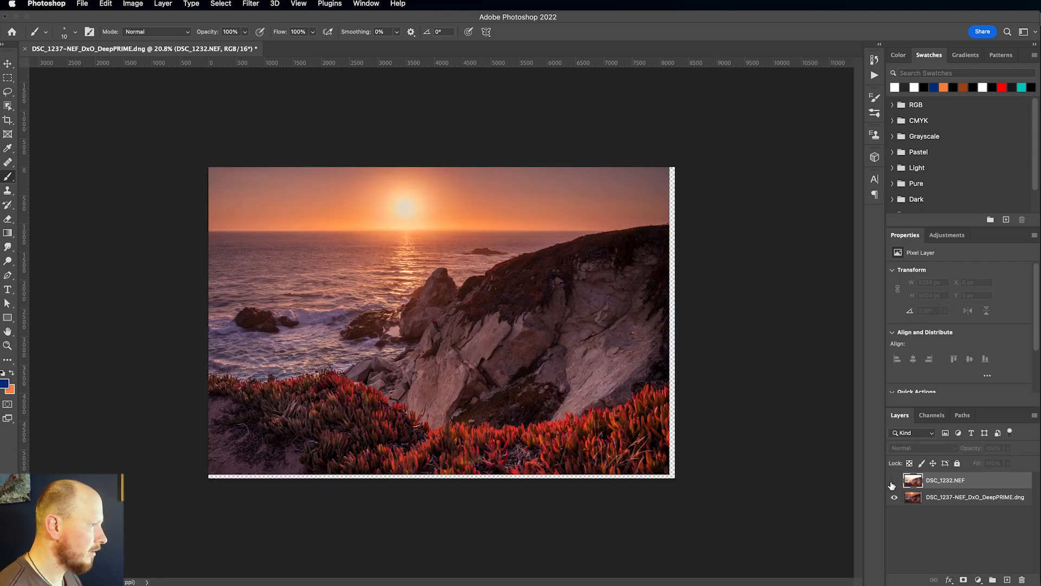
pyautogui.click(895, 482)
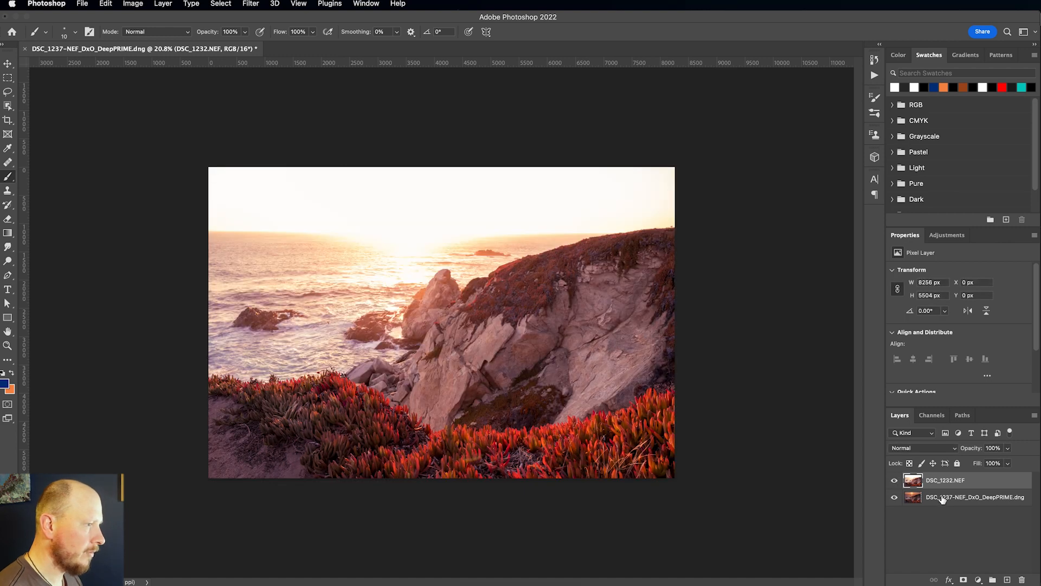
# - Select both photo layers and auto-align them using the Auto projection
pyautogui.keyDown('shift'); pyautogui.click(932, 499); pyautogui.keyUp('shift')
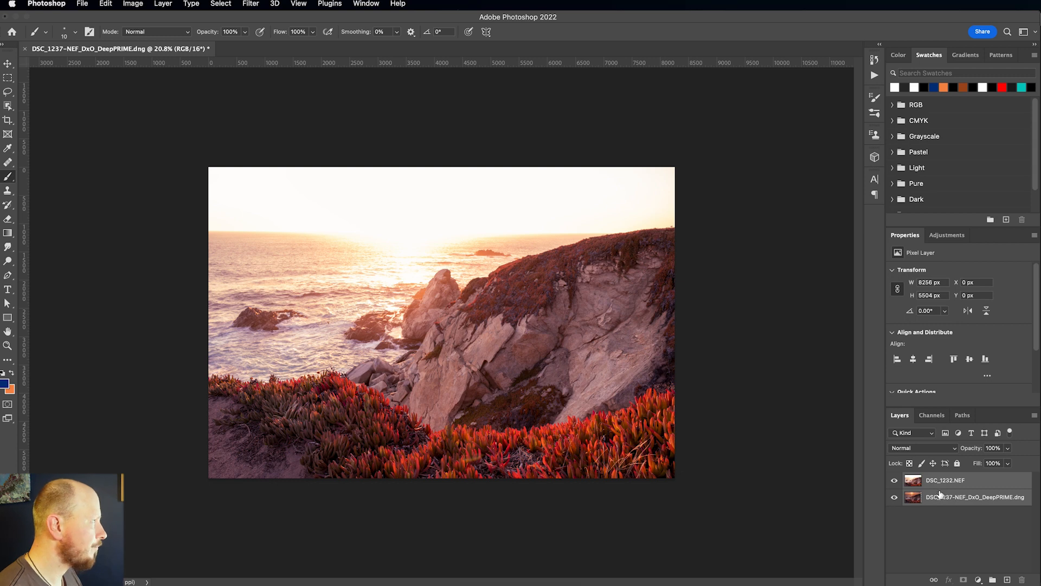
pyautogui.click(107, 6)
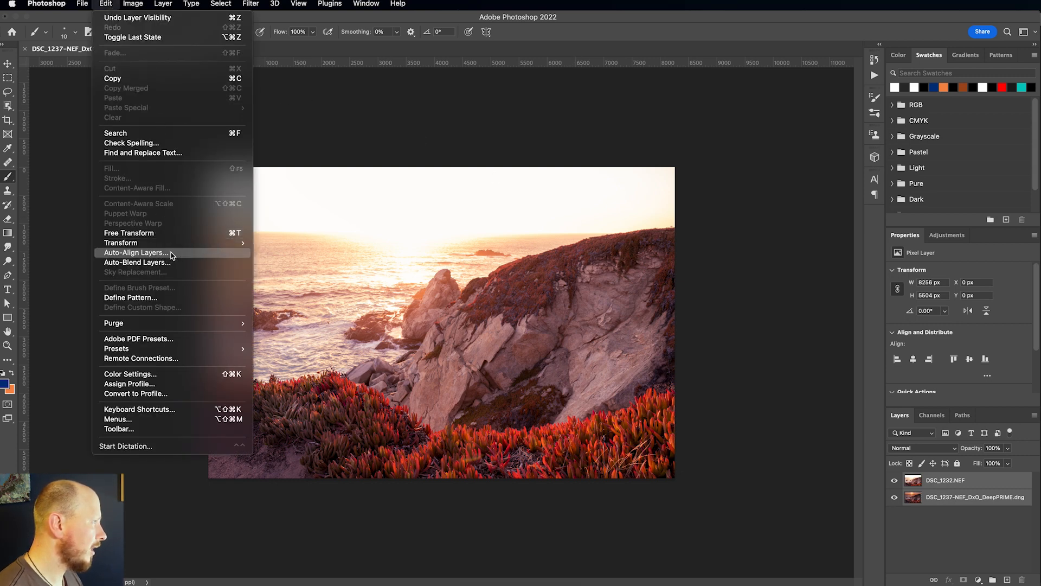
pyautogui.click(172, 252)
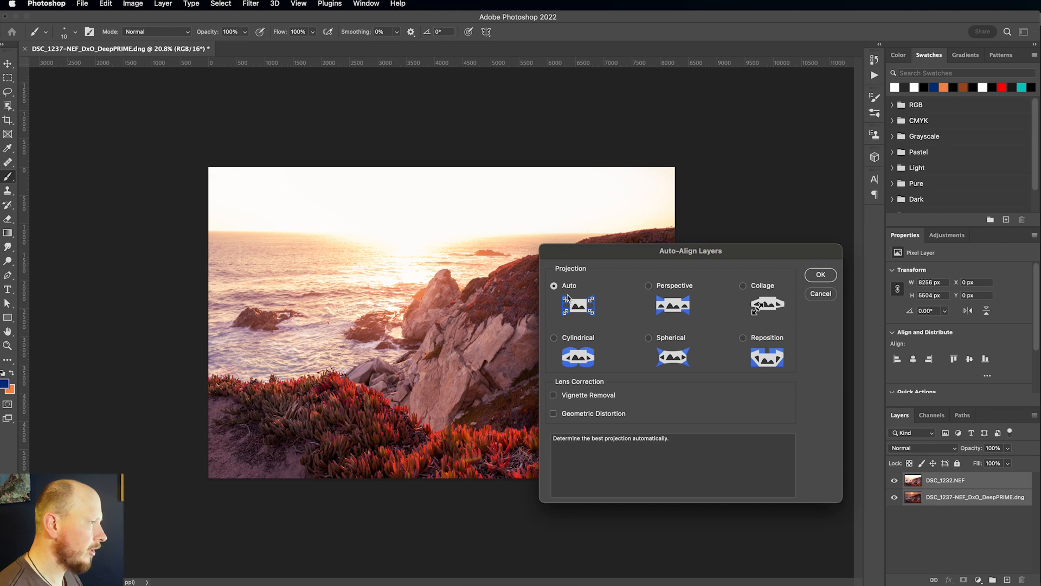
pyautogui.click(820, 274)
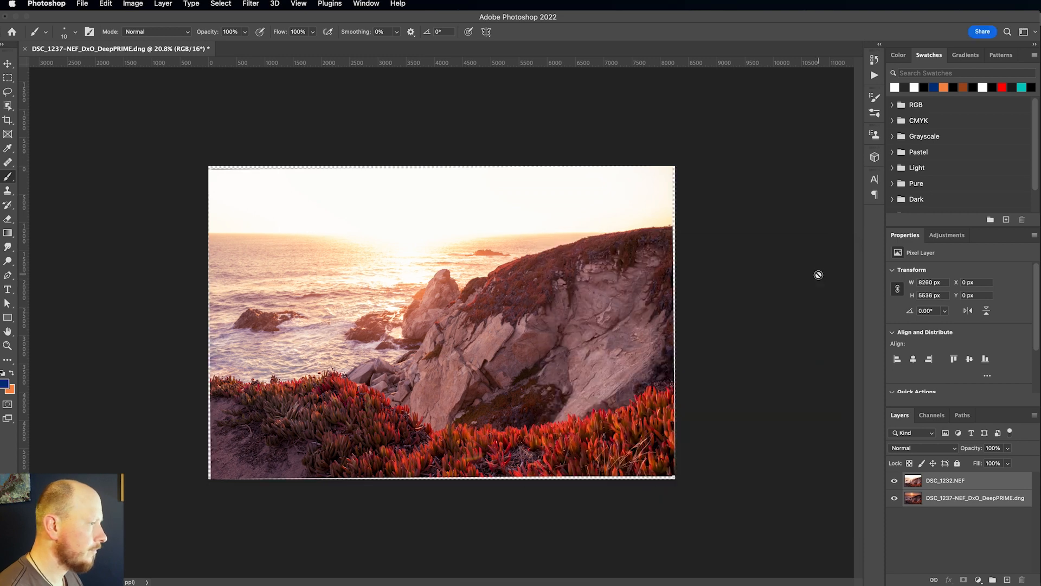
# - Switch the DSC_1232.NEF layer off and on repeatedly to check the alignment of the two exposures
pyautogui.click(893, 481)
pyautogui.click(893, 481)
pyautogui.click(893, 481)
pyautogui.click(893, 481)
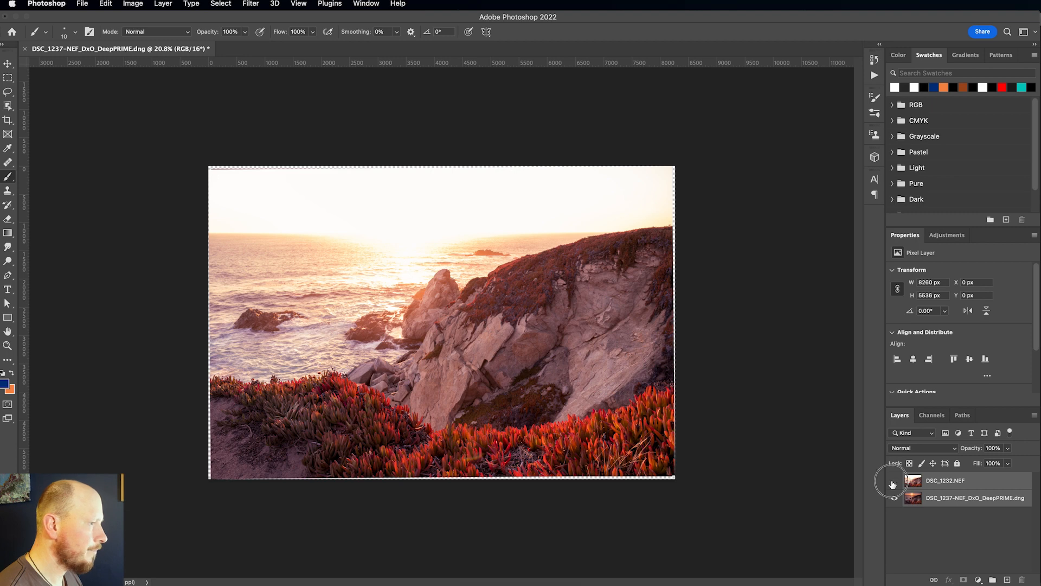
pyautogui.click(893, 480)
pyautogui.click(893, 481)
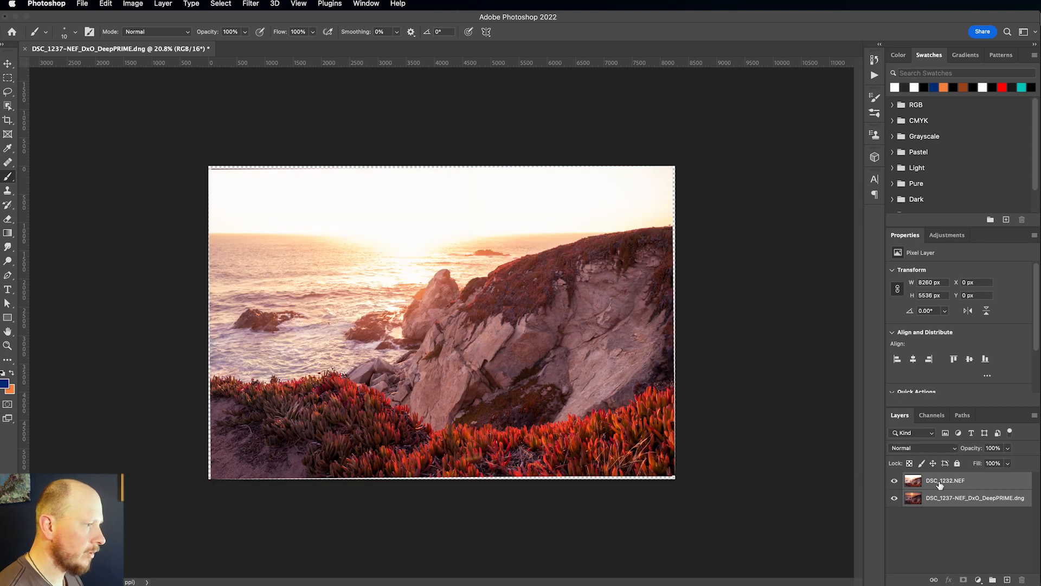
# - Add a Hide All layer mask to the DSC_1232.NEF layer only
pyautogui.click(965, 481)
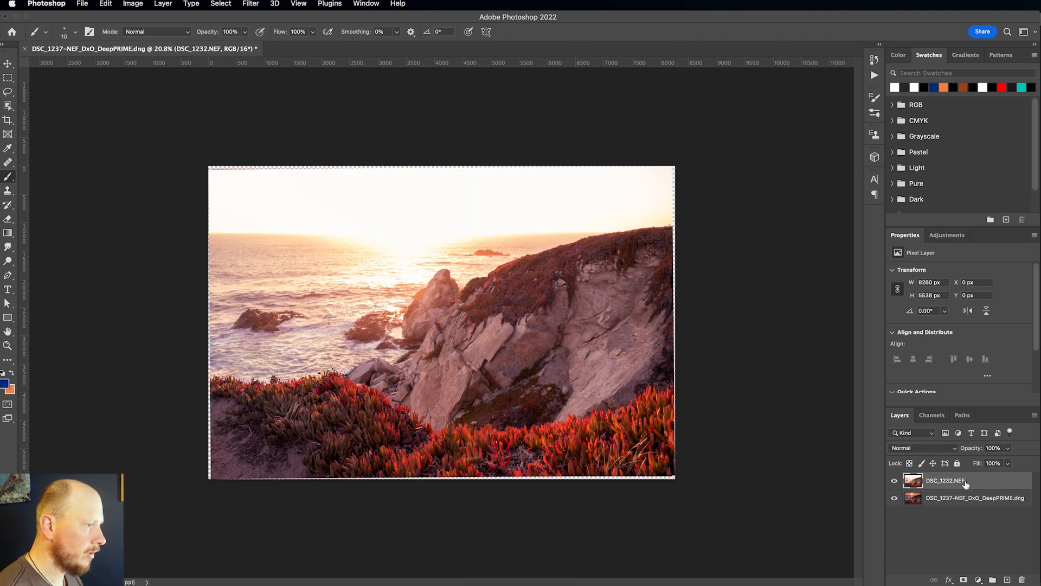
pyautogui.click(163, 4)
pyautogui.moveTo(183, 146)
pyautogui.moveTo(197, 169)
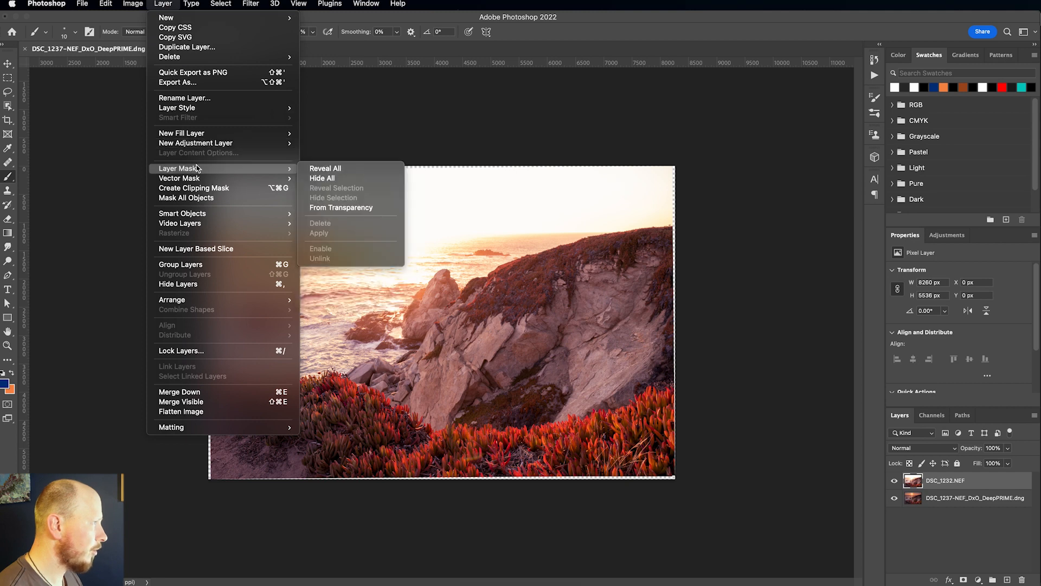
pyautogui.click(351, 179)
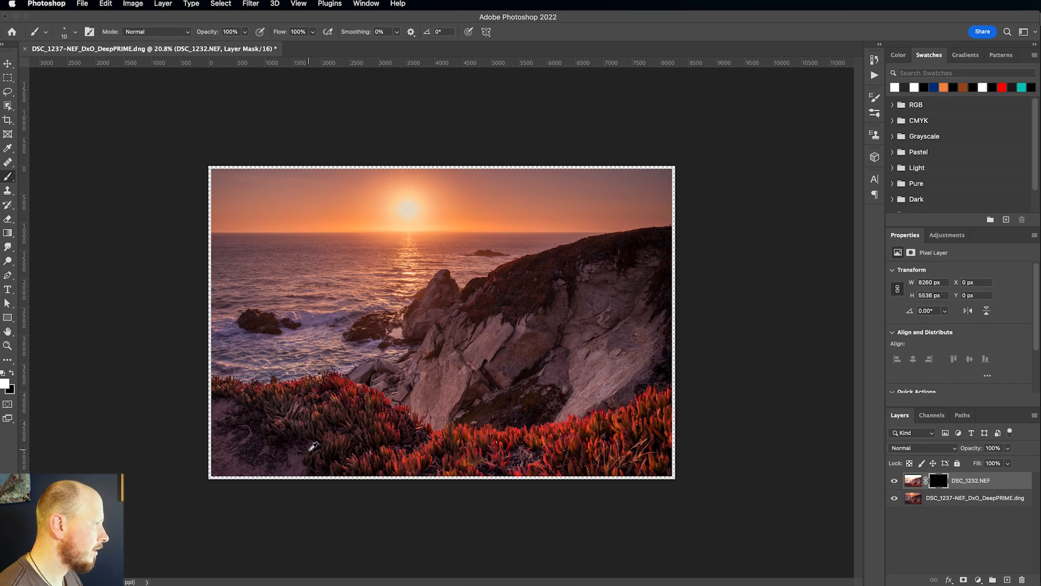
# - Enlarge the brush to 600 px and paint white on the mask over the dark foreground plants on the photo's left side
pyautogui.scroll(3, 319, 446)
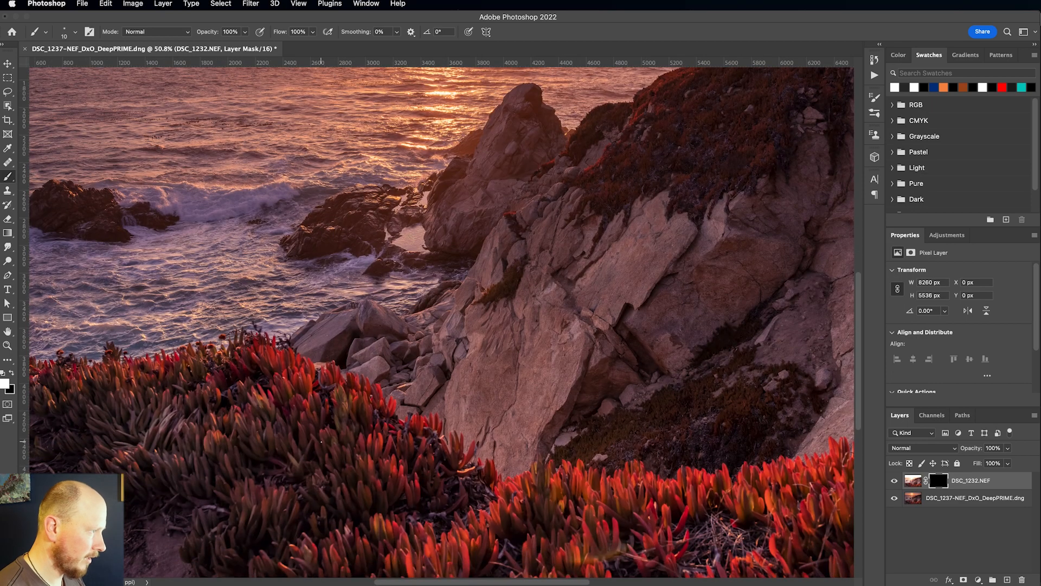
pyautogui.press(']')
pyautogui.press(']')
pyautogui.press(']')
pyautogui.press(']')
pyautogui.press(']')
pyautogui.press(']')
pyautogui.press(']')
pyautogui.press(']')
pyautogui.press(']')
pyautogui.press(']')
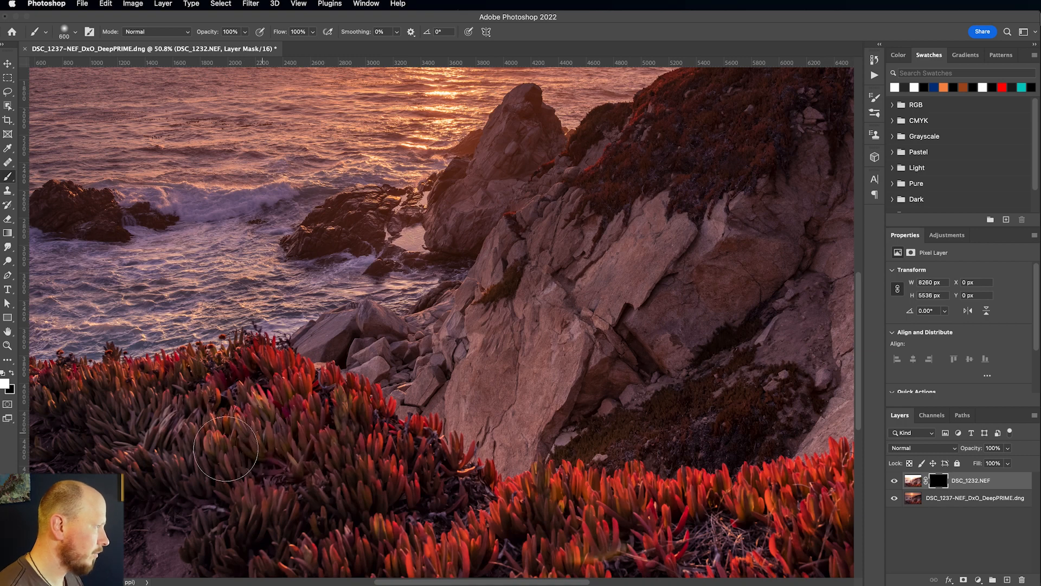
pyautogui.moveTo(247, 383)
pyautogui.mouseDown()
pyautogui.moveTo(284, 422)
pyautogui.moveTo(368, 463)
pyautogui.moveTo(316, 471)
pyautogui.moveTo(272, 442)
pyautogui.moveTo(336, 461)
pyautogui.mouseUp()
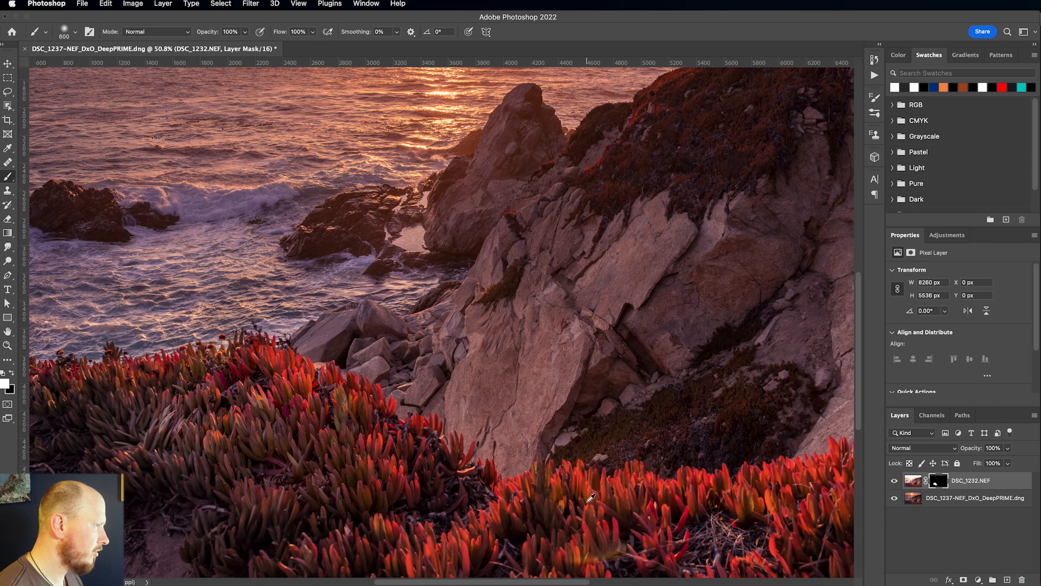
# - Paint white on the mask across the remaining foreground succulents toward the photo's lower right corner with the 600 px brush
pyautogui.scroll(8, 629, 500)
pyautogui.moveTo(363, 425); pyautogui.dragTo(658, 464)
pyautogui.press('space')
pyautogui.moveTo(597, 399); pyautogui.dragTo(215, 138)
pyautogui.moveTo(374, 179)
pyautogui.mouseDown()
pyautogui.moveTo(475, 188)
pyautogui.moveTo(310, 256)
pyautogui.moveTo(587, 291)
pyautogui.moveTo(481, 307)
pyautogui.moveTo(128, 404)
pyautogui.mouseUp()
pyautogui.press('space')
pyautogui.moveTo(319, 309)
pyautogui.mouseDown()
pyautogui.moveTo(362, 301)
pyautogui.moveTo(217, 330)
pyautogui.moveTo(397, 341)
pyautogui.moveTo(589, 387)
pyautogui.moveTo(575, 405)
pyautogui.moveTo(574, 232)
pyautogui.moveTo(527, 232)
pyautogui.moveTo(639, 279)
pyautogui.moveTo(688, 386)
pyautogui.mouseUp()
pyautogui.press('space')
pyautogui.moveTo(686, 314); pyautogui.dragTo(383, 385)
pyautogui.moveTo(411, 344)
pyautogui.mouseDown()
pyautogui.moveTo(611, 365)
pyautogui.moveTo(657, 397)
pyautogui.mouseUp()
pyautogui.scroll(-5, 580, 372)
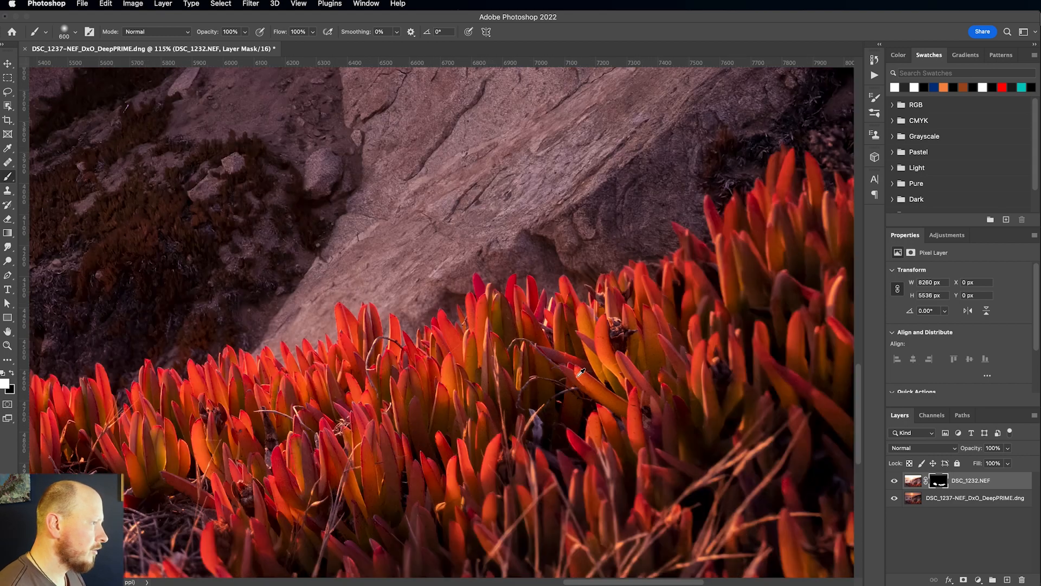
pyautogui.moveTo(572, 450)
pyautogui.mouseDown()
pyautogui.moveTo(471, 494)
pyautogui.moveTo(396, 496)
pyautogui.moveTo(718, 504)
pyautogui.moveTo(670, 517)
pyautogui.moveTo(667, 480)
pyautogui.moveTo(713, 369)
pyautogui.moveTo(710, 444)
pyautogui.moveTo(773, 404)
pyautogui.moveTo(757, 539)
pyautogui.moveTo(723, 322)
pyautogui.mouseUp()
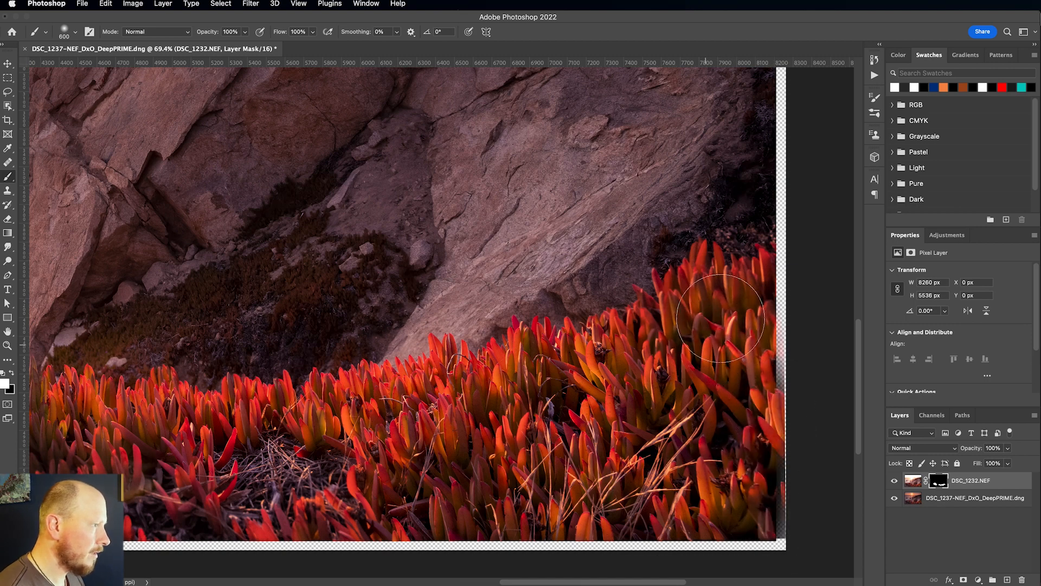
# - Reduce the brush to 60 px and paint the mask over the succulent tips against the cliff near the photo's right edge
pyautogui.press('[')
pyautogui.press('[')
pyautogui.press('[')
pyautogui.press('[')
pyautogui.press('[')
pyautogui.press('[')
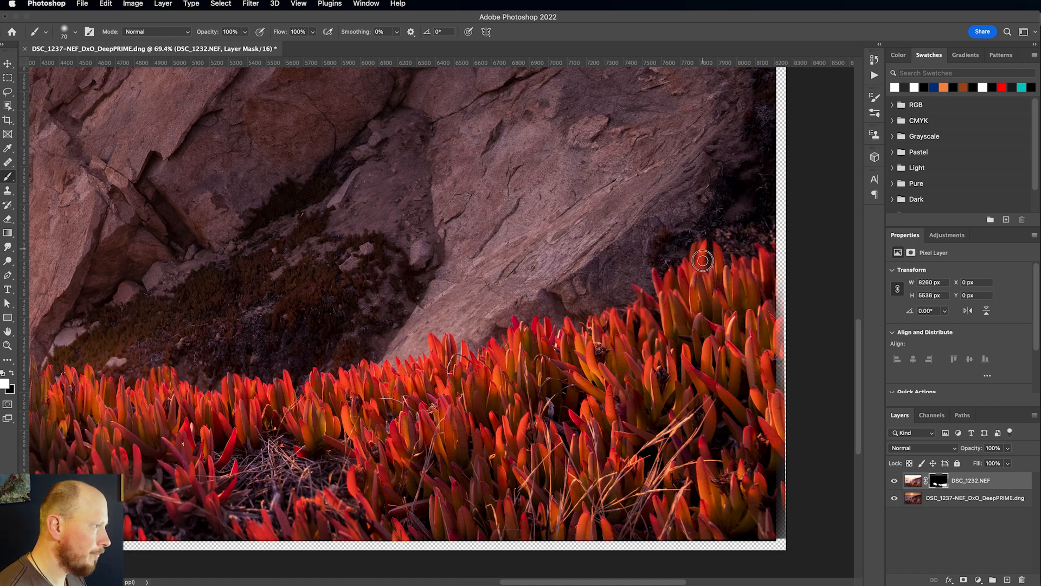
pyautogui.press('[')
pyautogui.moveTo(702, 254); pyautogui.dragTo(665, 284)
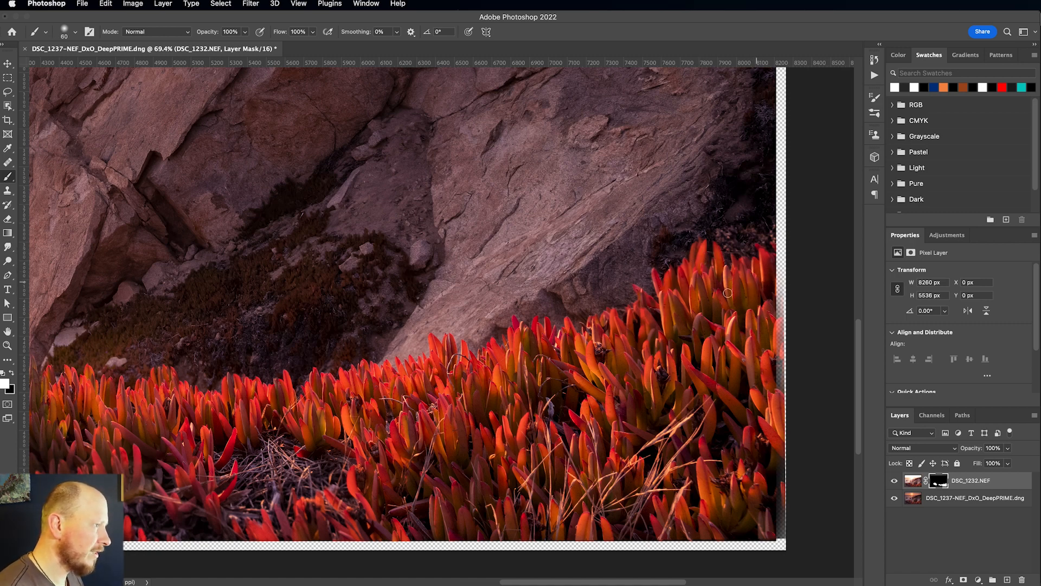
# - Refine the mask along the leaf tips bordering the water on the photo's left side, using a brush of about 20 px
pyautogui.scroll(-4, 669, 337)
pyautogui.moveTo(472, 361); pyautogui.dragTo(731, 370)
pyautogui.scroll(8, 293, 289)
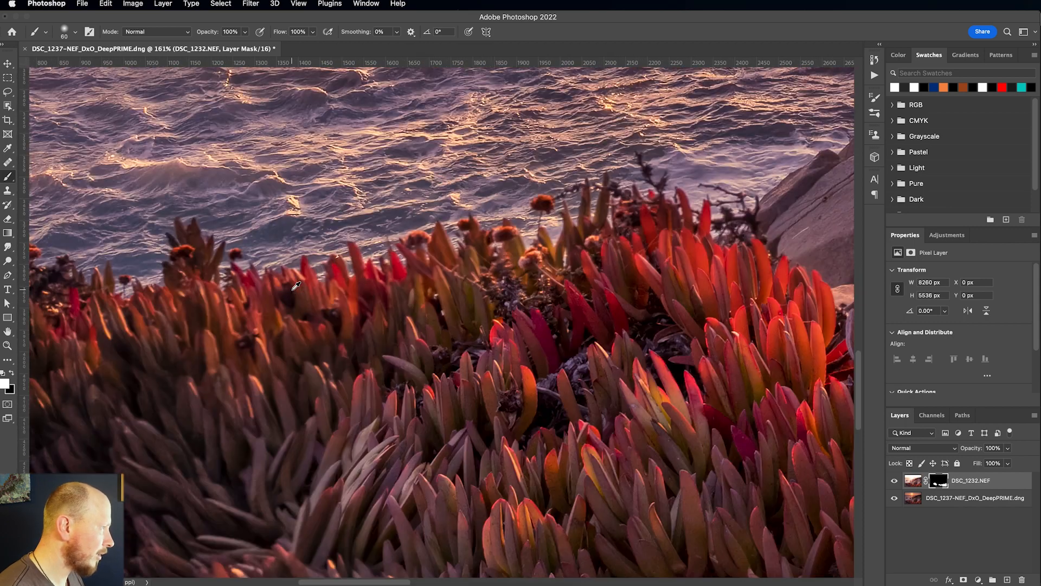
pyautogui.scroll(5, 296, 285)
pyautogui.hscroll(-5, 296, 286)
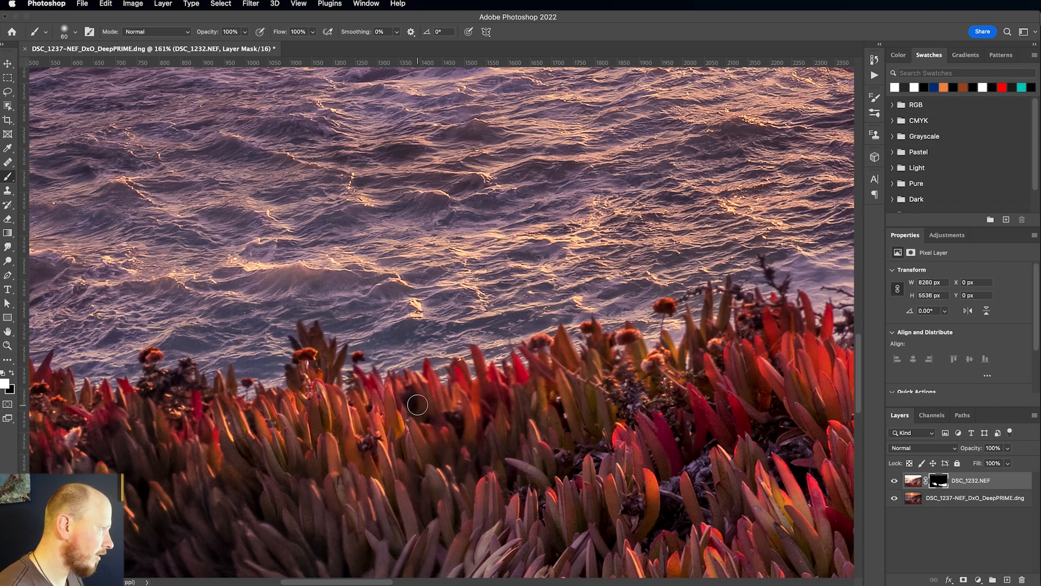
pyautogui.scroll(1, 428, 402)
pyautogui.moveTo(427, 378)
pyautogui.mouseDown()
pyautogui.moveTo(440, 424)
pyautogui.moveTo(431, 392)
pyautogui.moveTo(419, 391)
pyautogui.moveTo(424, 419)
pyautogui.moveTo(409, 396)
pyautogui.moveTo(427, 428)
pyautogui.mouseUp()
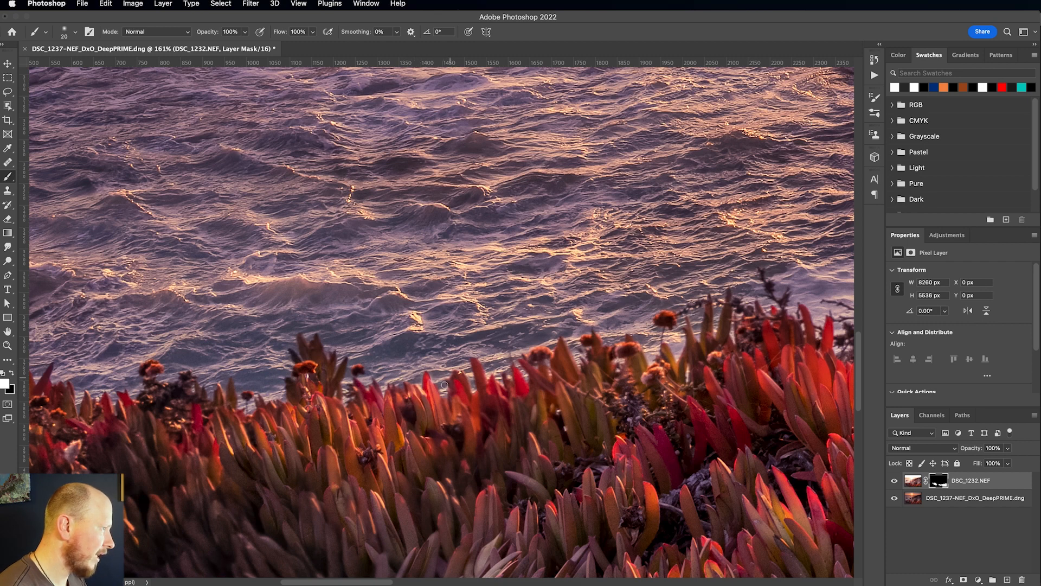
pyautogui.moveTo(476, 363); pyautogui.dragTo(489, 418)
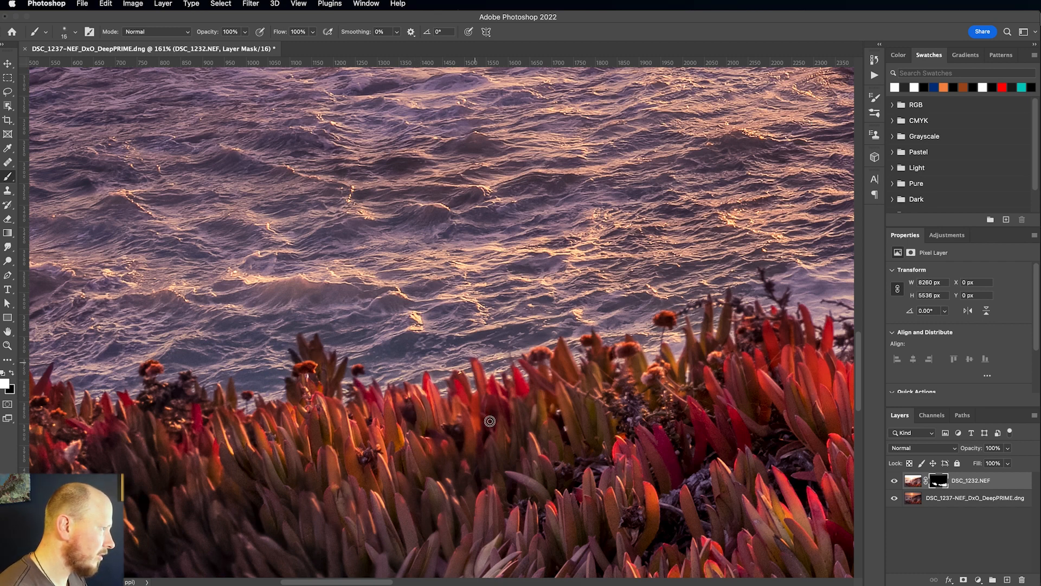
pyautogui.moveTo(477, 364); pyautogui.dragTo(489, 415)
pyautogui.scroll(-5, 505, 433)
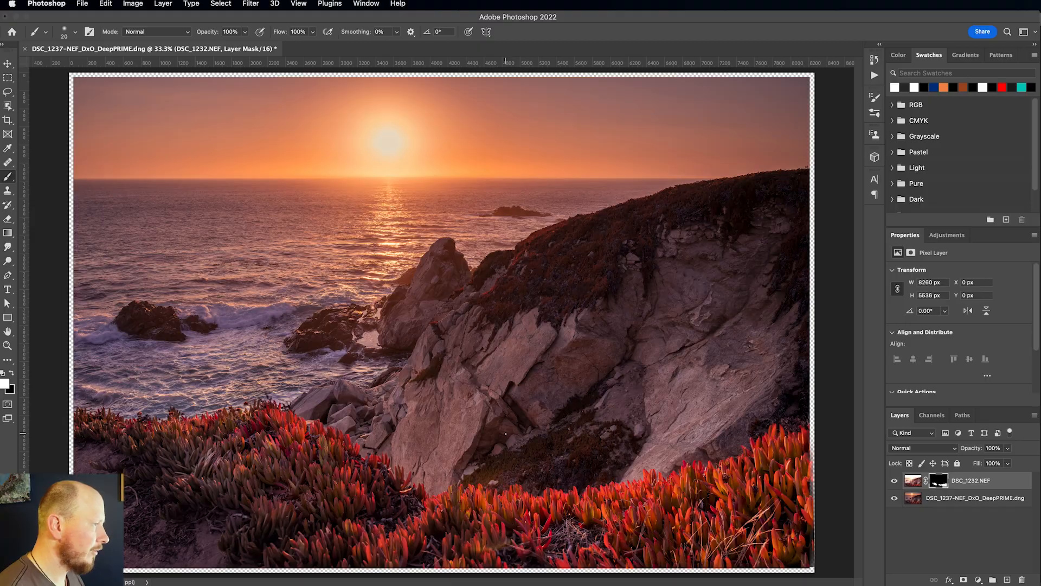
# - Switch to Lightroom Classic and display DSC_1237-NEF_DxO_DeepPRIME-Edit.tif
pyautogui.press('super+Tab')
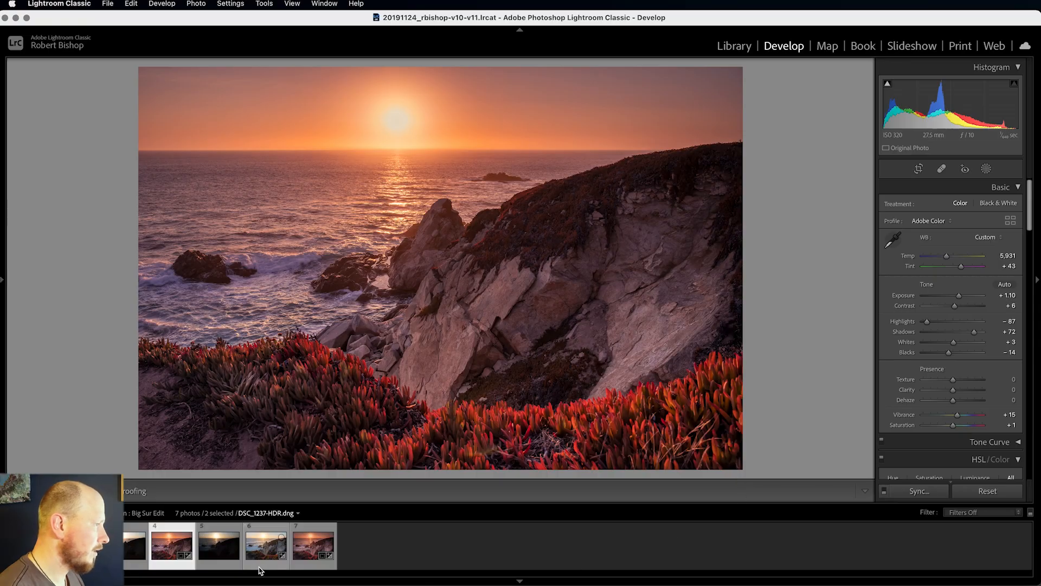
pyautogui.click(302, 549)
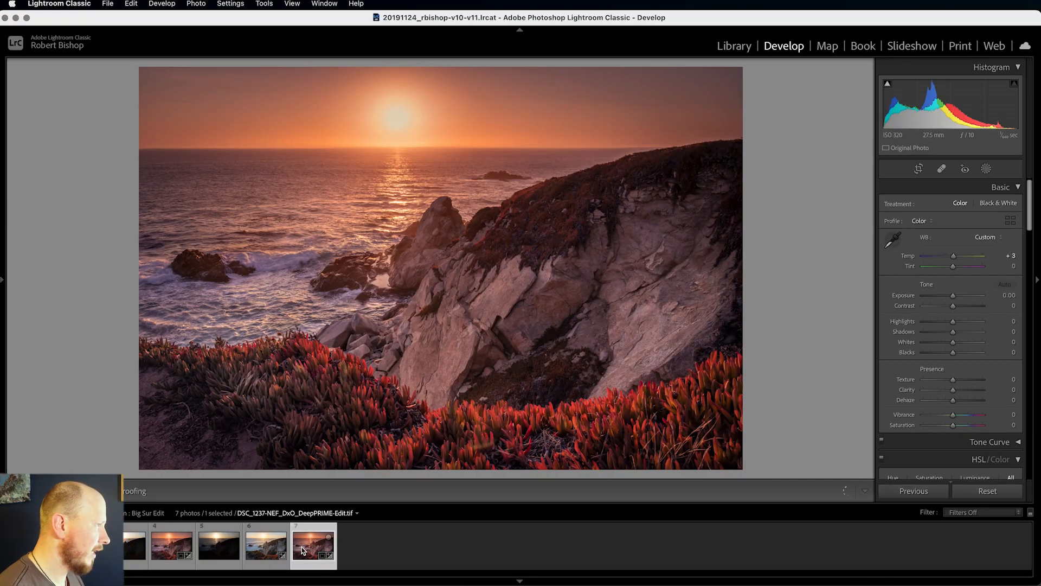